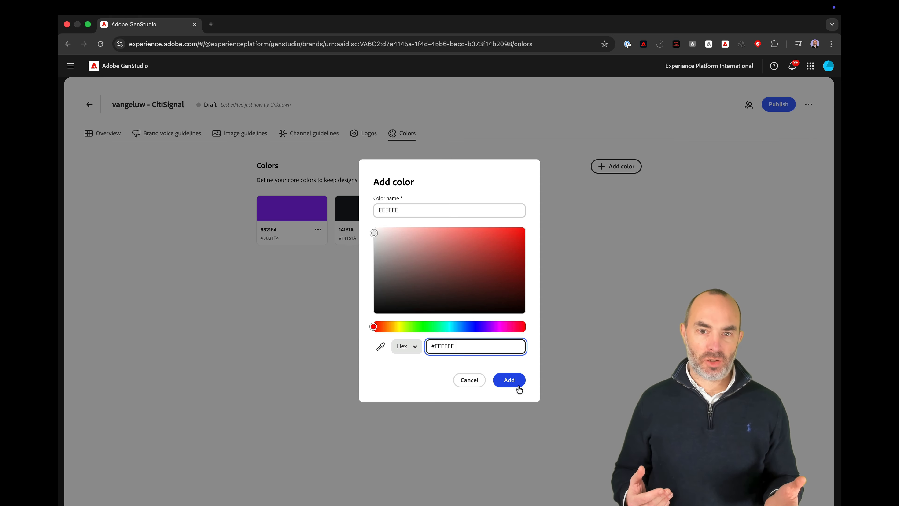
Step: Add the brand color EEEEEE, then add another color named FF006C with hex value #FF006C
{"action": "left_click", "coordinate": [516, 383]}
{"action": "left_click", "coordinate": [618, 167]}
{"action": "double_click", "coordinate": [390, 210]}
{"action": "type", "text": "FF006C"}
{"action": "double_click", "coordinate": [443, 346]}
{"action": "type", "text": "FF006C"}
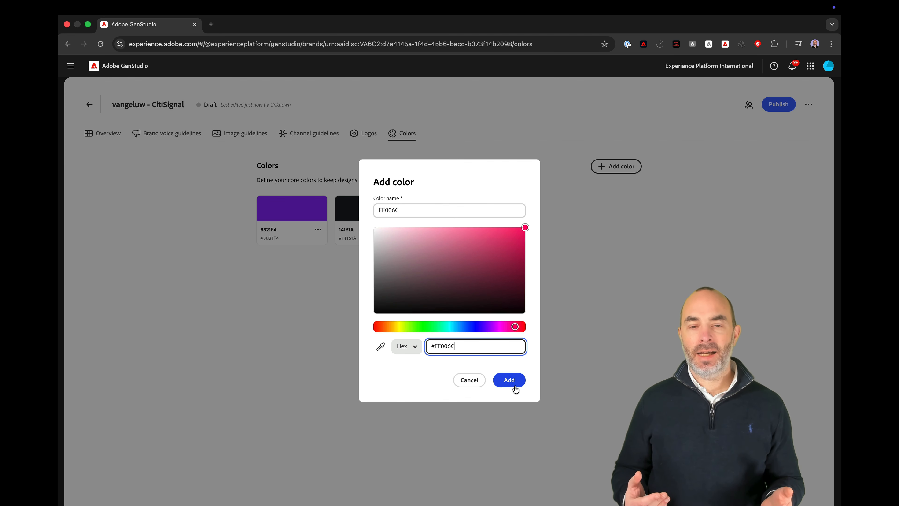
{"action": "left_click", "coordinate": [513, 379]}
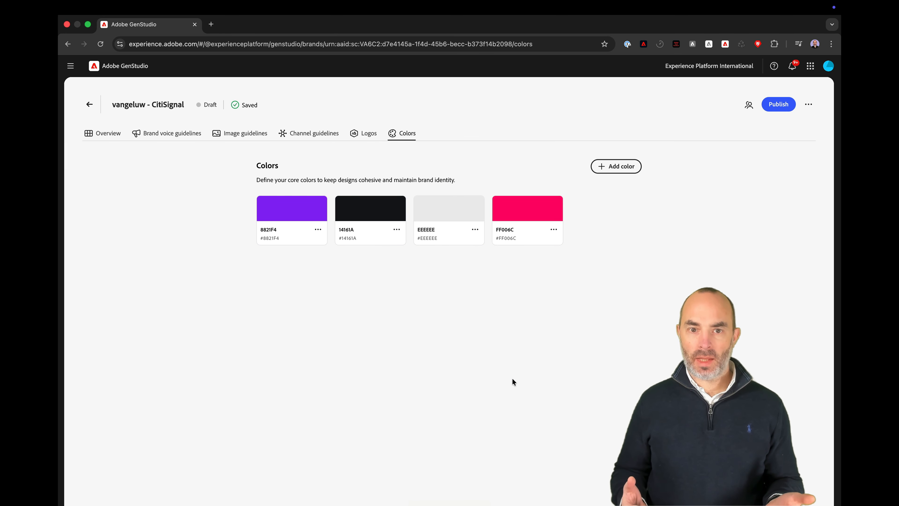
Step: Upload all five PNG files from the logos folder as brand logos
{"action": "left_click", "coordinate": [367, 135]}
{"action": "left_click", "coordinate": [449, 230]}
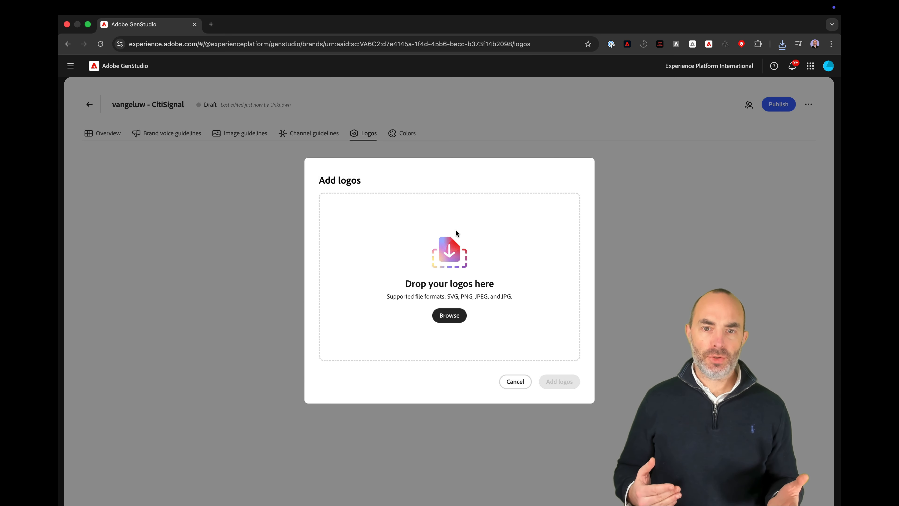
{"action": "left_click", "coordinate": [448, 315]}
{"action": "double_click", "coordinate": [364, 228]}
{"action": "double_click", "coordinate": [354, 237]}
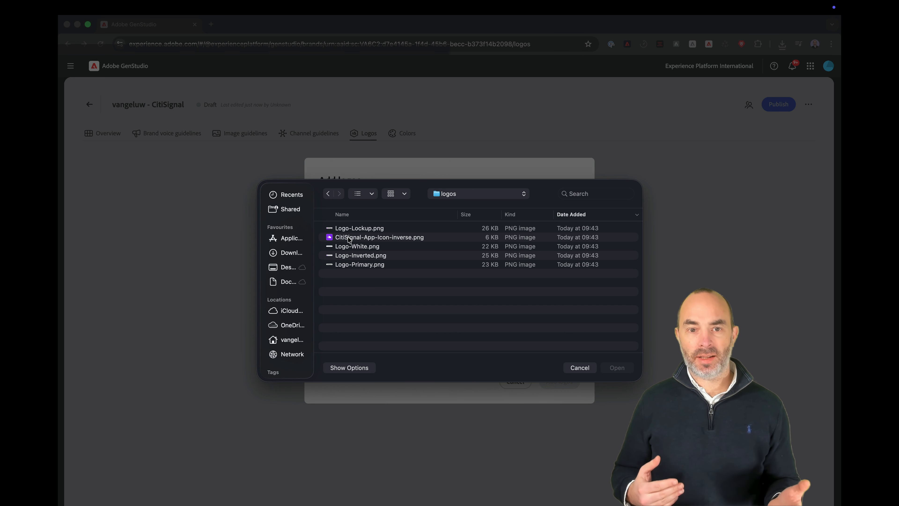
{"action": "key", "text": "super+a"}
{"action": "left_click", "coordinate": [617, 367]}
{"action": "left_click", "coordinate": [564, 410]}
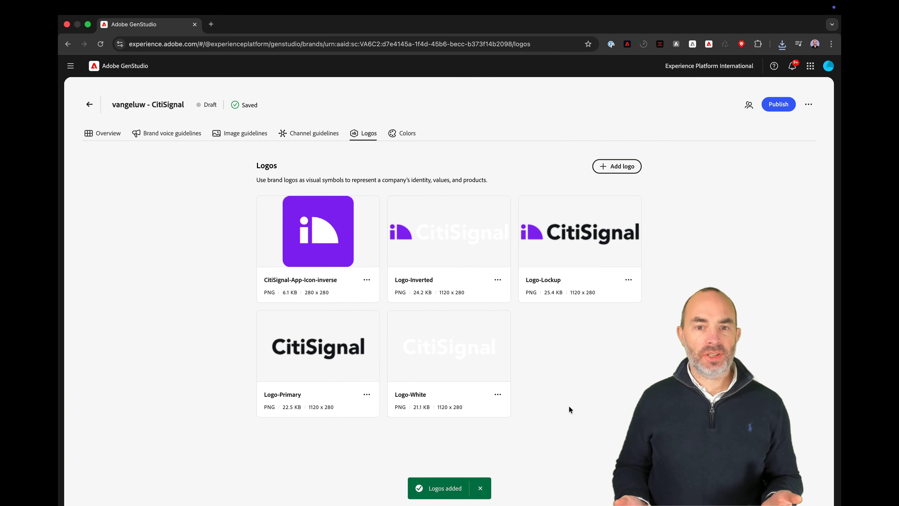
Step: Enter Tone & Voice guidelines from "Convey a sense of exploration and adventure" to "Use everyday language", and brand values from "Inspirational" to "Promote discovery"
{"action": "left_click", "coordinate": [180, 133]}
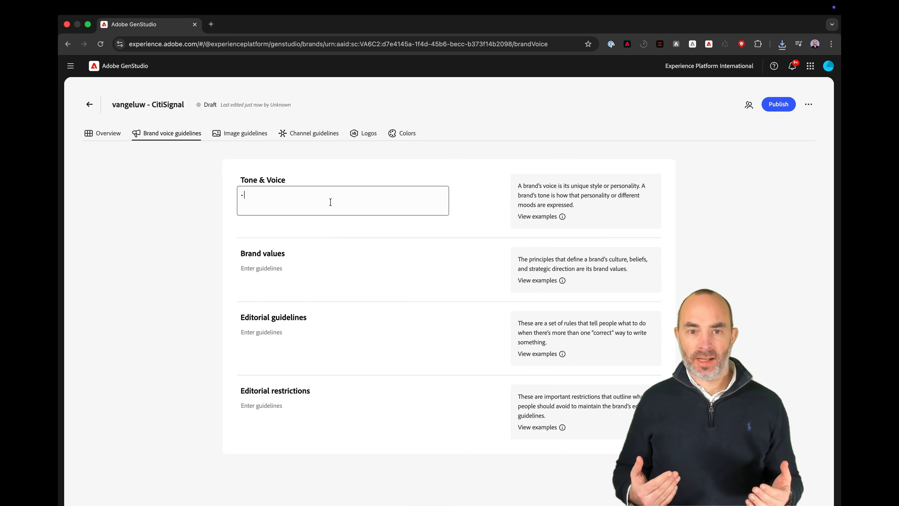
{"action": "type", "text": "Convey a sense of exploration and adventure Be authentic and conversational Evoke excitement and curiosity Speak honestly and straightforwardly Be approachable and relatable Use everyday language"}
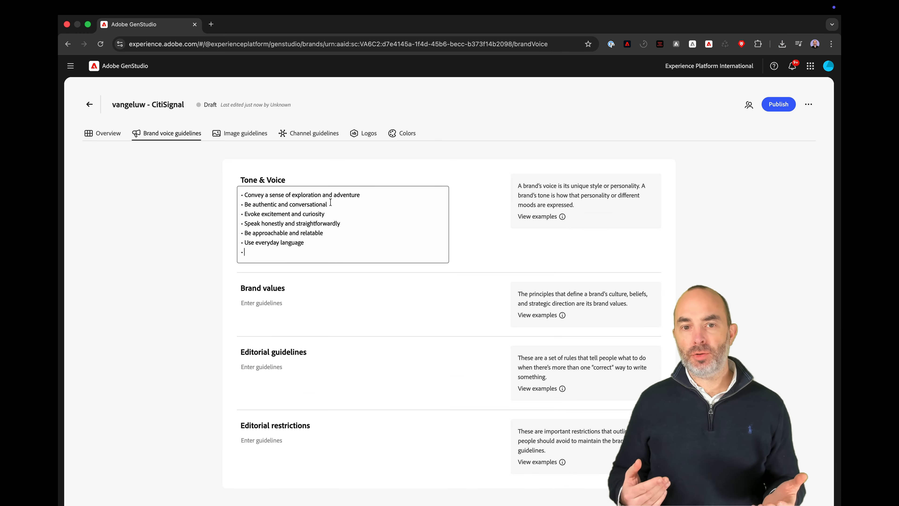
{"action": "left_click", "coordinate": [355, 302]}
{"action": "type", "text": "Inspirational Sustainability Quality Durability Functionality Reliability Community-oriented Be inclusive and welcome diversity Encourage active lifestyles Promote discovery"}
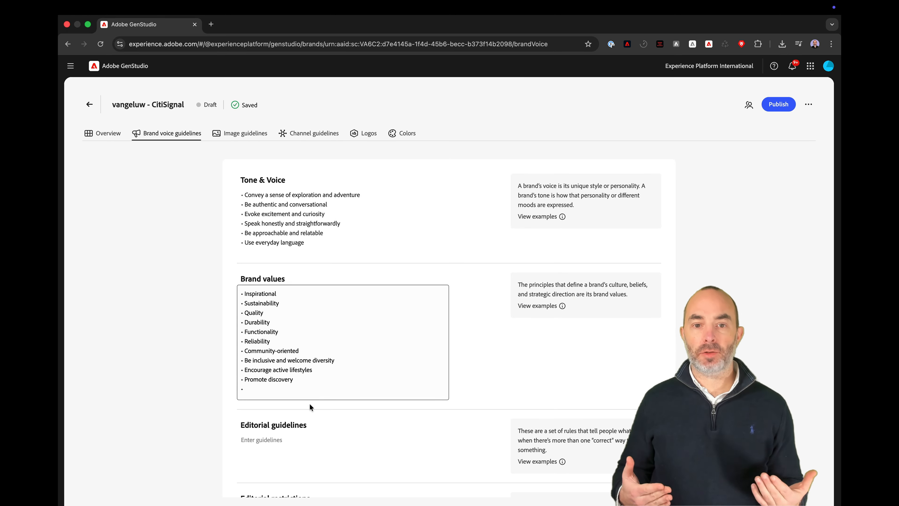
{"action": "key", "text": "Escape"}
Step: Enter editorial guidelines on concise sentences, active voice, consistent lists and serial commas, and restrictions against jargon, promoting skill levels and technical language
{"action": "type", "text": "Keep sentences concise and impactful Use active voice Lists, bullets, and series should be consistent — either they all start with a noun, or they all start with a verb Use serial commas"}
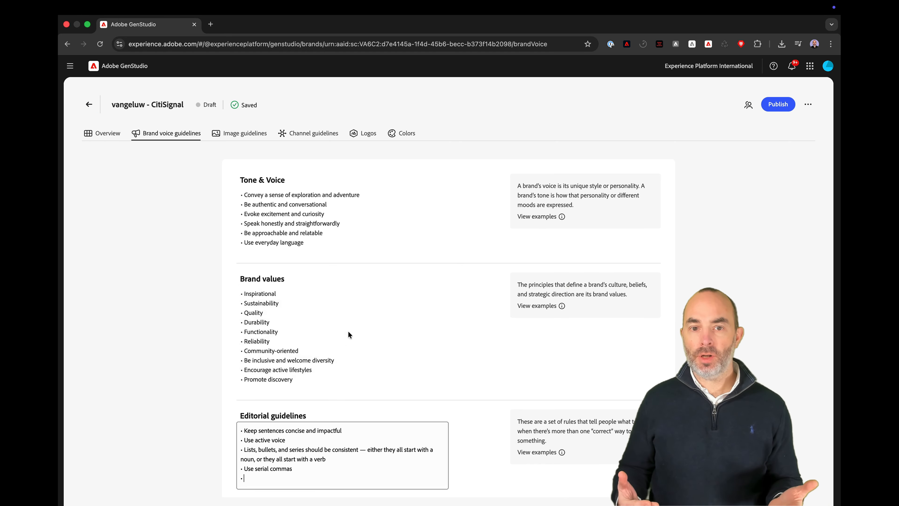
{"action": "key", "text": "Escape"}
{"action": "scroll", "coordinate": [348, 331], "scroll_direction": "down", "scroll_amount": 2}
{"action": "left_click", "coordinate": [280, 449]}
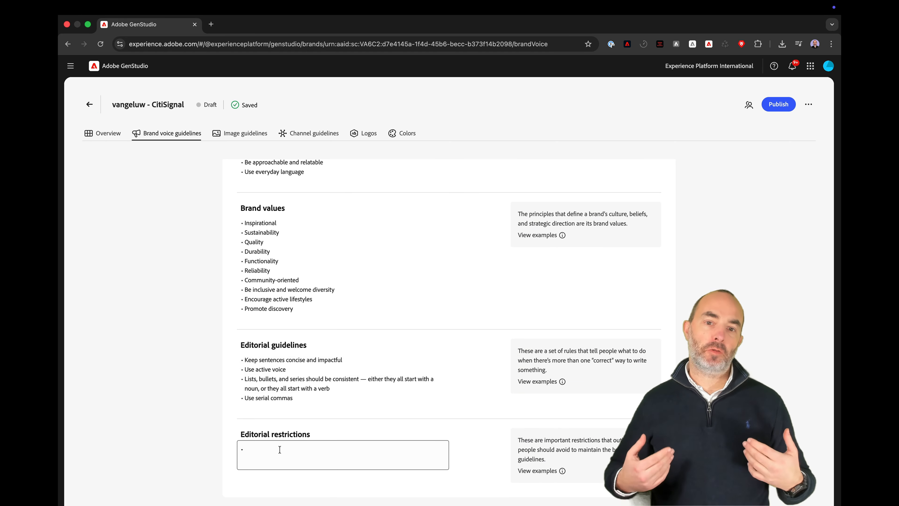
{"action": "type", "text": "Avoid activity-specific jargon unless it's widely adopted Avoid promoting the skill level or experience level of the user of our outdoor equipment Avoid technical language or jargon"}
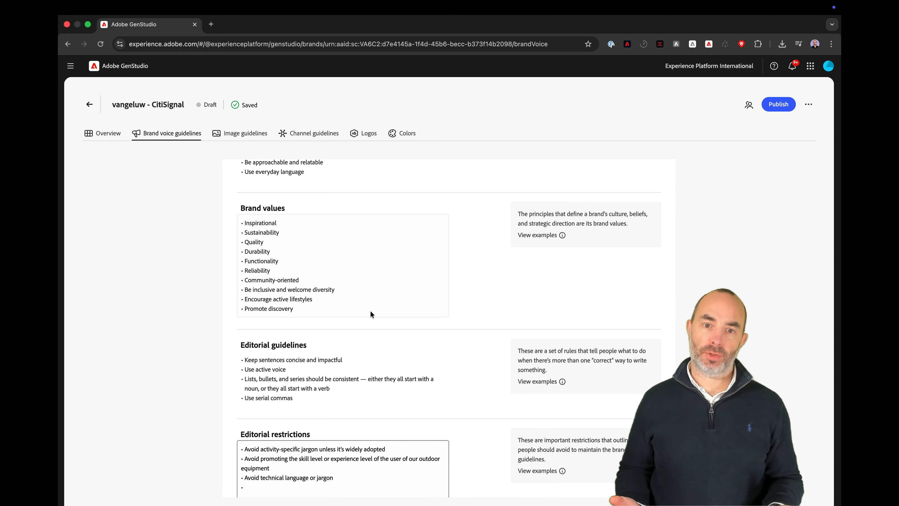
Step: Describe the image guideline category as candid, unposed shots of real people and futuristic animals engaging with technology in their daily lives
{"action": "left_click", "coordinate": [245, 133]}
{"action": "left_click", "coordinate": [320, 199]}
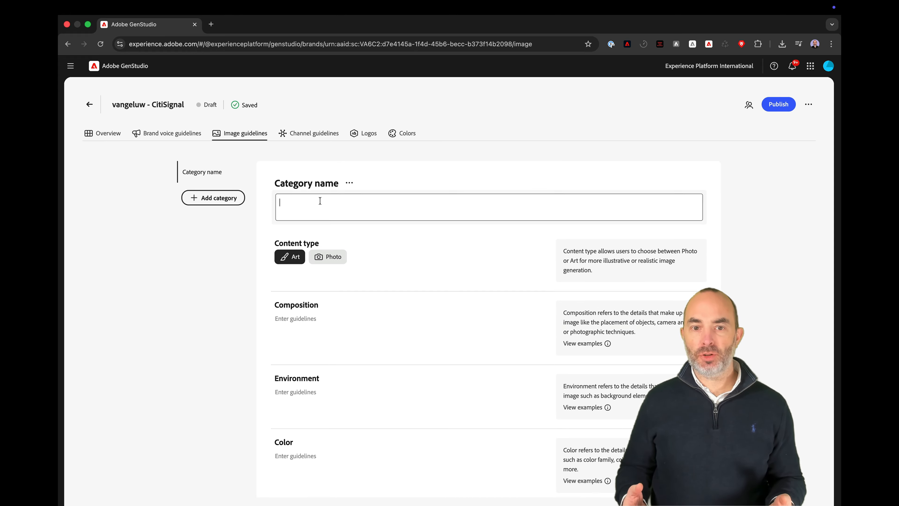
{"action": "left_click", "coordinate": [365, 327]}
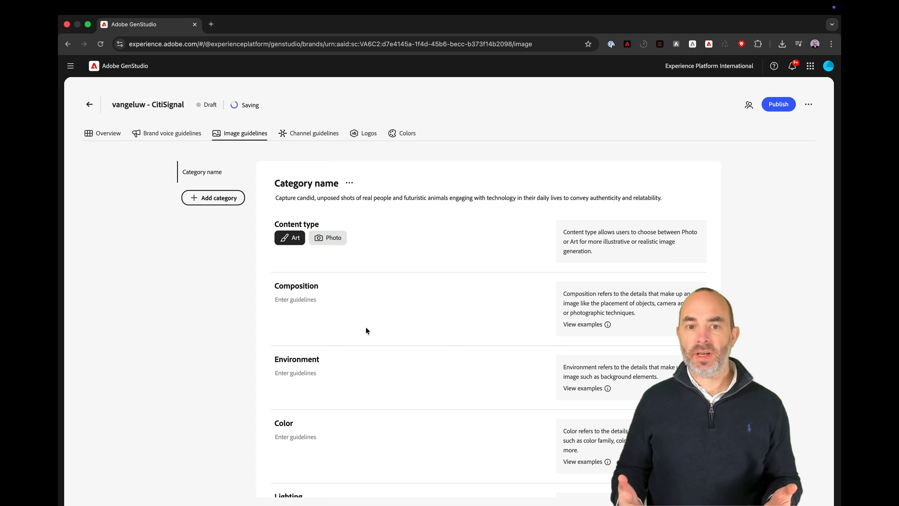
Step: Fill in the image composition, environment and color guidelines, with futuristic, clean, professional settings and a palette of sleek metallics, cool purple, blue and neutrals
{"action": "left_click", "coordinate": [327, 303]}
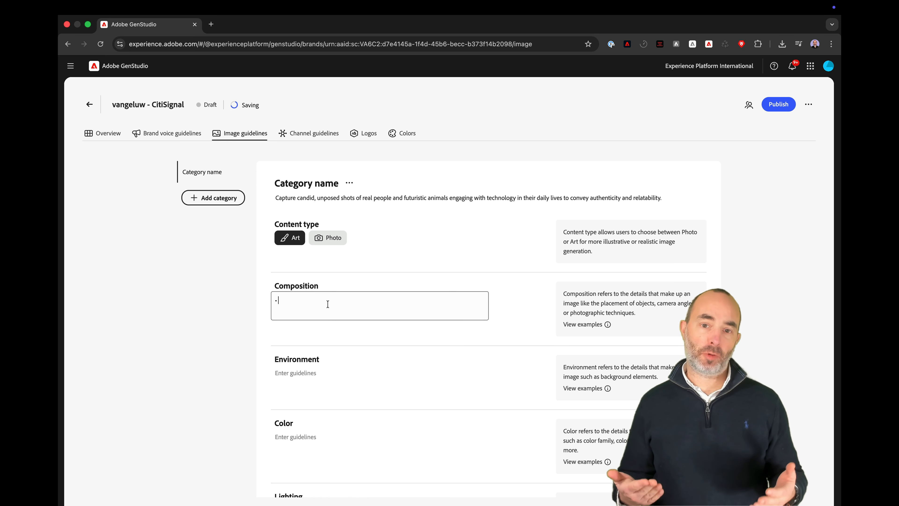
{"action": "left_click", "coordinate": [342, 375]}
{"action": "left_click", "coordinate": [393, 327]}
{"action": "scroll", "coordinate": [366, 301], "scroll_direction": "down", "scroll_amount": 4}
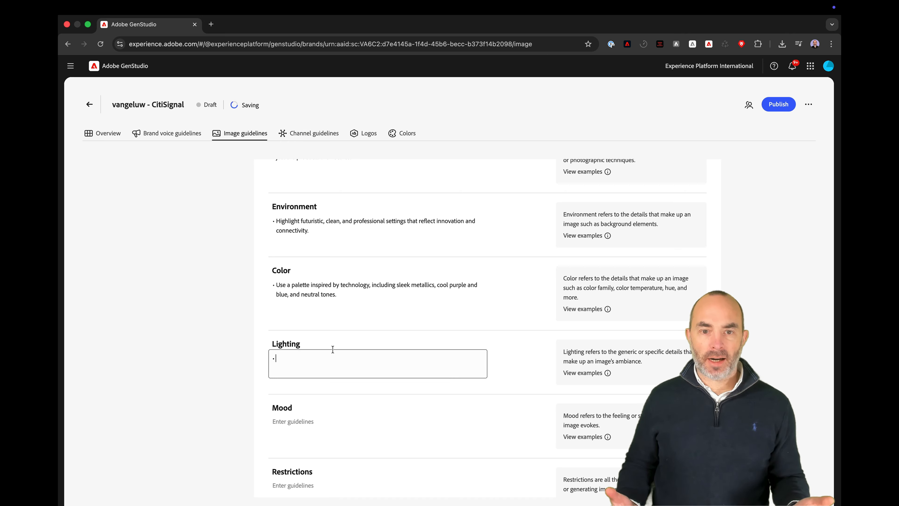
Step: Enter image guidelines for bright, natural lighting and a mood of speed, innovation and the future, and restrict cluttered or busy backgrounds
{"action": "scroll", "coordinate": [365, 331], "scroll_direction": "down", "scroll_amount": 1}
{"action": "left_click", "coordinate": [301, 384]}
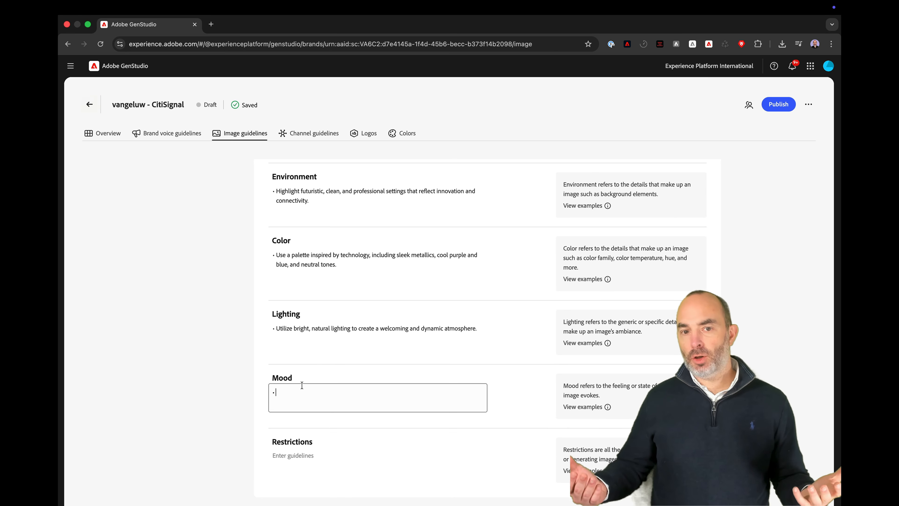
{"action": "type", "text": "Each image should evoke a feeling of speed, innovation and being part of the future."}
{"action": "left_click", "coordinate": [292, 457]}
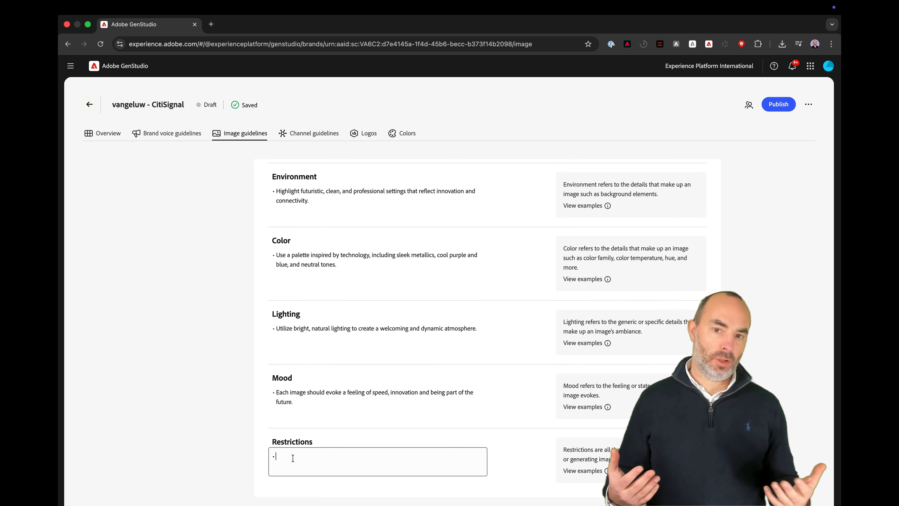
{"action": "left_click", "coordinate": [372, 383]}
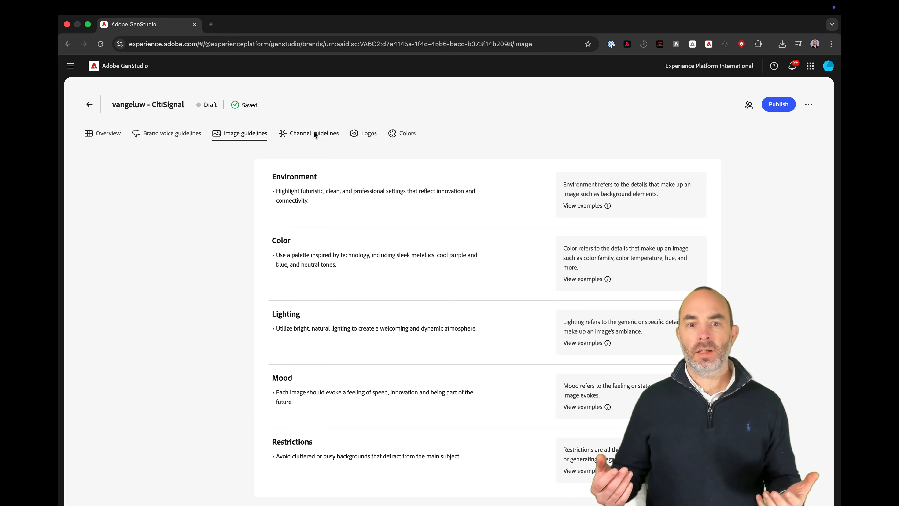
Step: Enter the general email channel guidelines: simple, short sentences, clear and concise, invoking a sense of adventure and exploration
{"action": "left_click", "coordinate": [314, 134]}
{"action": "scroll", "coordinate": [342, 268], "scroll_direction": "up", "scroll_amount": 5}
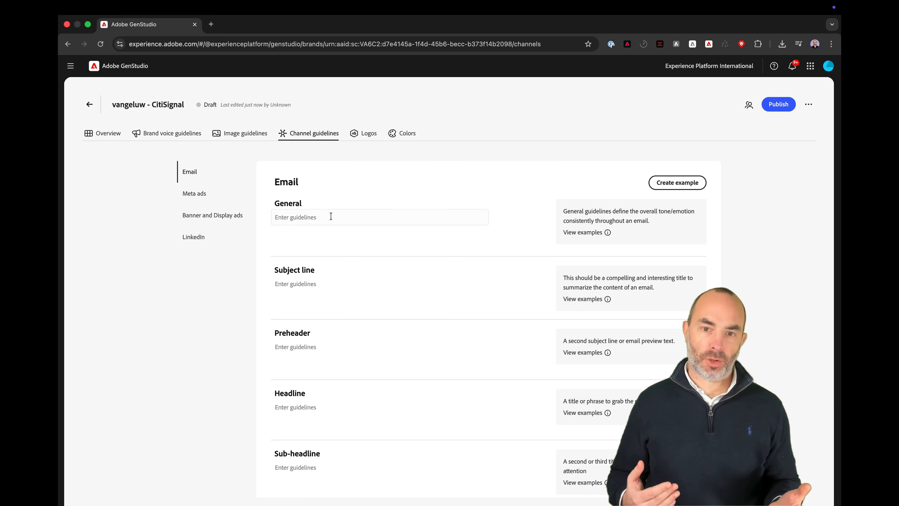
{"action": "type", "text": "Use simple, short sentences Be clear and concise Invoke a sense of adventure and exploration"}
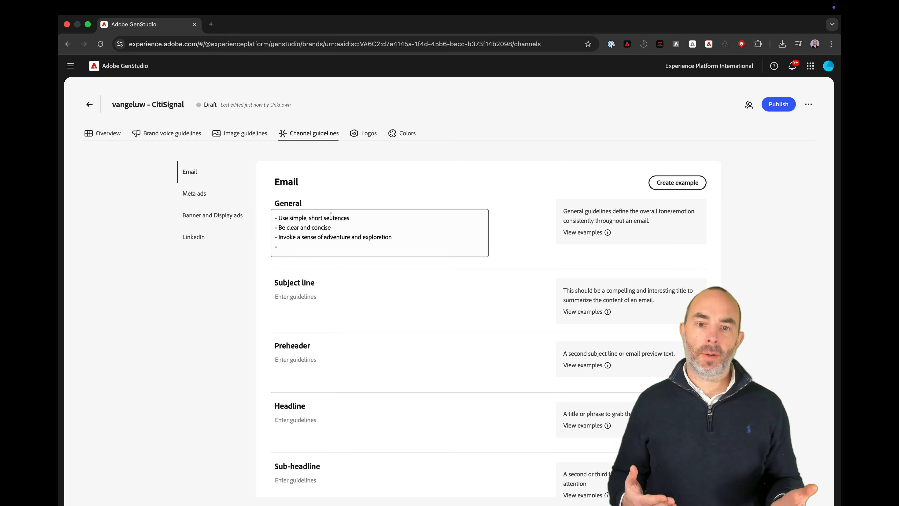
Step: Add email subject line guidelines limiting it to less than 8 words and preheader guidelines limiting it to less than 80 characters
{"action": "left_click", "coordinate": [361, 289]}
{"action": "key", "text": "super+v"}
{"action": "left_click", "coordinate": [354, 379]}
{"action": "key", "text": "super+v"}
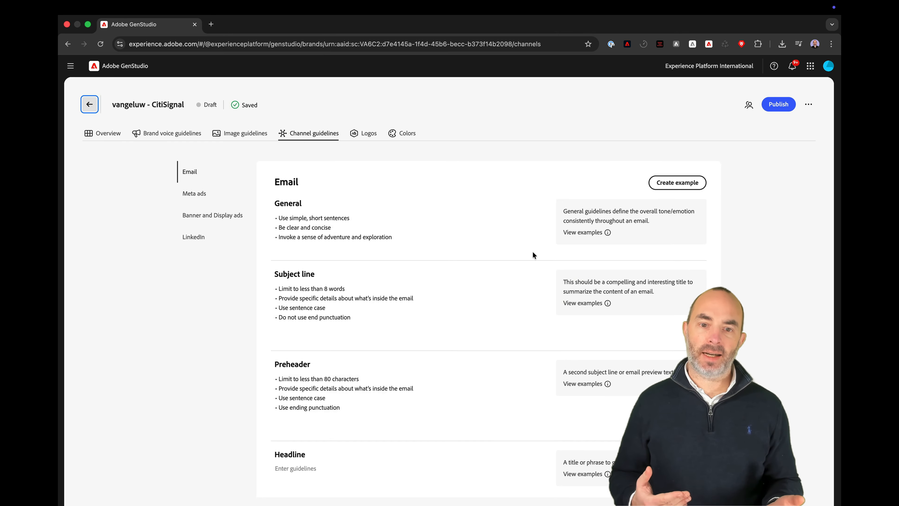
Step: Enter the email headline guidelines: less than 12 words, compelling and exciting statements, and sentence case
{"action": "scroll", "coordinate": [531, 256], "scroll_direction": "down", "scroll_amount": 5}
{"action": "left_click", "coordinate": [306, 279]}
{"action": "type", "text": "Limit to less than 12 words Generate excitement through compelling and exciting statements Use sentence case"}
{"action": "scroll", "coordinate": [316, 297], "scroll_direction": "down", "scroll_amount": 4}
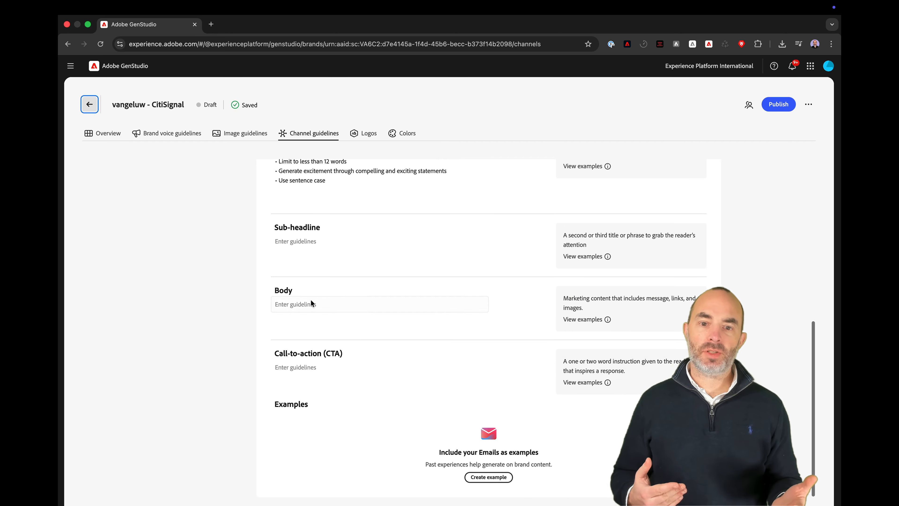
Step: Enter email body guidelines limiting it to less than 120 words and call-to-action guidelines limiting it to 1 to 3 short words
{"action": "left_click", "coordinate": [315, 301]}
{"action": "type", "text": "Limit to less than 120 words Use bullet points for lists containing more than 3 items Use between 0 to 4 headings within the body to separate main ideas Use sentence case Use ending punctuation"}
{"action": "left_click", "coordinate": [317, 411]}
{"action": "type", "text": "Limit to between 1 to 3 short words Limit to less than 20 characters Use an action-oriented verb as the first word and intended action the end-user should take Avoid ending punctuation Use title case"}
{"action": "scroll", "coordinate": [488, 281], "scroll_direction": "down", "scroll_amount": 3}
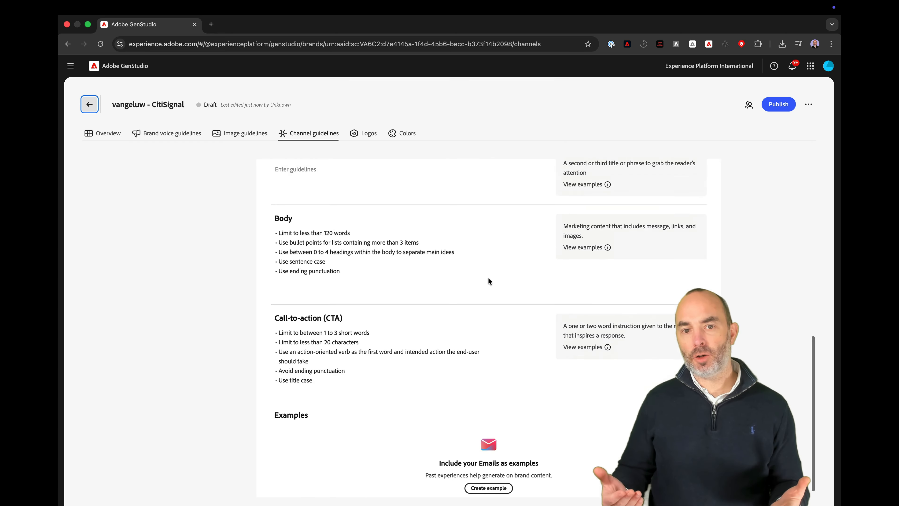
Step: Enter the general Meta ads guidelines, from "Use simple, short sentences" to "Use community-building concepts and language"
{"action": "left_click", "coordinate": [191, 195]}
{"action": "left_click", "coordinate": [296, 217]}
{"action": "type", "text": "Use simple, short sentences Be clear and concise Invoke a sense of adventure and exploration Make product names prominent Use community-building concepts and language"}
Step: Enter the Meta ads headline guidelines with less than 8 words and 27 characters, and set its maximum character limit to 27
{"action": "left_click", "coordinate": [323, 319]}
{"action": "type", "text": "Limit  to less than 8 words Limit to less than 27 characters Make it clear what action the reader should take Use sentence case Avoid ending punctuation"}
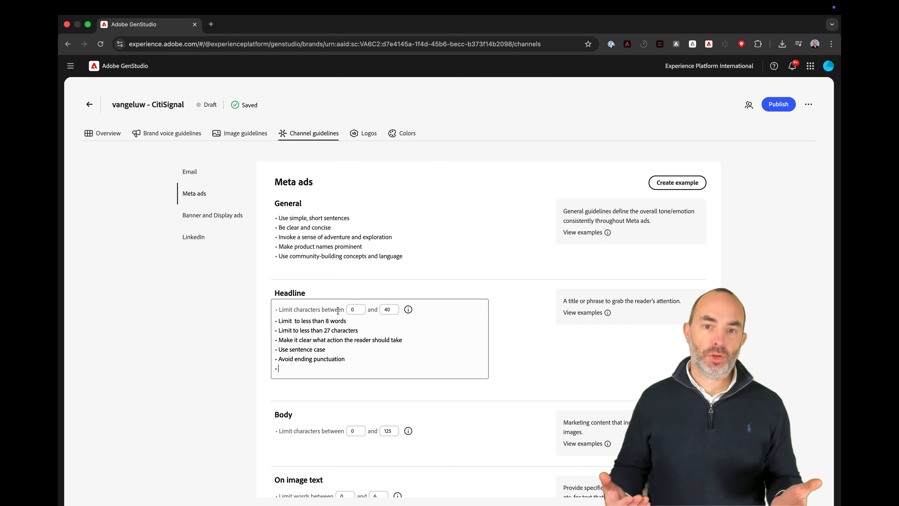
{"action": "double_click", "coordinate": [387, 308]}
{"action": "scroll", "coordinate": [299, 341], "scroll_direction": "down", "scroll_amount": 3}
Step: Enter the Meta ads body guidelines: less than 125 characters, sentence case and ending punctuation
{"action": "left_click", "coordinate": [305, 308]}
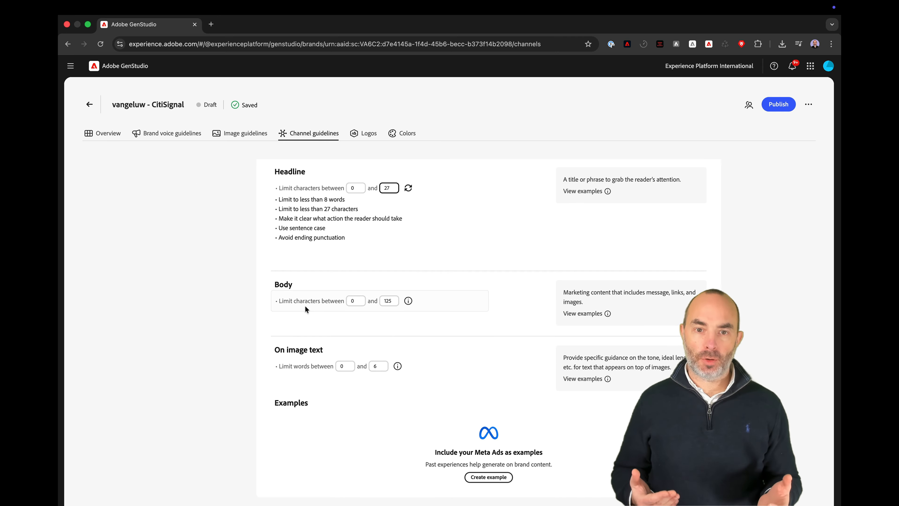
{"action": "type", "text": "Limit to less than 125 characters Use sentence case Use ending punctuation"}
{"action": "left_click", "coordinate": [390, 301]}
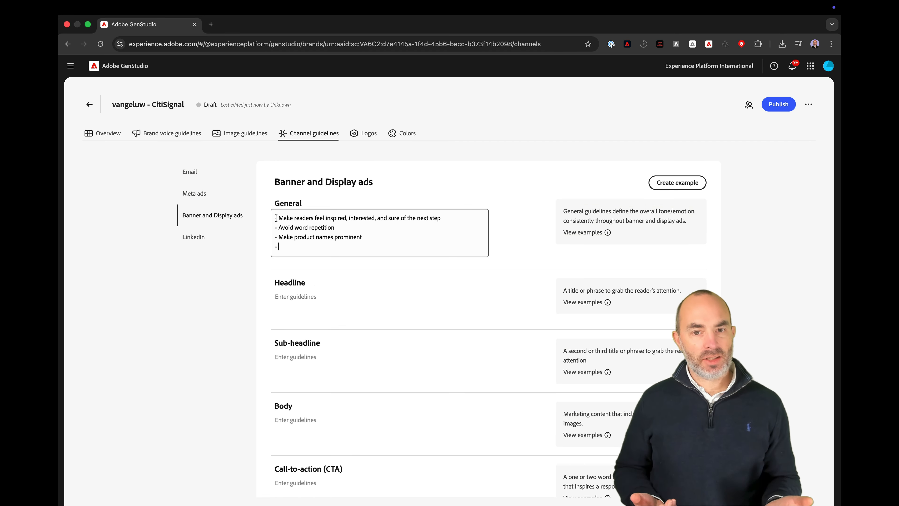
Step: Enter banner and display ad guidelines for a benefit-stating headline under 60 characters and a body communicating the benefits of clicking into the offer
{"action": "left_click", "coordinate": [315, 291]}
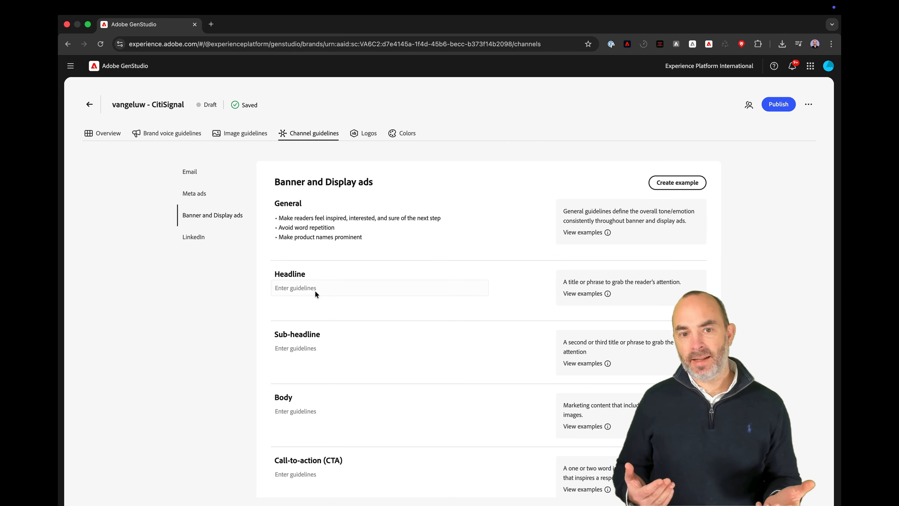
{"action": "left_click", "coordinate": [301, 440]}
{"action": "type", "text": "Communicate the benefits of clicking into the offer Use sentence case Use ending punctuation"}
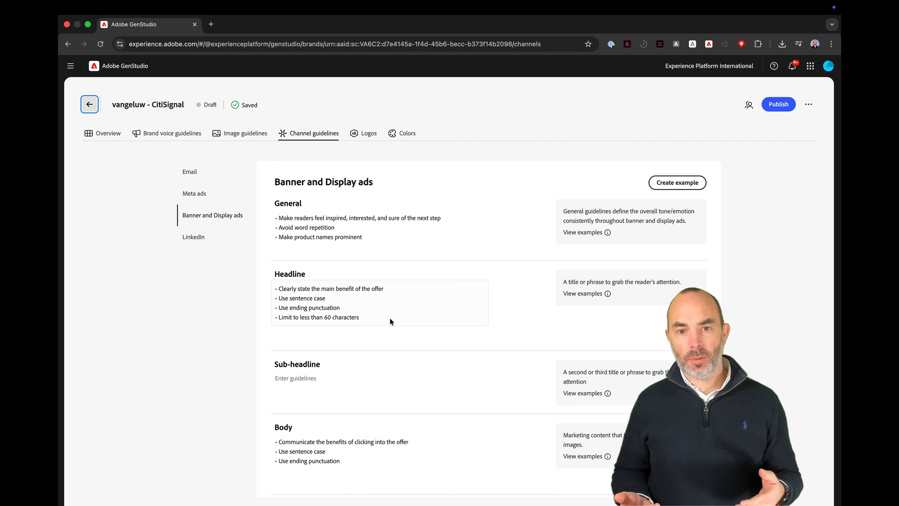
Step: Paste the call-to-action guidelines for banner and display ads
{"action": "scroll", "coordinate": [390, 318], "scroll_direction": "down", "scroll_amount": 5}
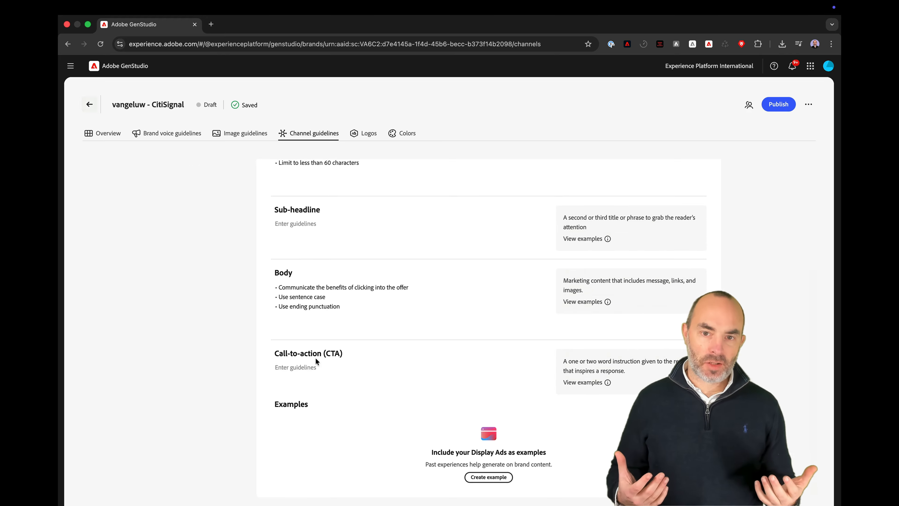
{"action": "left_click", "coordinate": [315, 359]}
{"action": "key", "text": "super+v"}
Step: Save a usage note making this the default brand for CitiSignal marketing campaigns that don't require specific guidelines, and publish the brand
{"action": "left_click", "coordinate": [105, 134]}
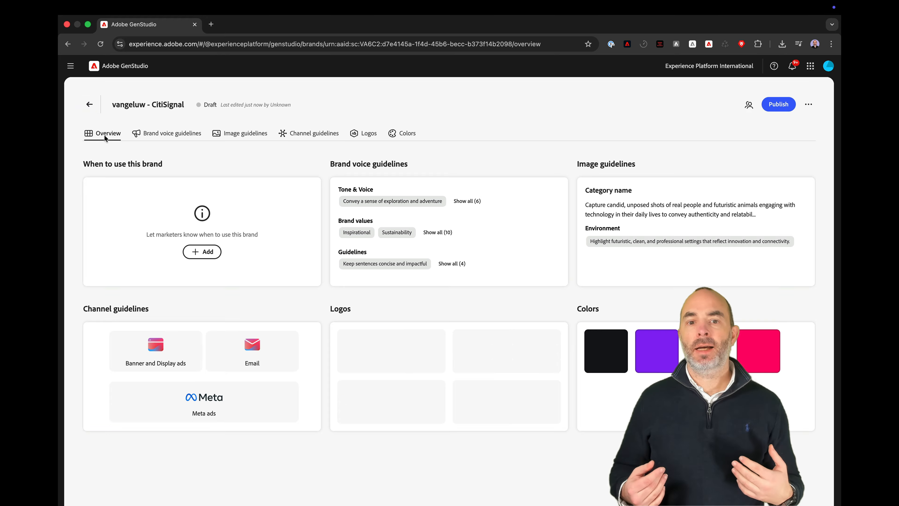
{"action": "left_click", "coordinate": [209, 252]}
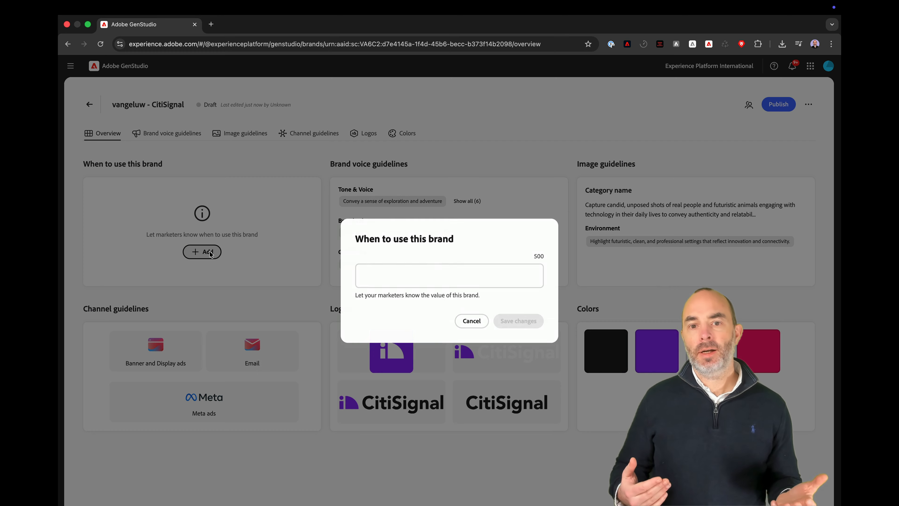
{"action": "type", "text": "This is the default brand for CitiSignal marketing campaign. Use the CitiSignal brand for all brand and product campaigns that don't require specific guidelines."}
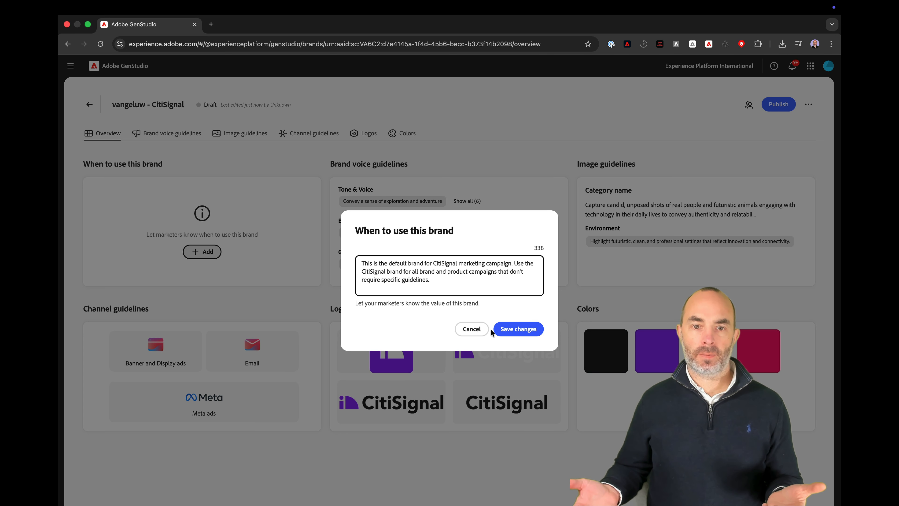
{"action": "key", "text": "BackSpace"}
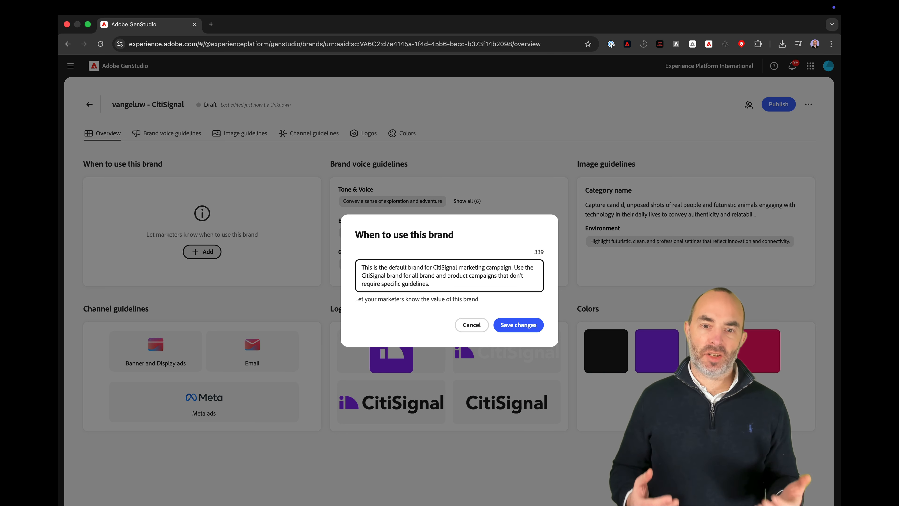
{"action": "left_click", "coordinate": [525, 323]}
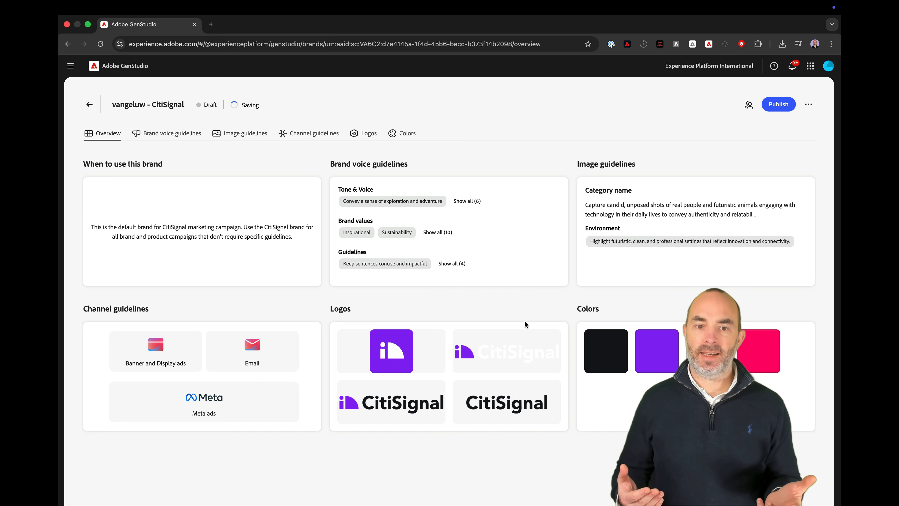
{"action": "left_click", "coordinate": [776, 104]}
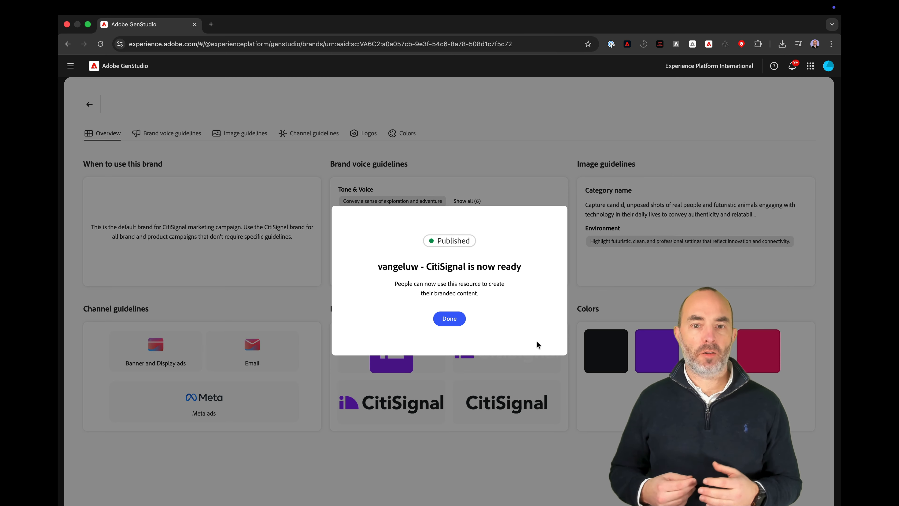
Step: Dismiss the brand's published notice and manually add a new product named CitiSignal Mobile Flex Plan, prefixed with the username
{"action": "left_click", "coordinate": [450, 318]}
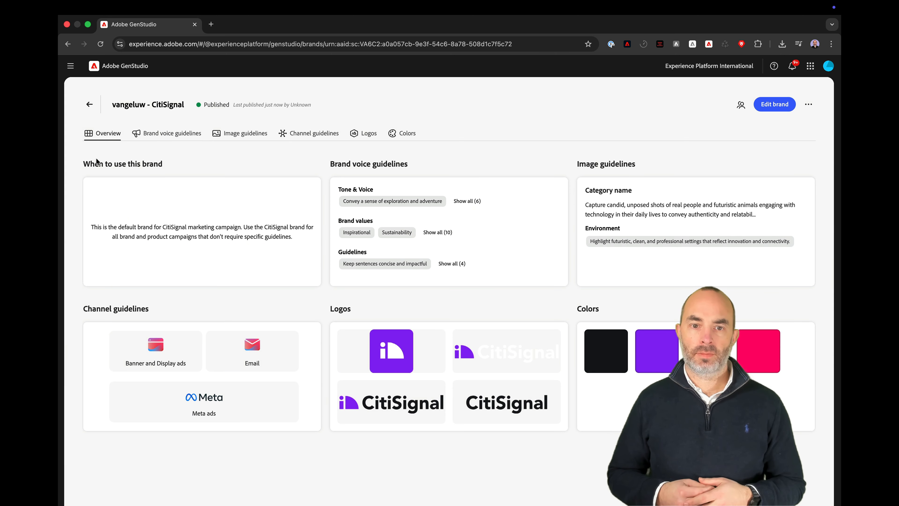
{"action": "left_click", "coordinate": [88, 107]}
{"action": "left_click", "coordinate": [86, 488]}
{"action": "left_click", "coordinate": [96, 382]}
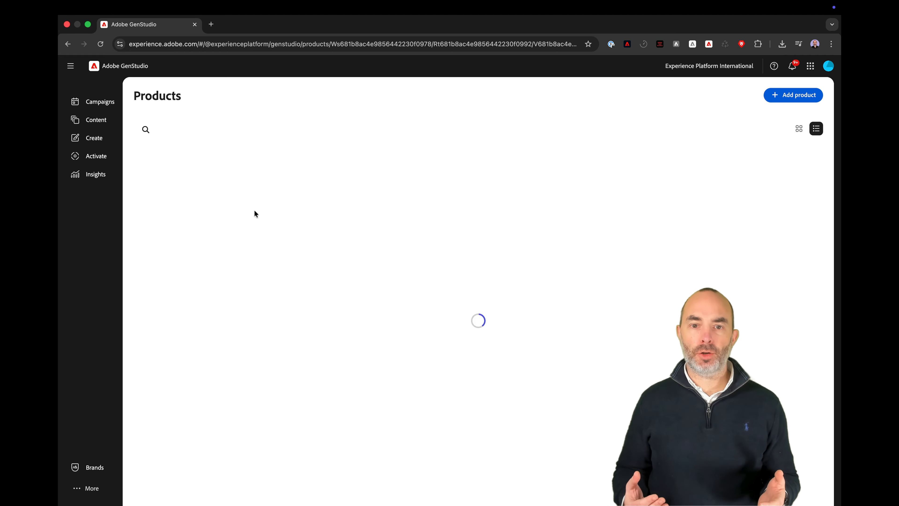
{"action": "left_click", "coordinate": [471, 387]}
{"action": "left_click", "coordinate": [538, 281]}
{"action": "left_click", "coordinate": [550, 357]}
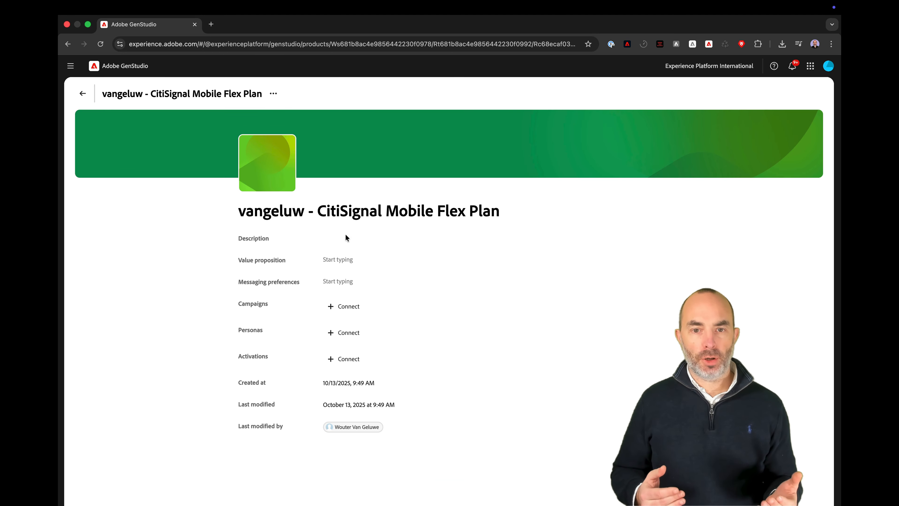
Step: Describe Mobile Flex as a next-gen 5G mobile plan and enter the value proposition of a plan that flexes with your life
{"action": "left_click", "coordinate": [340, 238]}
{"action": "type", "text": "CitiSignal Mobile Flex is a next-gen 5G mobile plan that adapts to your lifestyle. Choose from Unlimited, Family Share, or Data Saver tiers, with optional add-ons like international roaming, hotspot tethering, and SmartFamily™ parental controls. All plans include priority access to CitiSignal's 5G UltraWide network and seamless integration with CitiSignal Fiber for unified billing, shared data pools, and SmartSwitch™ connectivity."}
{"action": "left_click", "coordinate": [350, 307]}
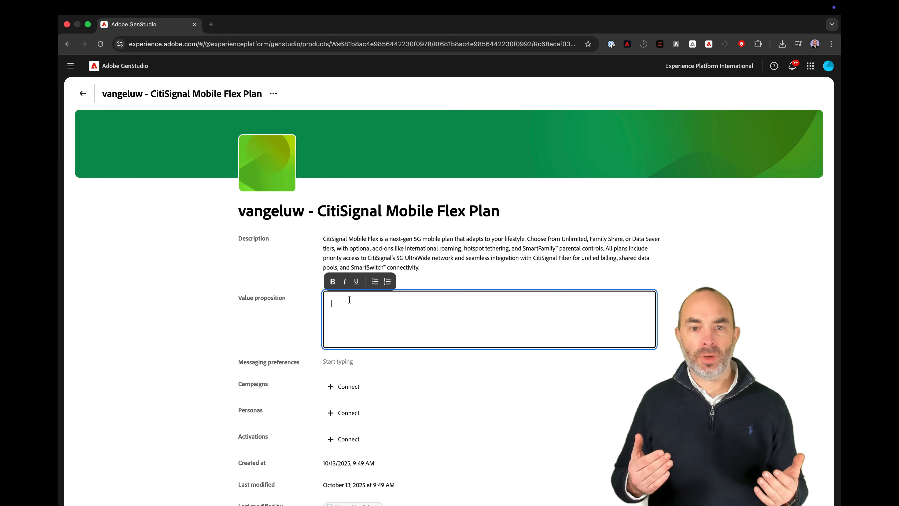
Step: Enter Mobile Flex Plan messaging preferences for Remote Professionals, Online Gamers and Smart Home Families, and return to the product list
{"action": "left_click", "coordinate": [371, 326]}
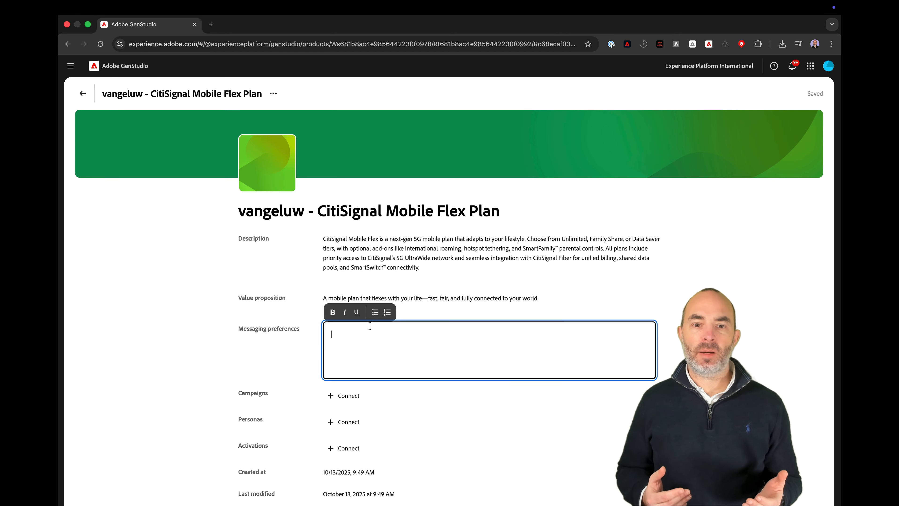
{"action": "type", "text": "Remote Professionals: \"Work from anywhere with a mobile plan that’s as flexible as your schedule.\" Online Gamers: \"Unlimited 5G. No throttling. Just pure performance—on the go.\" Smart Home Families: \"One plan. One bill. One less thing to worry about.\""}
{"action": "left_click", "coordinate": [710, 268]}
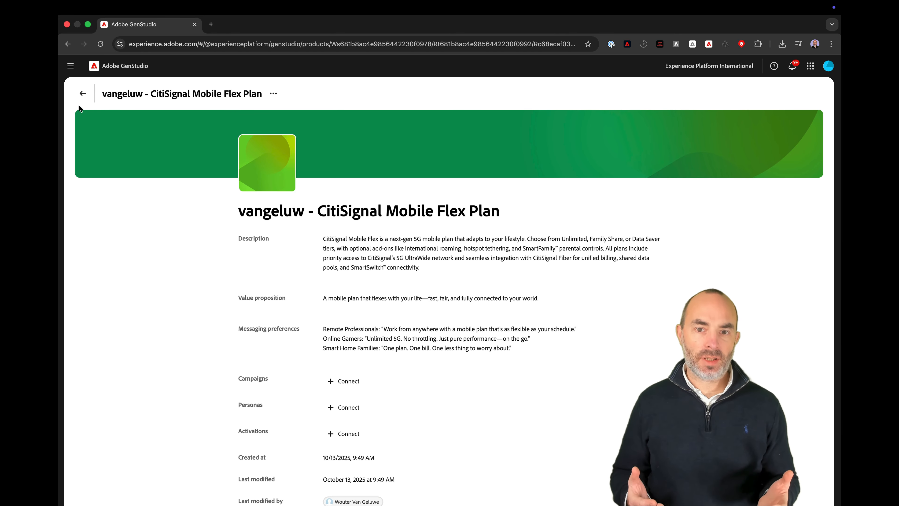
{"action": "left_click", "coordinate": [82, 95]}
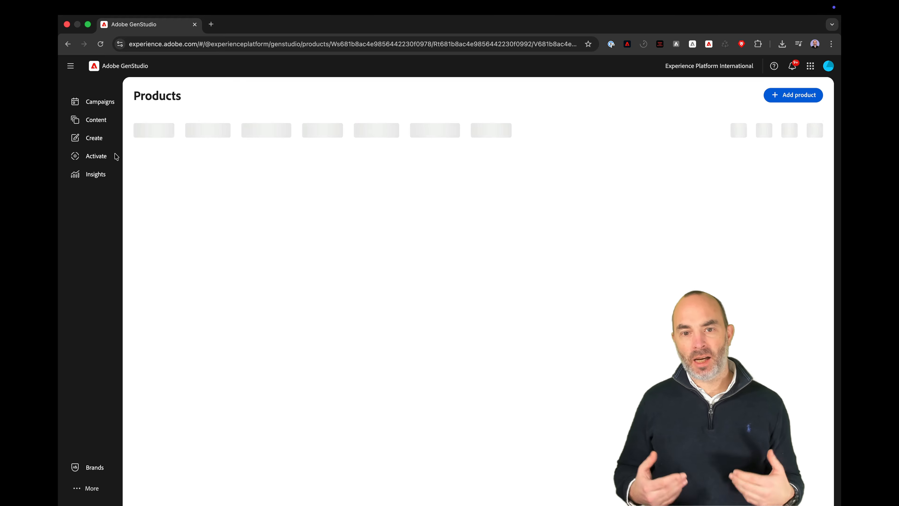
Step: Manually add a second product named CitiSignal Fiber Max, prefixed with the username
{"action": "left_click", "coordinate": [785, 99]}
{"action": "left_click", "coordinate": [514, 269]}
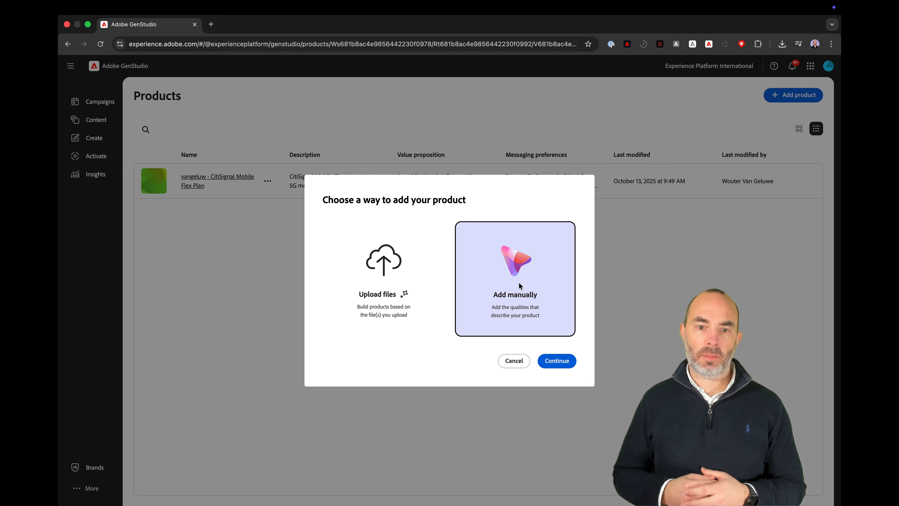
{"action": "left_click", "coordinate": [551, 364]}
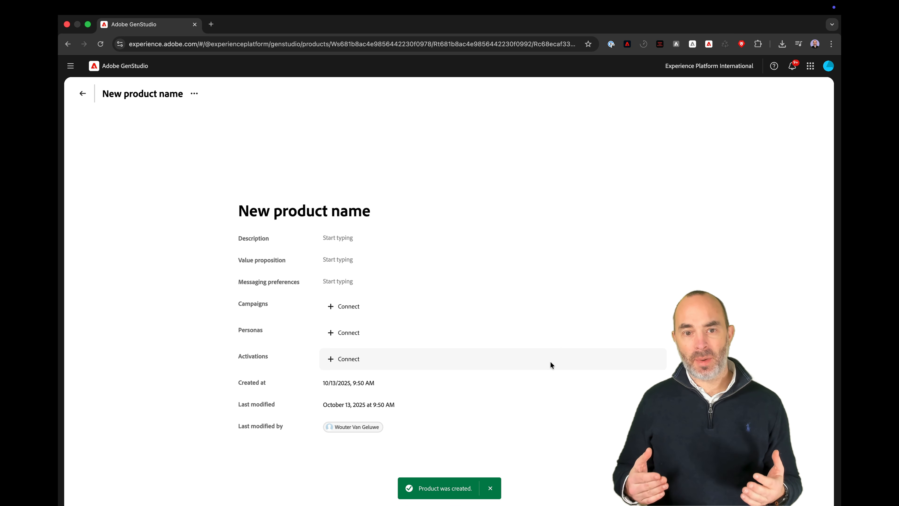
{"action": "left_click", "coordinate": [331, 211]}
{"action": "type", "text": "vangeluw - CitiSignal Fiber Max"}
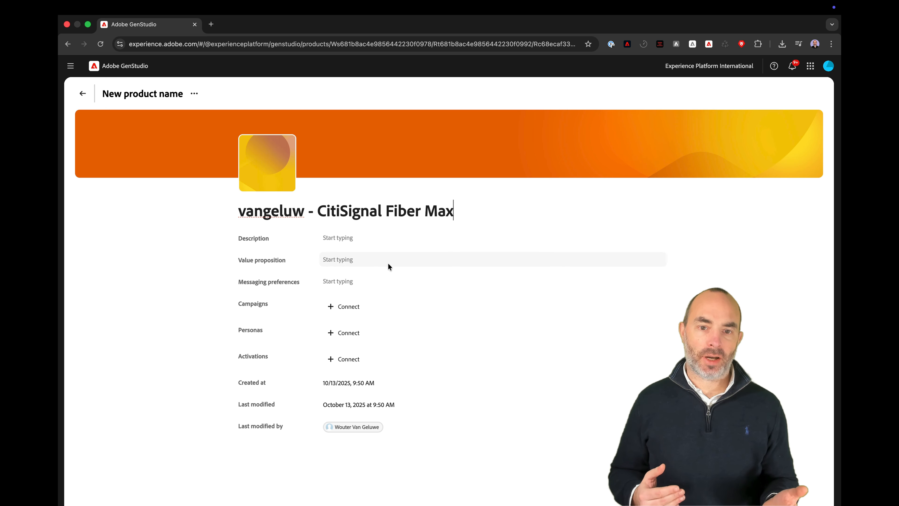
Step: Describe Fiber Max as the premium residential internet plan and enter its value proposition about the fastest, most reliable fiber internet
{"action": "left_click", "coordinate": [337, 238]}
{"action": "type", "text": "CitiSignal Fiber Max is our premium residential internet plan, engineered for households that demand uncompromising speed, stability, and coverage. With symmetrical speeds up to 2 Gbps, it’s ideal for remote professionals juggling Zoom calls and cloud apps, gamers chasing millisecond precision, and families running dozens of smart devices. The plan includes a Wi-Fi 6E router, optional mesh extenders for whole-home coverage, and proactive network monitoring."}
{"action": "left_click", "coordinate": [354, 304]}
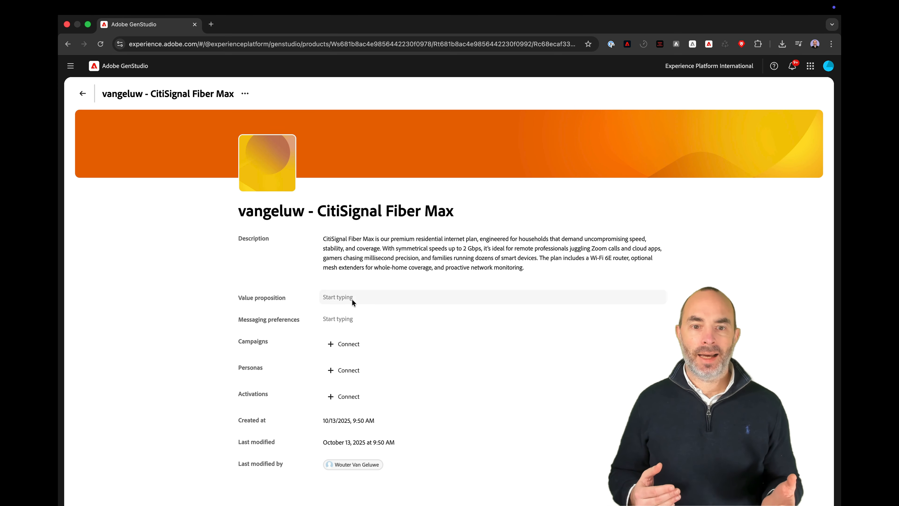
{"action": "left_click", "coordinate": [353, 299]}
{"action": "type", "text": "Power your work, play, and home with the fastest, most reliable fiber internet—built for the way you live today and tomorrow."}
{"action": "left_click", "coordinate": [428, 363]}
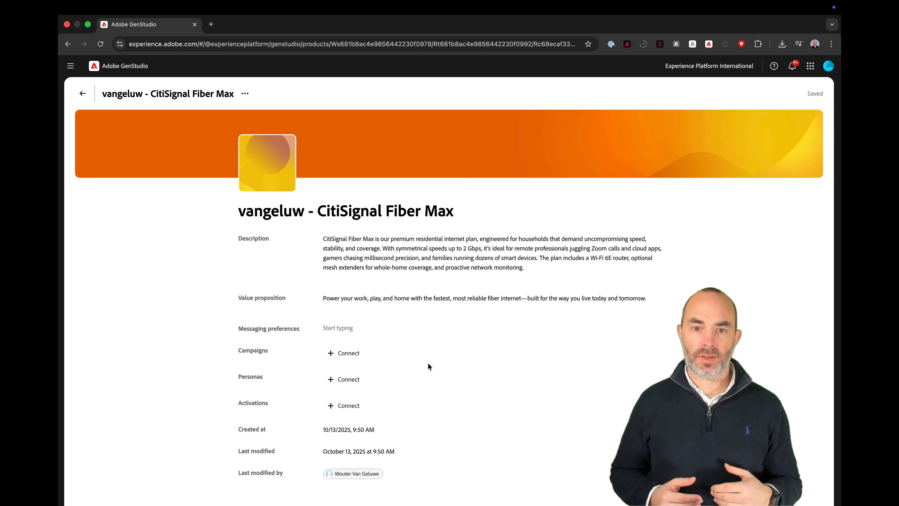
Step: Enter Fiber Max messaging preferences for Remote Professionals, Online Gamers and Smart Home Families, and return to the product list
{"action": "left_click", "coordinate": [341, 327]}
{"action": "type", "text": "Remote Professionals: \"Stay connected, stay productive—no matter how many meetings or megabytes your day demands.\" Online Gamers: \"Zero lag. Zero mercy. Dominate with 2 Gbps fiber and ultra-low ping.\" Smart Home Families: \"Every room. Every device. Always on. Welcome to whole-home harmony.\""}
{"action": "left_click", "coordinate": [708, 368]}
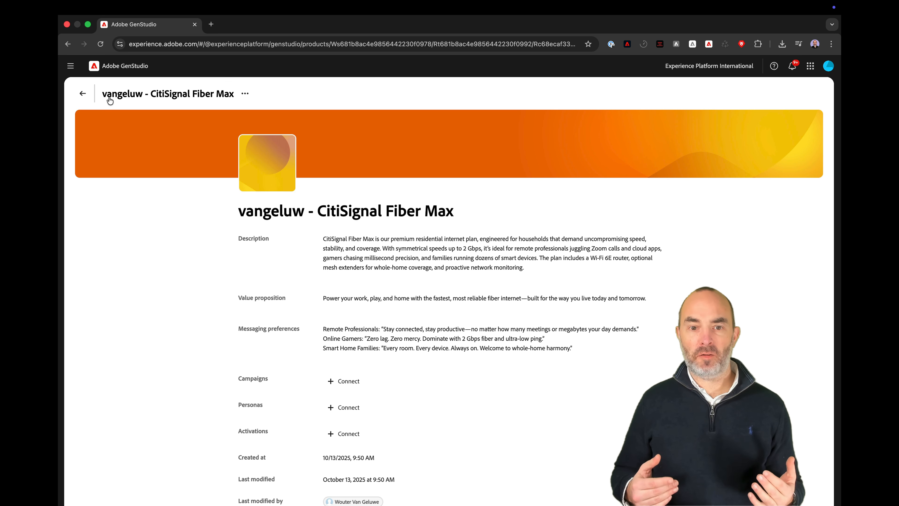
{"action": "left_click", "coordinate": [83, 93]}
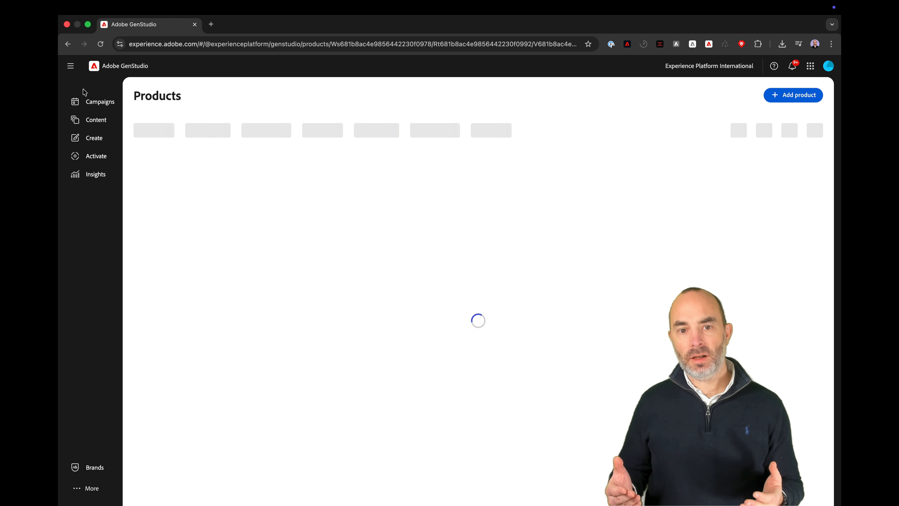
Step: Manually add a new persona named Smart Home Families, prefixed with the username
{"action": "left_click", "coordinate": [102, 487]}
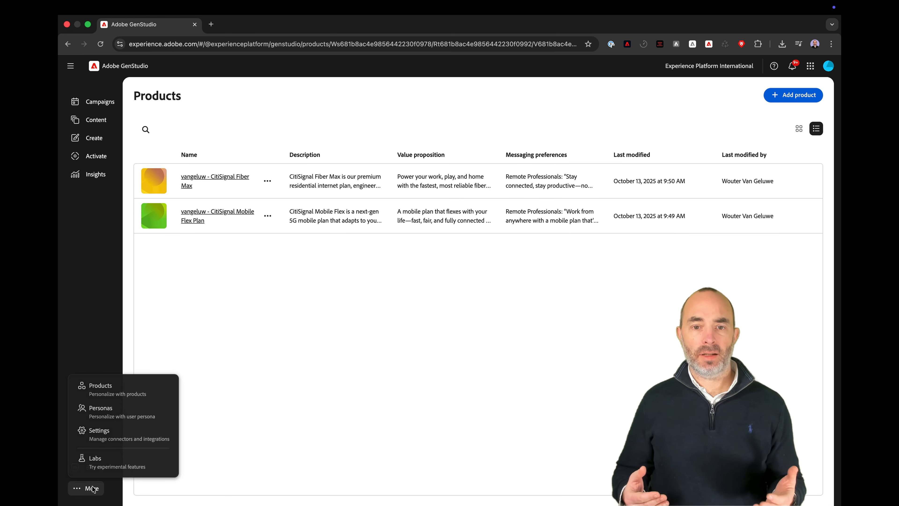
{"action": "left_click", "coordinate": [128, 421]}
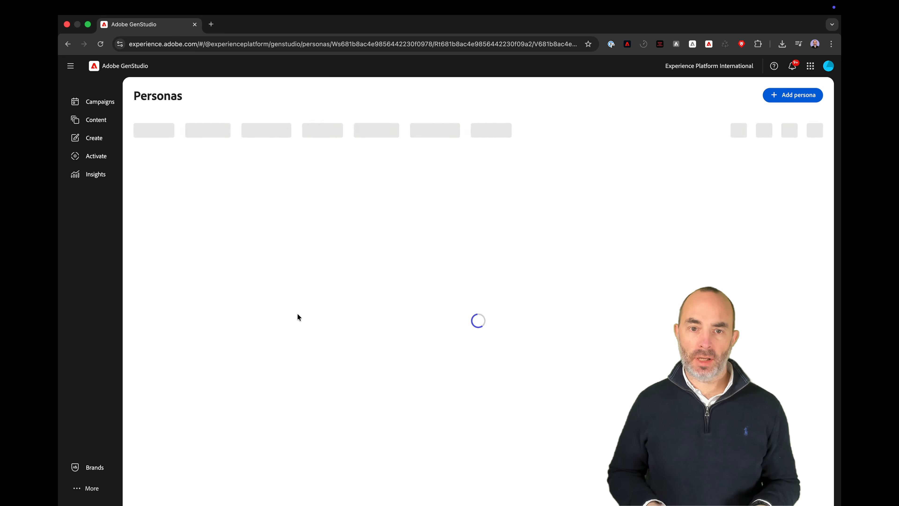
{"action": "left_click", "coordinate": [478, 384]}
{"action": "left_click", "coordinate": [515, 279]}
{"action": "left_click", "coordinate": [555, 362]}
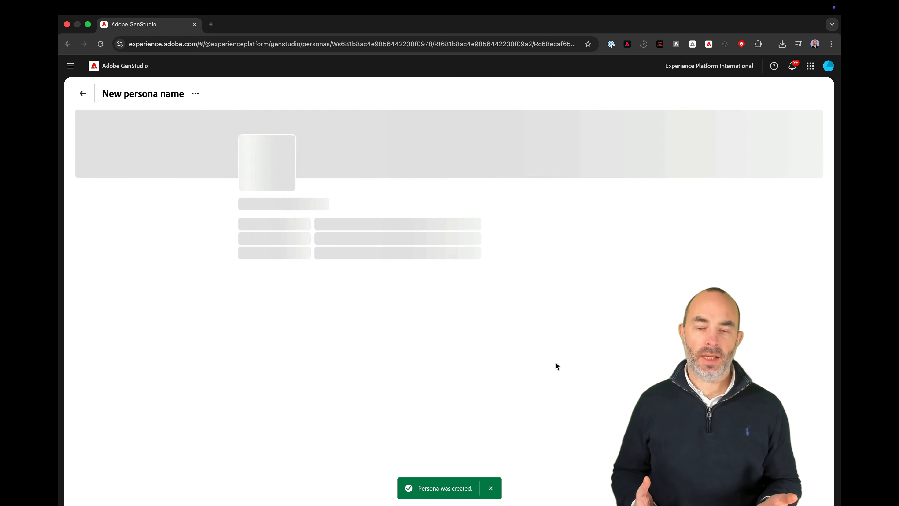
{"action": "left_click", "coordinate": [343, 209]}
{"action": "type", "text": "vangeluw - Smart Home Families"}
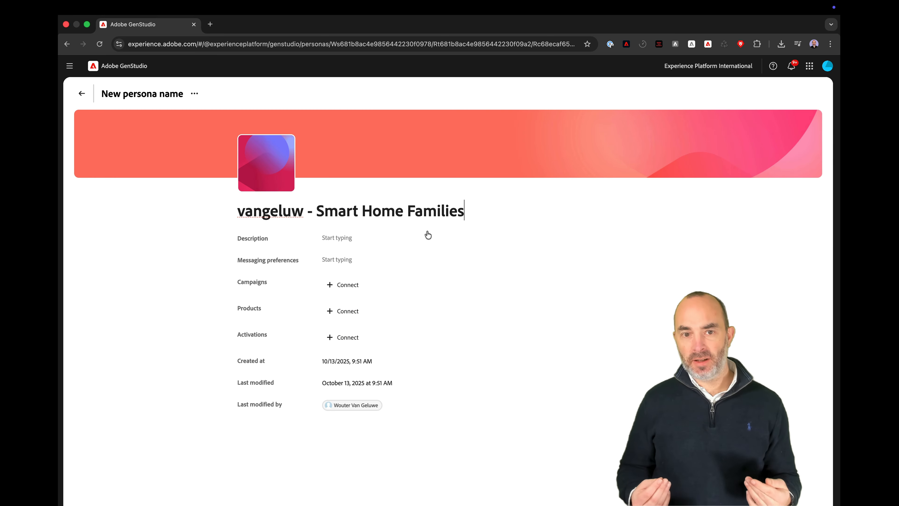
Step: Describe Smart Home Families as tech-forward households with multiple connected devices, and enter messaging preferences with a friendly, family-oriented tone
{"action": "left_click", "coordinate": [376, 237]}
{"action": "type", "text": "These are tech-forward households with multiple connected devices—smart TVs, thermostats, security systems, voice assistants, and more. They value convenience, automation, and seamless connectivity across the home. They often have children and are concerned about online safety, parental controls, and whole-home coverage."}
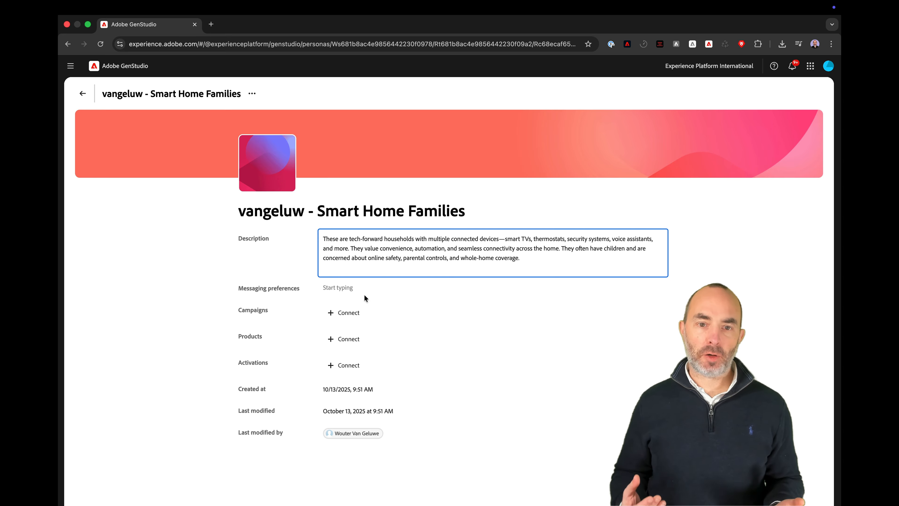
{"action": "left_click", "coordinate": [356, 287]}
{"action": "type", "text": "Friendly, family-oriented tone Visuals showing whole-home coverage and device compatibility Messaging that highlights security, parental controls, and easy setup Bundled offers (e.g., mesh Wi-Fi, smart home consultations) How-to content or setup guides for non-tech-savvy users"}
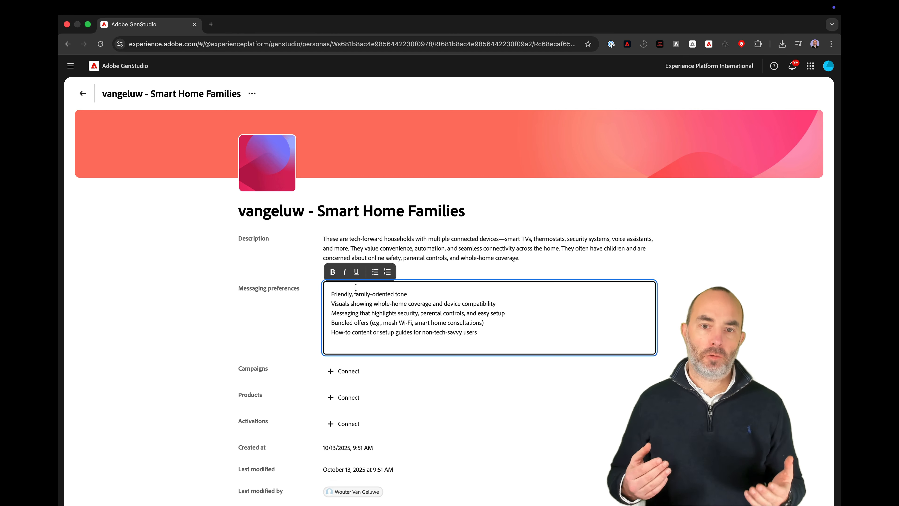
{"action": "left_click", "coordinate": [199, 255]}
{"action": "left_click", "coordinate": [83, 93]}
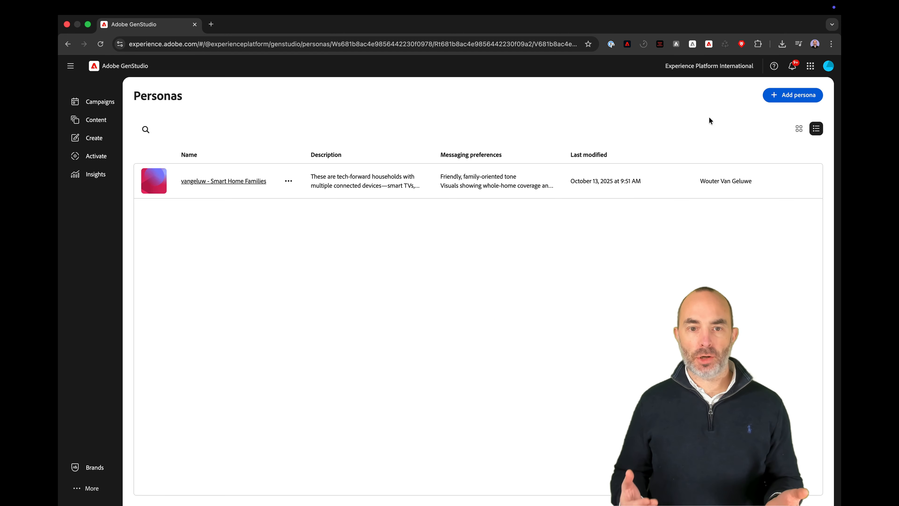
Step: Manually add a second persona named Online Gamers, prefixed with the username
{"action": "left_click", "coordinate": [792, 95]}
{"action": "left_click", "coordinate": [516, 269]}
{"action": "left_click", "coordinate": [552, 361]}
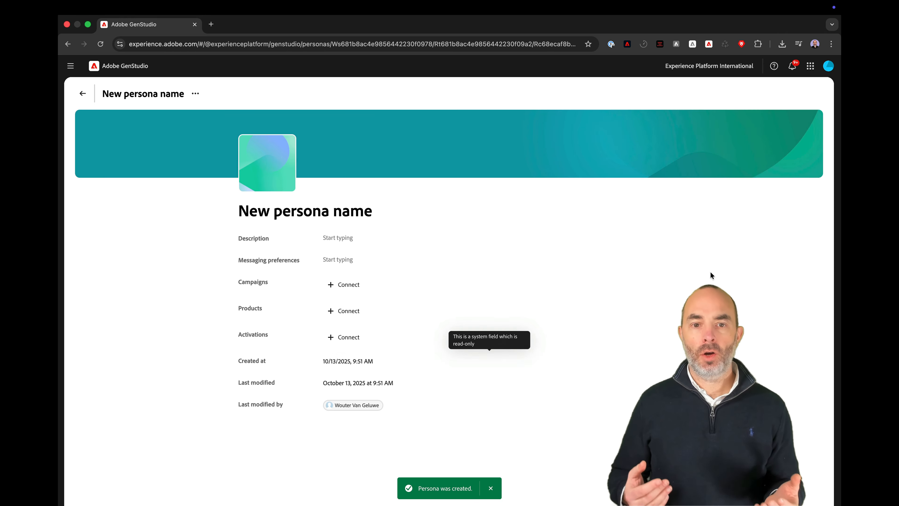
{"action": "triple_click", "coordinate": [296, 211]}
{"action": "type", "text": "vangeluw - Online Gamers"}
Step: Describe Online Gamers as competitive and casual gamers demanding ultra-fast, low-latency internet, and enter messaging preferences with a bold, energetic tone
{"action": "left_click", "coordinate": [341, 241]}
{"action": "type", "text": "This persona includes competitive and casual gamers who demand ultra-fast, low-latency internet. They often stream gameplay, participate in multiplayer matches, and use voice chat platforms. They are highly sensitive to lag, jitter, and packet loss, and they’re vocal about their experiences online. Many are early adopters of new tech and value performance above all else."}
{"action": "left_click", "coordinate": [397, 196]}
{"action": "left_click", "coordinate": [342, 287]}
{"action": "type", "text": "Bold, energetic tone with gaming lingo Metrics like ping time, jitter, and upload/download speeds Visuals showing latency improvements or side-by-side comparisons Endorsements from gaming influencers or esports teams Promotions tied to gaming platforms or bundles (e.g., free months of Xbox Game Pass)"}
{"action": "left_click", "coordinate": [489, 189]}
{"action": "left_click", "coordinate": [83, 95]}
Step: Manually add a third persona named Remote Professionals, prefixed with the username
{"action": "left_click", "coordinate": [781, 96]}
{"action": "left_click", "coordinate": [516, 276]}
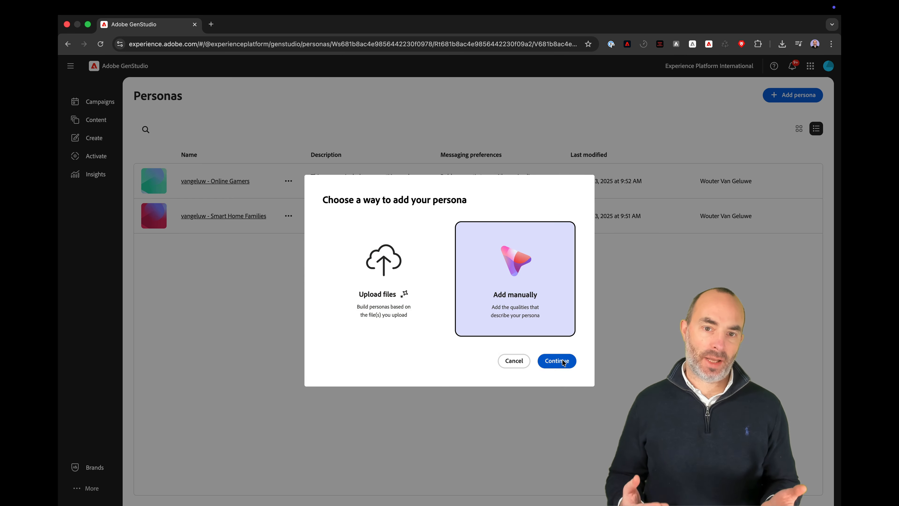
{"action": "left_click", "coordinate": [556, 361]}
{"action": "triple_click", "coordinate": [292, 210]}
{"action": "type", "text": "vangeluw - Remote Professionals"}
Step: Describe Remote Professionals as workers relying on stable, high-speed internet, and enter messaging preferences with a clear, professional tone focused on productivity
{"action": "left_click", "coordinate": [327, 237]}
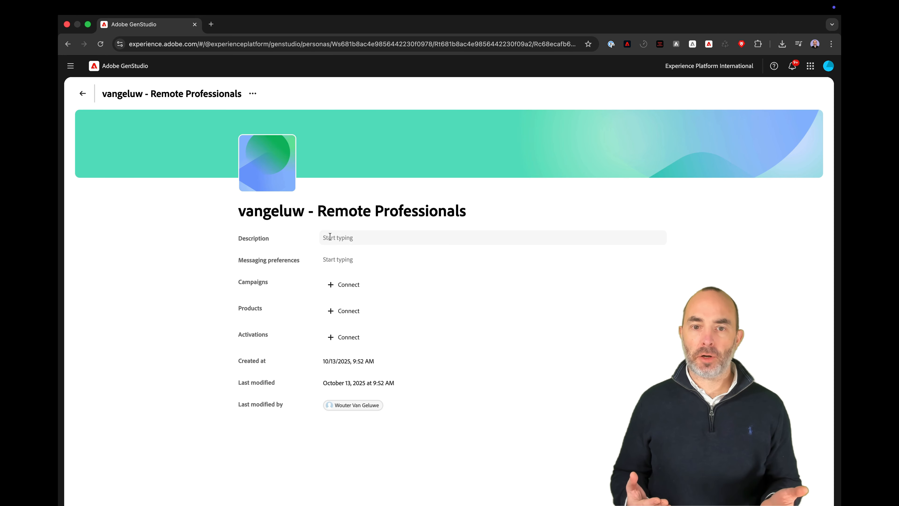
{"action": "type", "text": "These are knowledge workers, freelancers, consultants, and hybrid employees who rely on a stable, high-speed internet connection to maintain productivity from home. Their workdays are filled with video calls, cloud-based collaboration, and large file transfers. They often use multiple devices simultaneously and expect seamless performance across all of them. Many are tech-savvy and value proactive customer support and service transparency."}
{"action": "left_click", "coordinate": [384, 302]}
{"action": "left_click", "coordinate": [361, 298]}
{"action": "type", "text": "Clear, professional tone with a focus on productivity and reliability Testimonials or case studies from similar professionals Visuals like speed comparison charts and uptime guarantees Emphasis on 24/7 support and service-level agreements Messaging that highlights \"work-from-anywhere\" flexibility"}
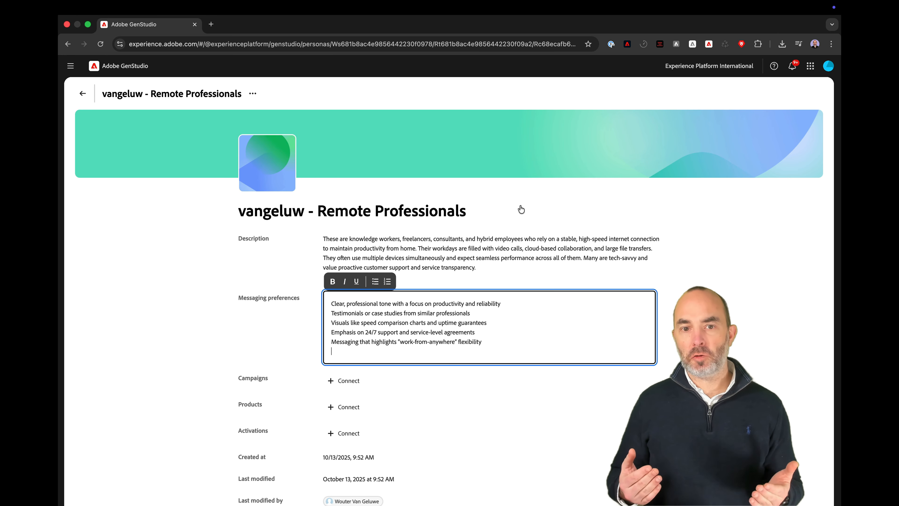
{"action": "left_click", "coordinate": [561, 190]}
{"action": "left_click", "coordinate": [82, 93]}
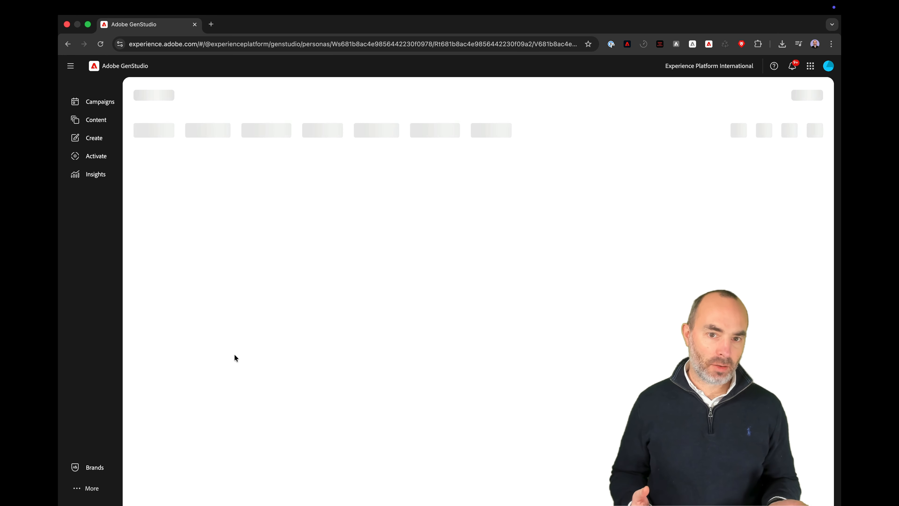
Step: Start a new Meta ads template in the content library and upload the CitiSignal Meta ad HTML file for it
{"action": "left_click", "coordinate": [94, 120]}
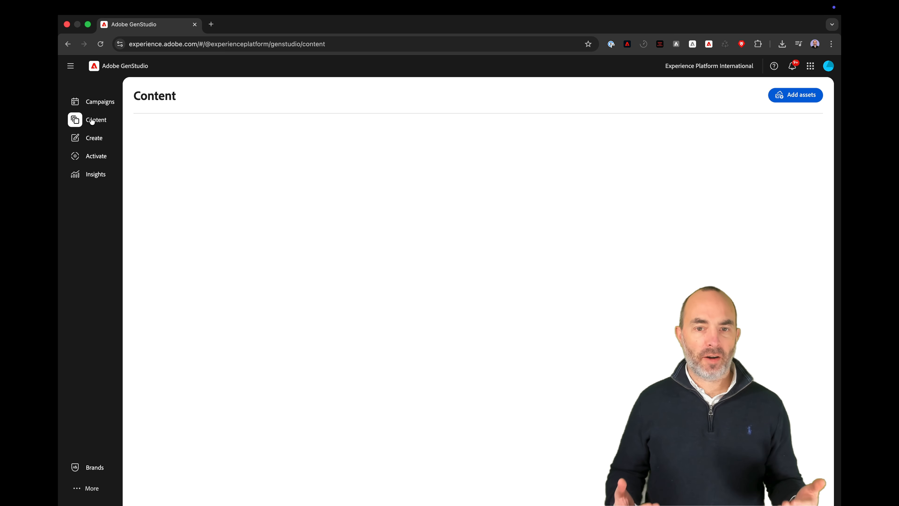
{"action": "left_click", "coordinate": [249, 120]}
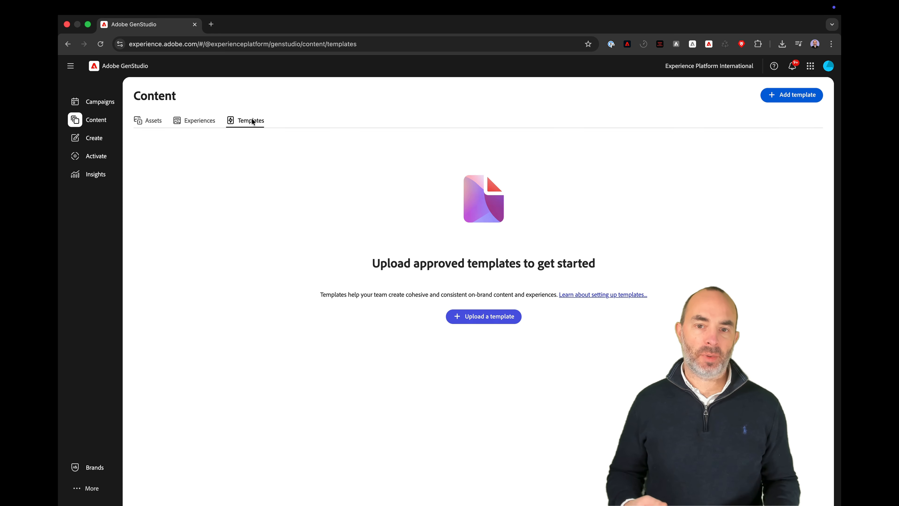
{"action": "left_click", "coordinate": [501, 313]}
{"action": "left_click", "coordinate": [536, 173]}
{"action": "left_click", "coordinate": [450, 331]}
{"action": "left_click", "coordinate": [455, 194]}
{"action": "left_click", "coordinate": [458, 203]}
{"action": "left_click", "coordinate": [388, 228]}
{"action": "double_click", "coordinate": [389, 228]}
{"action": "double_click", "coordinate": [396, 264]}
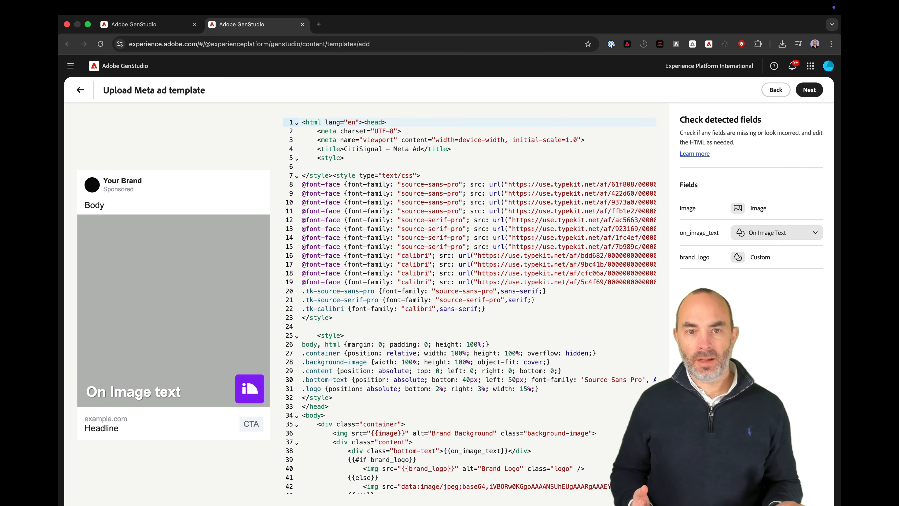
Step: Name the Meta ad template citisignal-meta-ad after the username prefix, set its aspect ratio to 1:1, and publish it
{"action": "left_click", "coordinate": [810, 89]}
{"action": "left_click", "coordinate": [680, 185]}
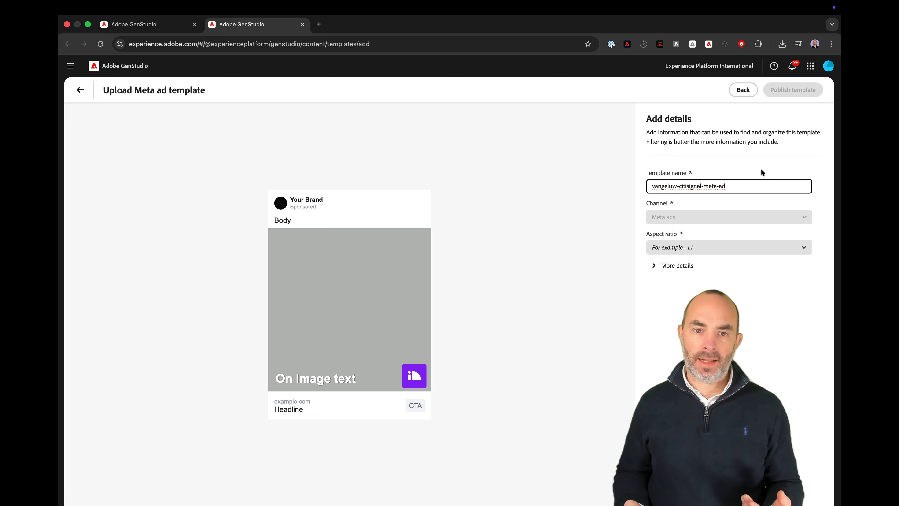
{"action": "left_click", "coordinate": [760, 248]}
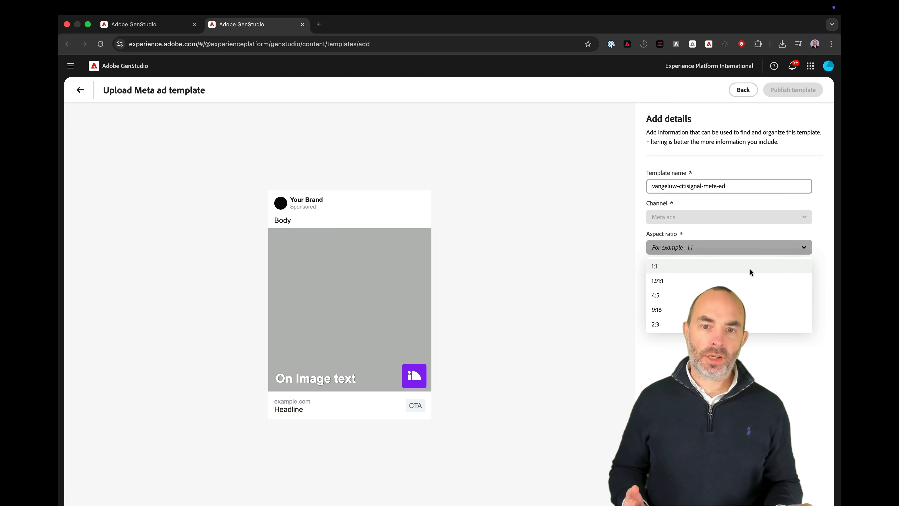
{"action": "left_click", "coordinate": [750, 267]}
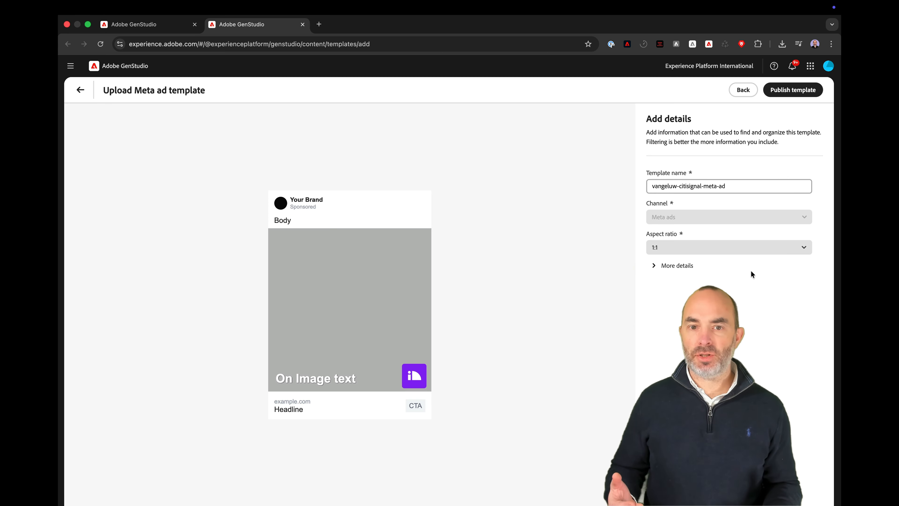
{"action": "left_click", "coordinate": [810, 92]}
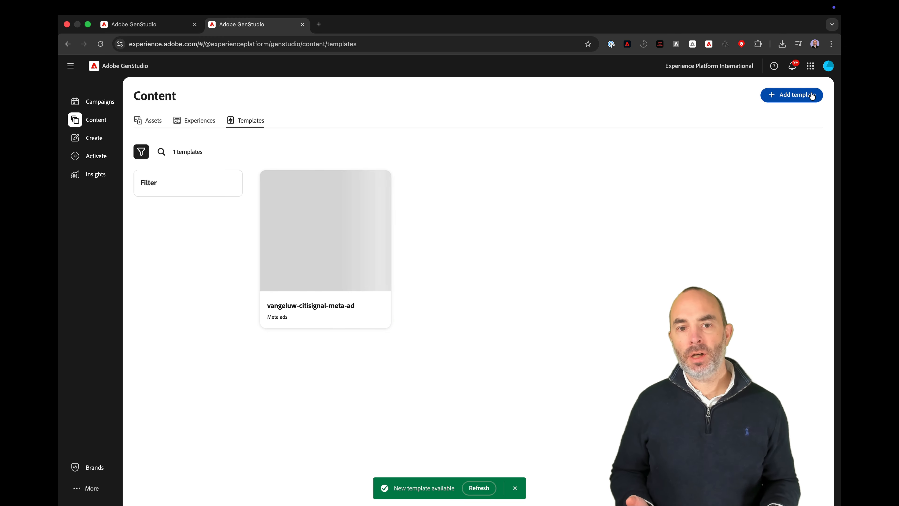
{"action": "left_click", "coordinate": [477, 490]}
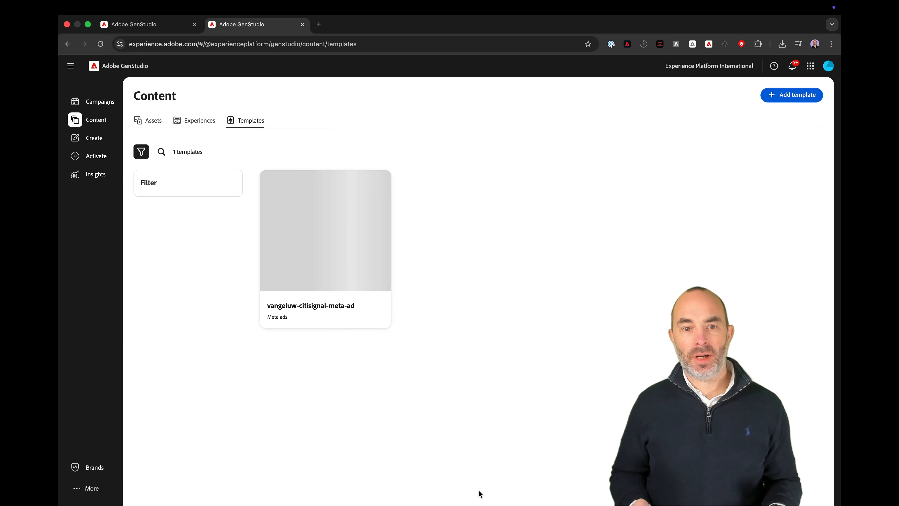
Step: Start a new banner and display ads template, upload citisignal-displaytemplate-300x250.html, and accept its detected fields
{"action": "left_click", "coordinate": [791, 95]}
{"action": "left_click", "coordinate": [411, 164]}
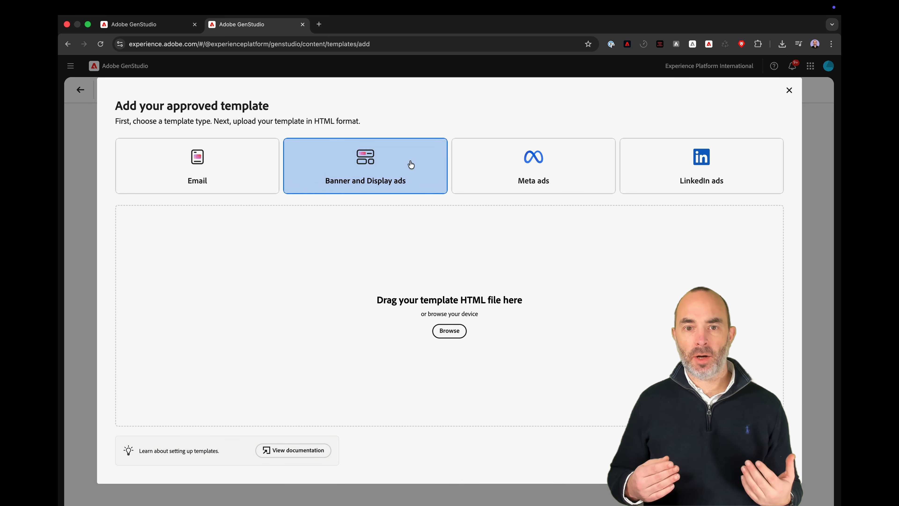
{"action": "left_click", "coordinate": [449, 331]}
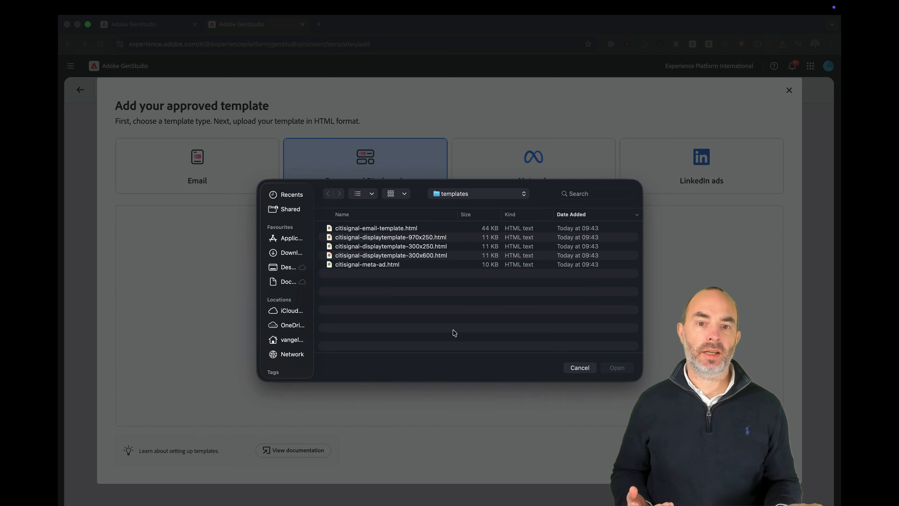
{"action": "double_click", "coordinate": [429, 247]}
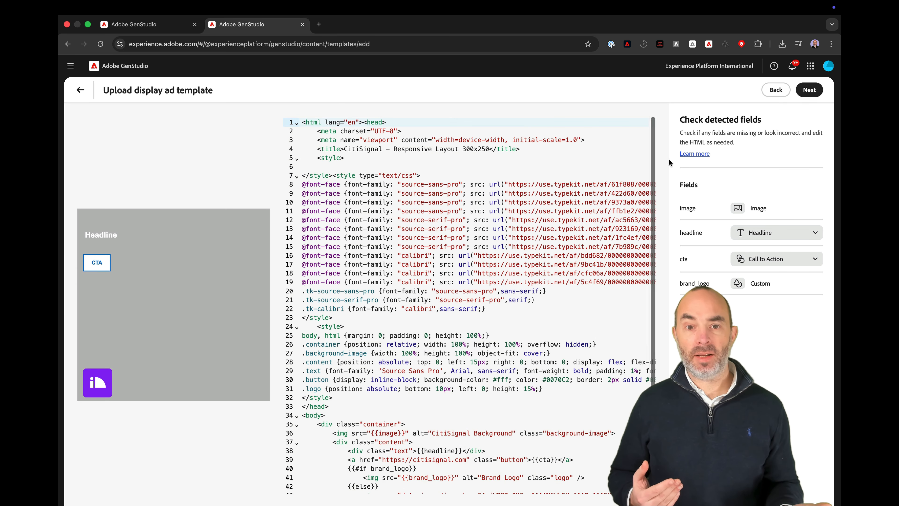
{"action": "left_click", "coordinate": [807, 90]}
Step: Prefix the 300x250 display template's name with the username, set its ad size to 300 x 250 px, and publish it
{"action": "triple_click", "coordinate": [707, 185]}
{"action": "key", "text": "Left"}
{"action": "type", "text": "vangeluw-"}
{"action": "left_click", "coordinate": [719, 246]}
{"action": "left_click", "coordinate": [696, 280]}
{"action": "left_click", "coordinate": [797, 91]}
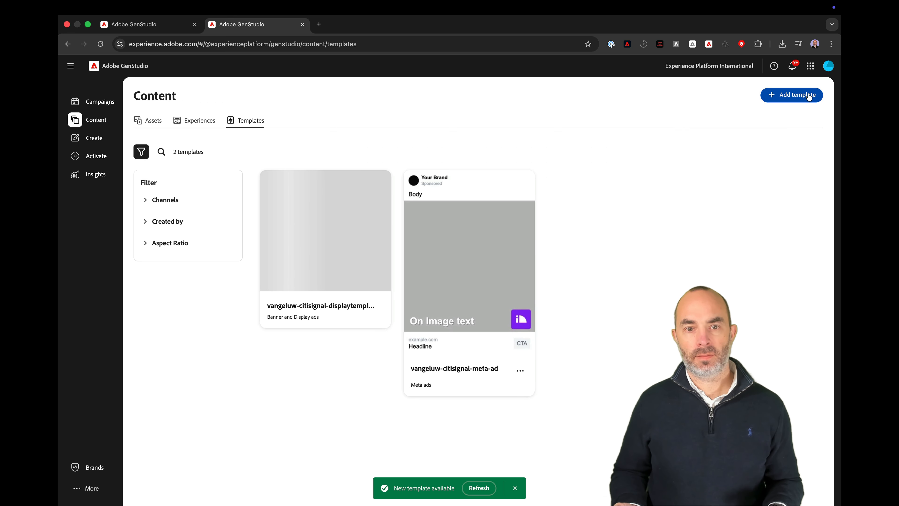
Step: Start another banner and display ads template from citisignal-displaytemplate-300x600.html and accept its detected fields
{"action": "left_click", "coordinate": [808, 95]}
{"action": "left_click", "coordinate": [365, 166]}
{"action": "left_click", "coordinate": [446, 333]}
{"action": "left_click", "coordinate": [391, 255]}
{"action": "left_click", "coordinate": [617, 367]}
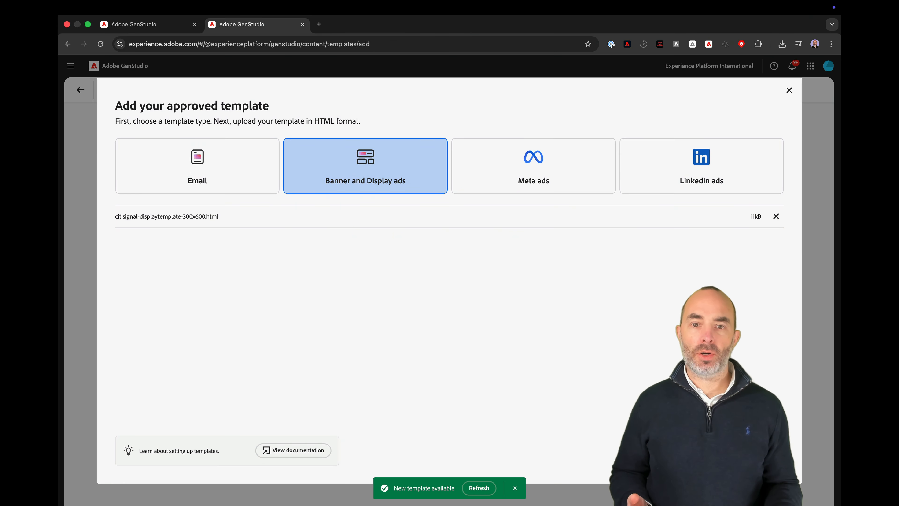
{"action": "left_click", "coordinate": [769, 451]}
{"action": "left_click", "coordinate": [809, 90]}
Step: Name the template citisignal-displaytemplate-300x600 after the username prefix, set its ad size to 300 x 600 px, and publish it
{"action": "left_click", "coordinate": [728, 186]}
{"action": "type", "text": "vangeluw-citisignal-displaytemplate-300x600"}
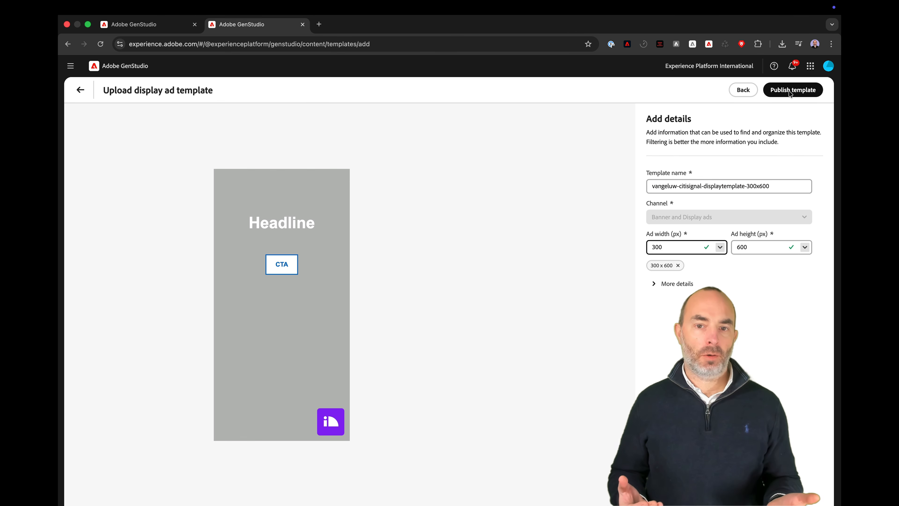
{"action": "left_click", "coordinate": [792, 90]}
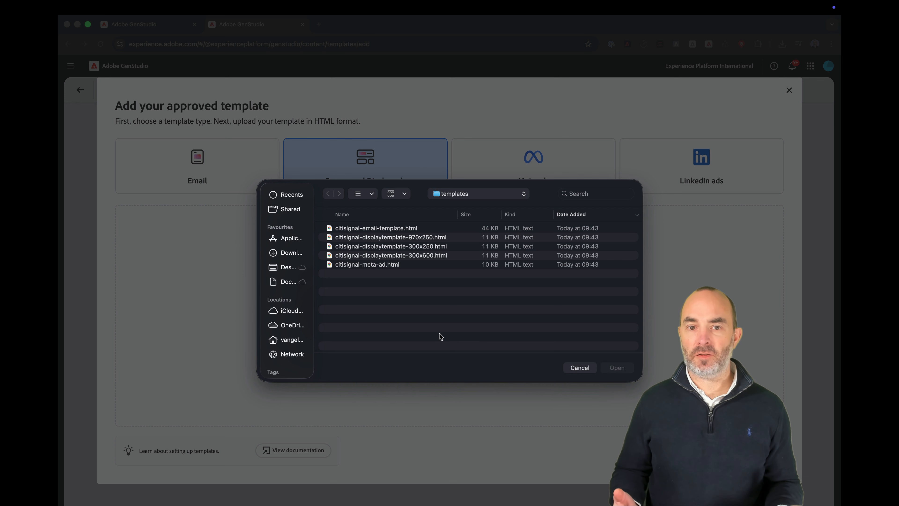
Step: Upload citisignal-displaytemplate-970x250.html as a display ads template, prefix its name with the username, set 970 x 250 px, and publish it
{"action": "left_click", "coordinate": [621, 367]}
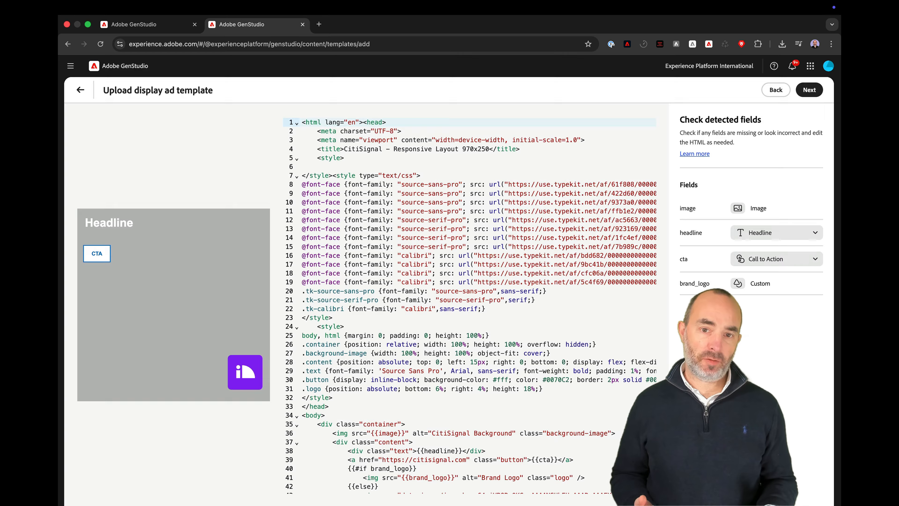
{"action": "left_click", "coordinate": [810, 90]}
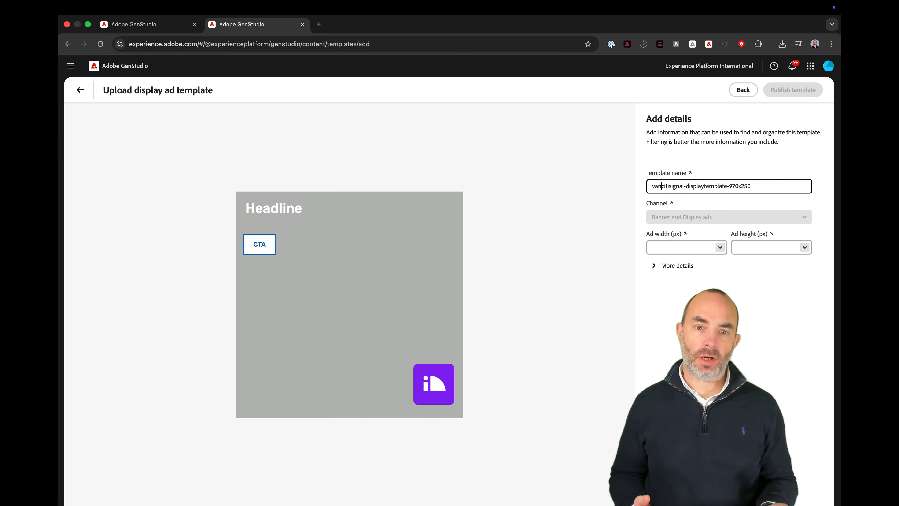
{"action": "type", "text": "geluw-"}
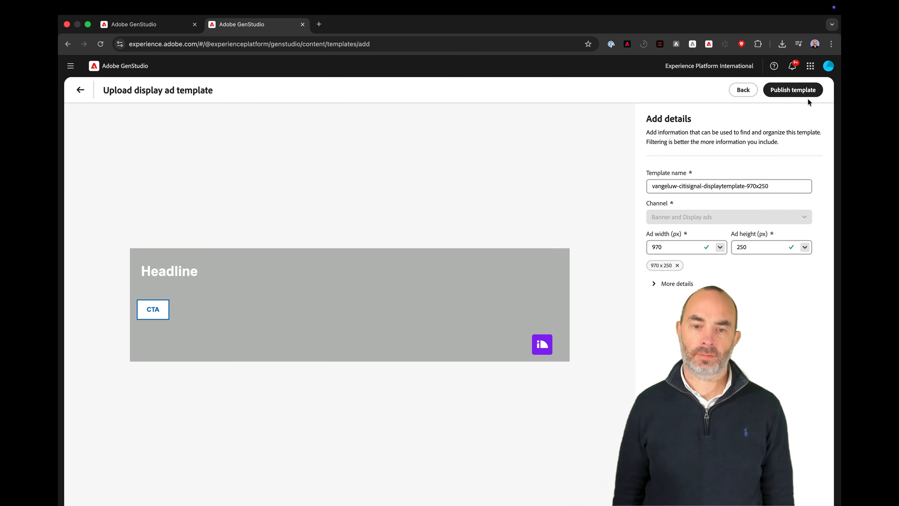
{"action": "left_click", "coordinate": [807, 94]}
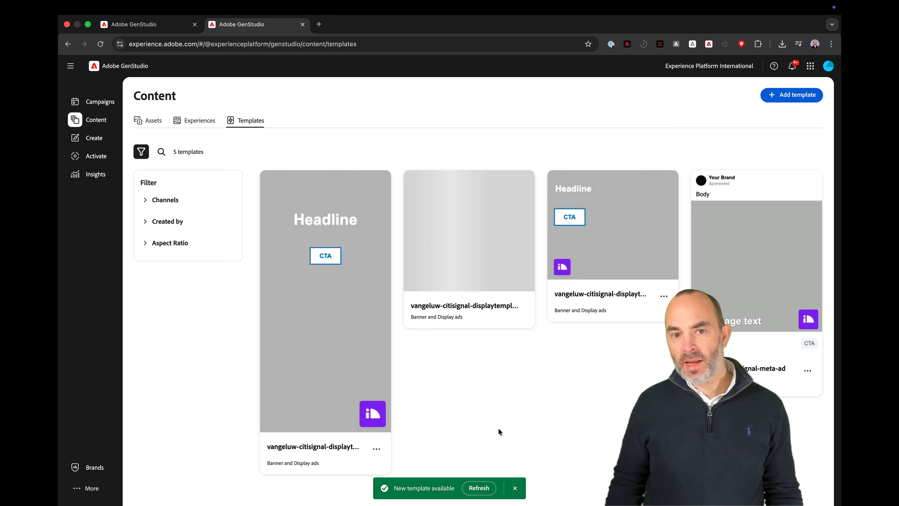
Step: Start a new email template in the content library and upload citisignal-email-template.html for it
{"action": "left_click", "coordinate": [791, 95]}
{"action": "left_click", "coordinate": [197, 165]}
{"action": "left_click", "coordinate": [449, 329]}
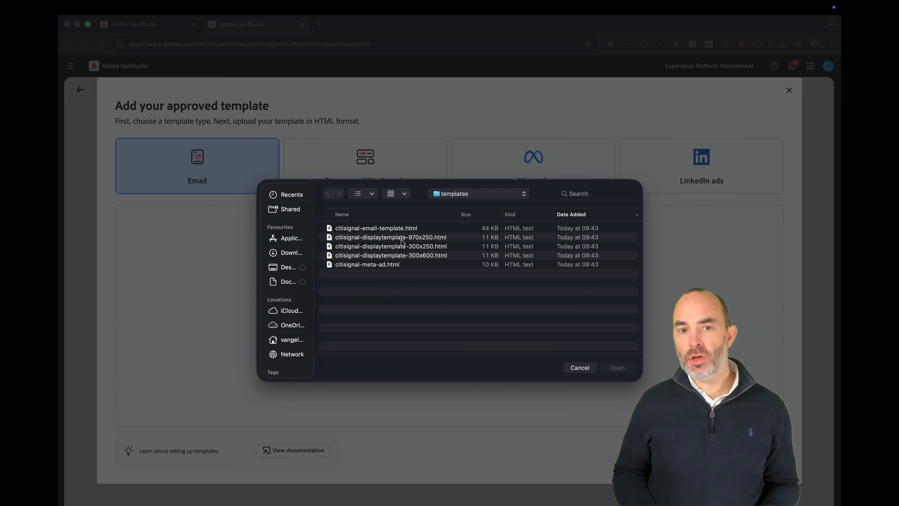
{"action": "left_click", "coordinate": [389, 228]}
{"action": "left_click", "coordinate": [617, 367]}
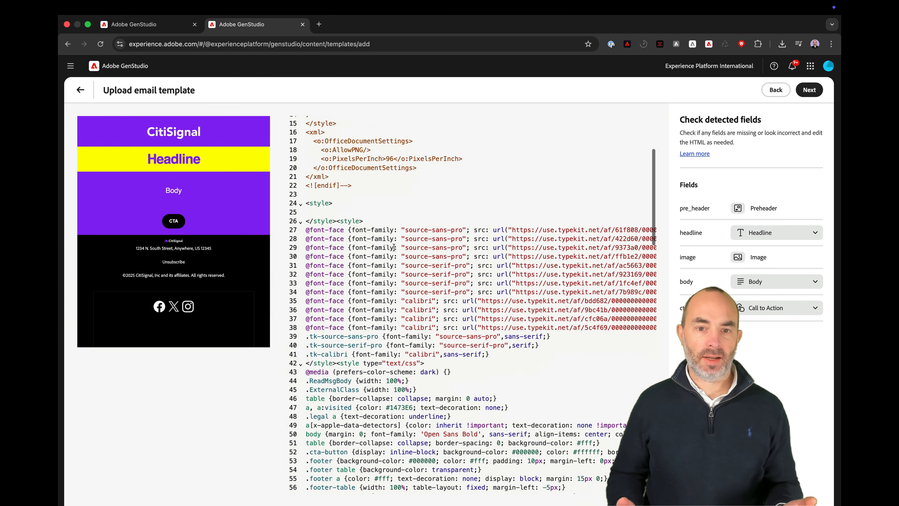
Step: Review the email template's HTML, name it citisignal-email-template after the username prefix, and publish it
{"action": "scroll", "coordinate": [394, 247], "scroll_direction": "down", "scroll_amount": 15}
{"action": "scroll", "coordinate": [394, 247], "scroll_direction": "up", "scroll_amount": 20}
{"action": "left_click", "coordinate": [809, 91]}
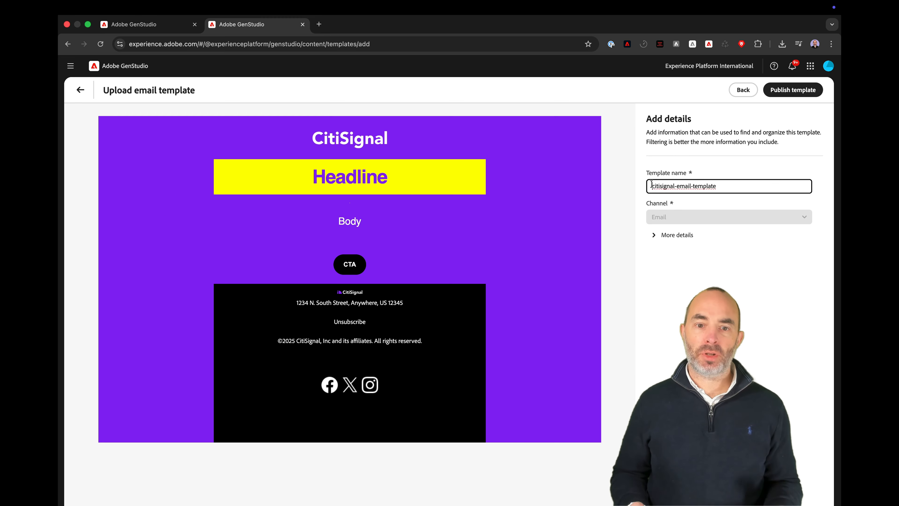
{"action": "left_click", "coordinate": [802, 91]}
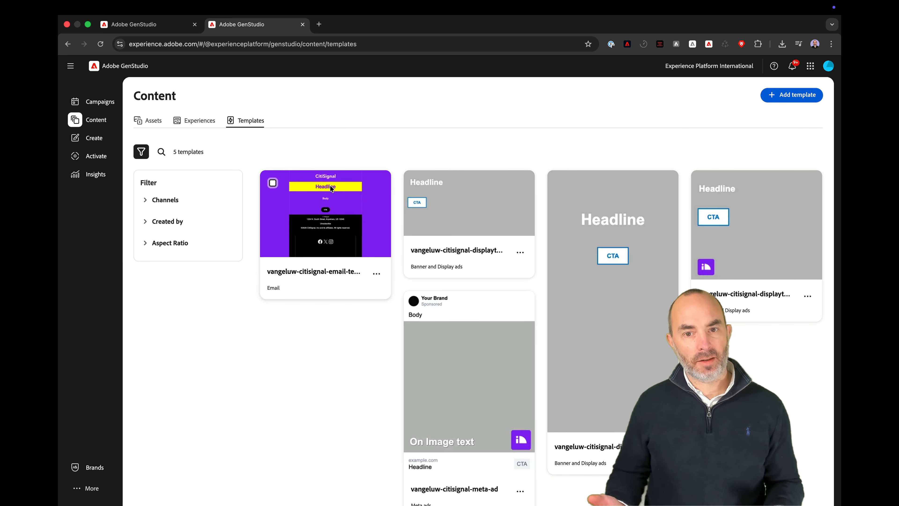
Step: Add a campaign named CitiSignal Fiber Launch Campaign after the username prefix, and enter its description, objective and key messaging with channels and target regions
{"action": "left_click", "coordinate": [85, 102]}
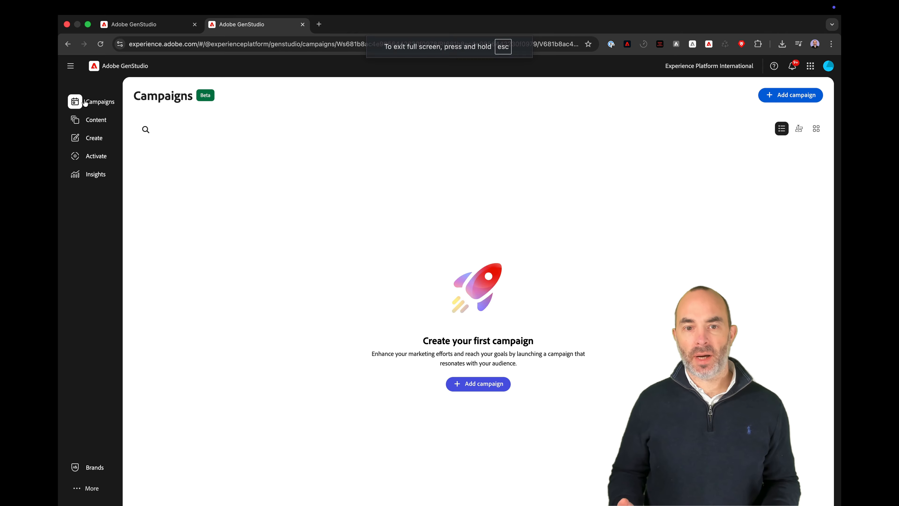
{"action": "left_click", "coordinate": [461, 383]}
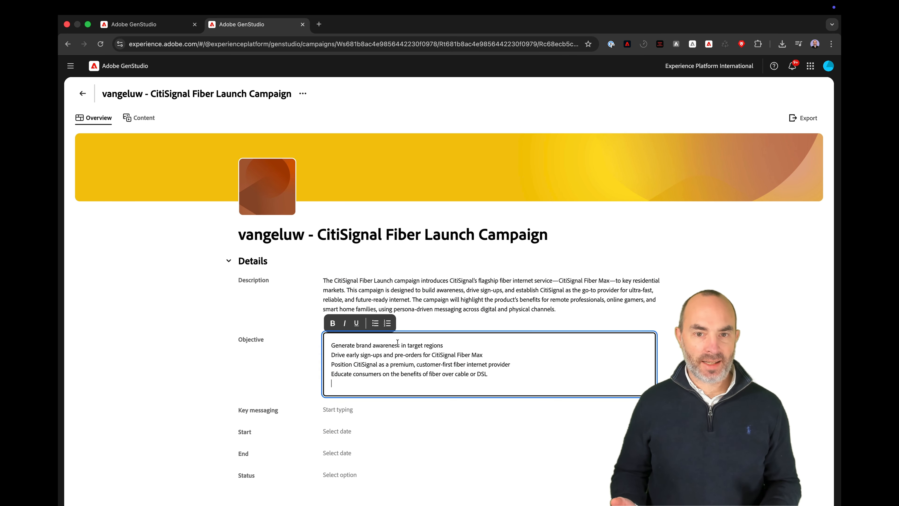
{"action": "left_click", "coordinate": [348, 396]}
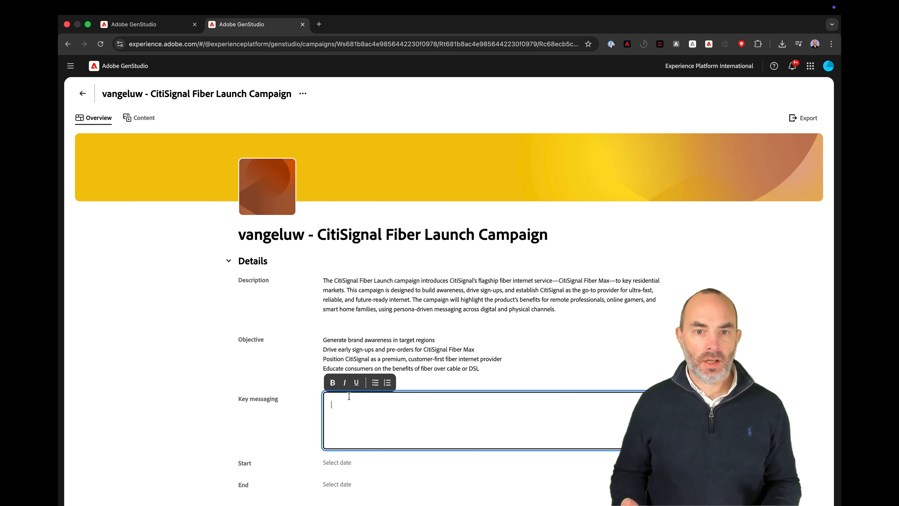
{"action": "type", "text": "Supporting Points: Symmetrical speeds up to 2 Gbps Whole-home Wi-Fi 6E coverage 99.99% uptime guarantee 24/7 concierge support No data caps or throttling  Channels: Digital Advertising: Google Display, YouTube pre-roll, Meta (Facebook/Instagram), TikTok (for gamers) Email Marketing: Persona-segmented drip campaigns Social Media: Organic and paid posts with testimonials, speed demos, and influencer partnerships Out-of-Home (OOH): Billboards, transit ads in suburban commuter corridors Local Events: Pop-up booths at tech expos, family festivals, and gaming tournaments Direct Mail: Personalized flyers with QR codes for early sign-up discounts  Target Regions: Primary Launch Markets: Denver Metro Area, CO Austin, TX Raleigh-Durham, NC Salt Lake City, UT Demographic Focus: Suburban neighborhoods with high remote work density Areas with high smart home adoption Zip codes with underserved or dissatisfied cable customers"}
{"action": "left_click", "coordinate": [680, 273]}
{"action": "scroll", "coordinate": [680, 274], "scroll_direction": "down", "scroll_amount": 6}
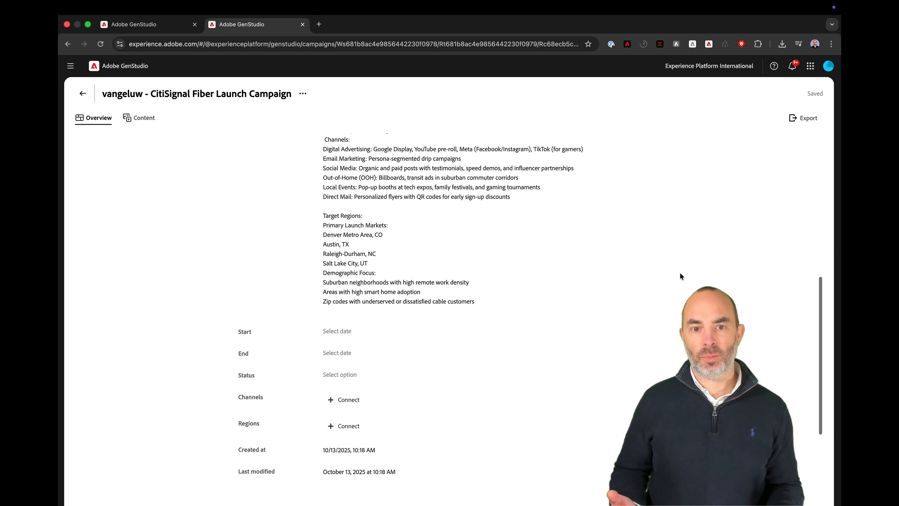
Step: Set the campaign's start date to 10/15/25, its end date to 11/15/25, and its status to Active
{"action": "left_click", "coordinate": [336, 330]}
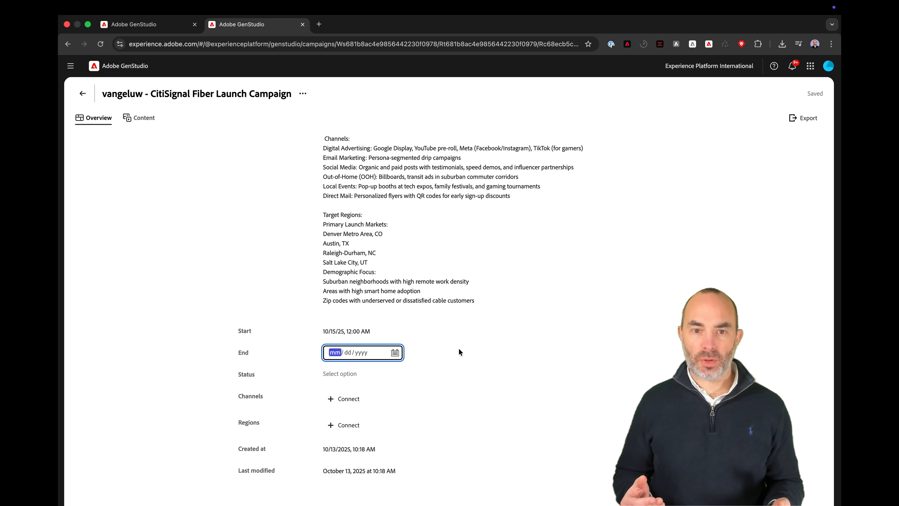
{"action": "left_click", "coordinate": [394, 351]}
{"action": "left_click", "coordinate": [455, 191]}
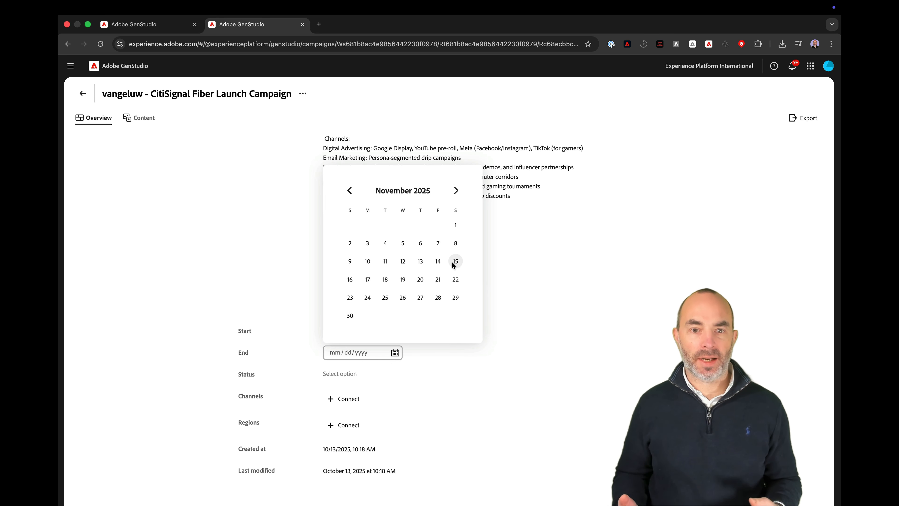
{"action": "left_click", "coordinate": [454, 261]}
{"action": "left_click", "coordinate": [521, 370]}
{"action": "left_click", "coordinate": [492, 411]}
Step: Connect the Email, Paid media, Web, Display and Meta channels to the campaign
{"action": "scroll", "coordinate": [557, 283], "scroll_direction": "down", "scroll_amount": 3}
{"action": "left_click", "coordinate": [348, 293]}
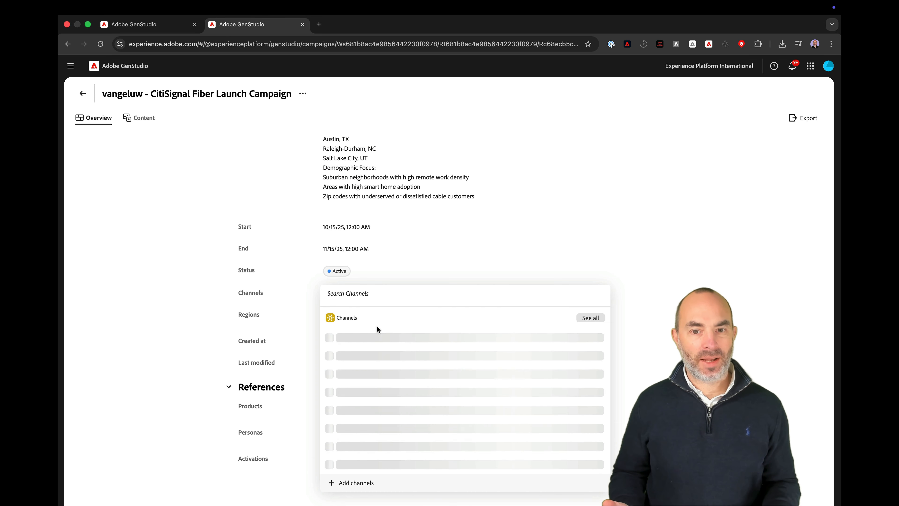
{"action": "left_click", "coordinate": [372, 338]}
{"action": "left_click", "coordinate": [372, 350]}
{"action": "left_click", "coordinate": [372, 354]}
{"action": "left_click", "coordinate": [372, 354]}
{"action": "left_click", "coordinate": [373, 354]}
{"action": "left_click", "coordinate": [676, 300]}
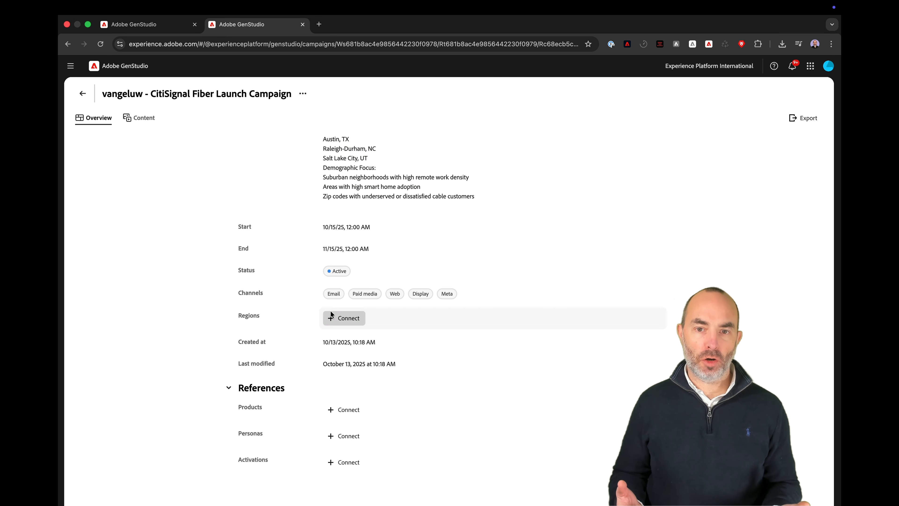
Step: Connect the AMER region to the campaign
{"action": "left_click", "coordinate": [332, 316]}
{"action": "left_click", "coordinate": [354, 171]}
{"action": "key", "text": "Escape"}
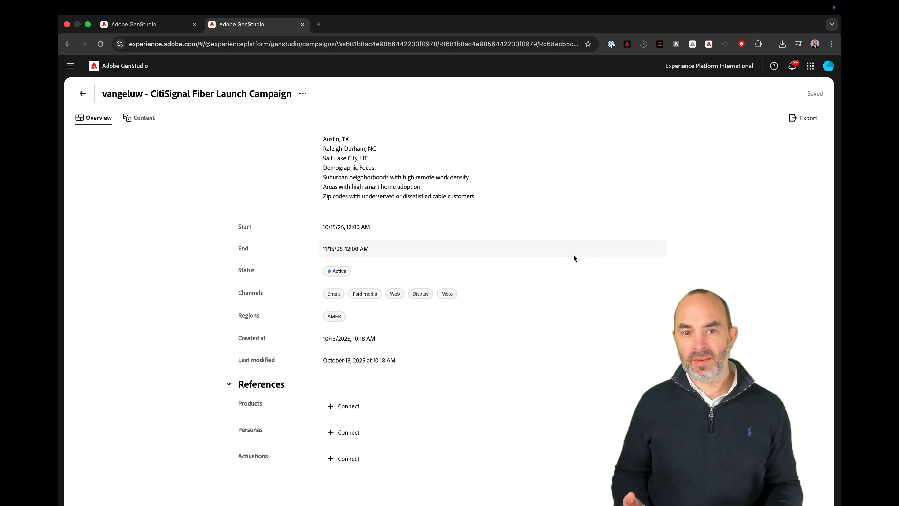
Step: Reference the CitiSignal Fiber Max product and the Smart Home Families, Online Gamers and Remote Professionals personas, and return to the campaign list
{"action": "left_click", "coordinate": [354, 404]}
{"action": "left_click", "coordinate": [425, 381]}
{"action": "key", "text": "Escape"}
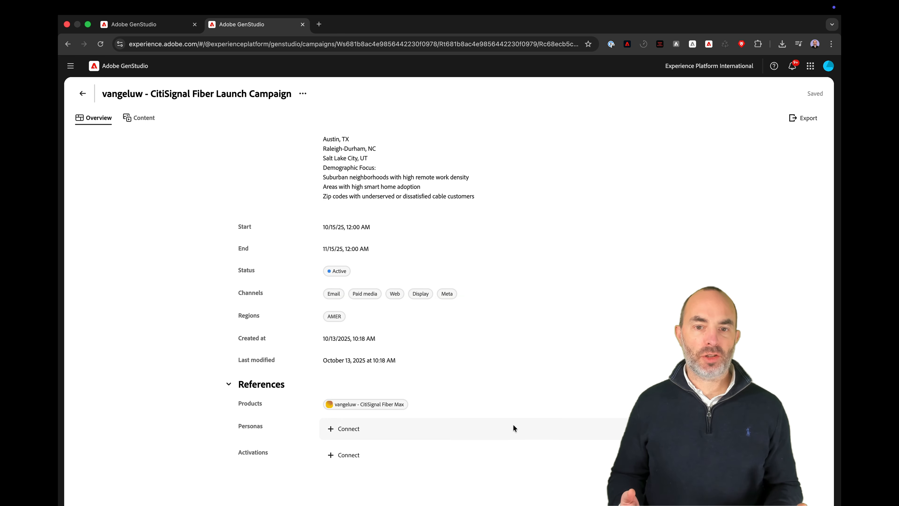
{"action": "left_click", "coordinate": [513, 427]}
{"action": "left_click", "coordinate": [499, 370]}
{"action": "left_click", "coordinate": [493, 396]}
{"action": "left_click", "coordinate": [492, 405]}
{"action": "key", "text": "Escape"}
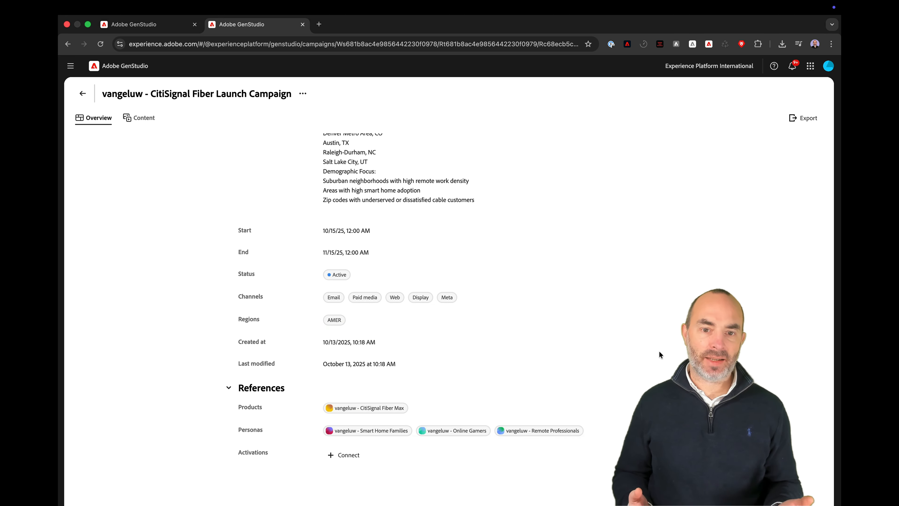
{"action": "left_click", "coordinate": [84, 93]}
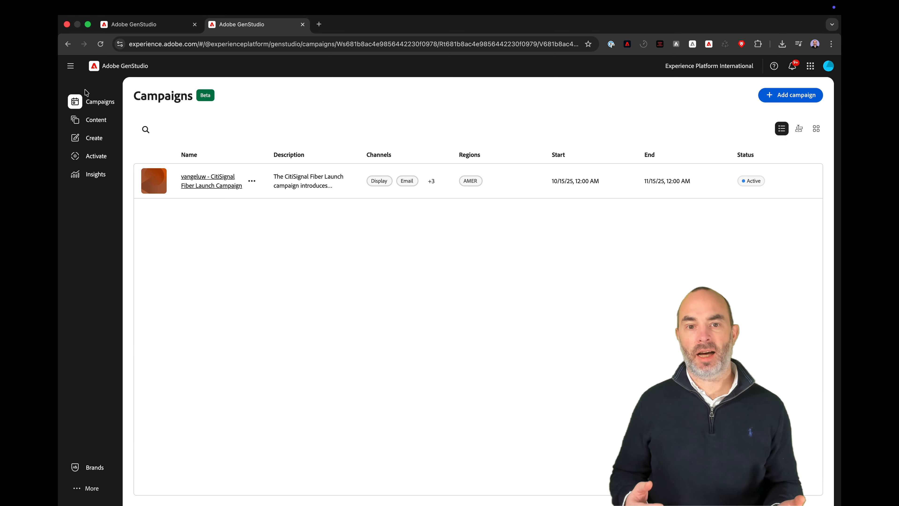
Step: Examine the data connectors in the settings, including the management page for the Meta Ads connection
{"action": "left_click", "coordinate": [86, 488]}
{"action": "left_click", "coordinate": [103, 440]}
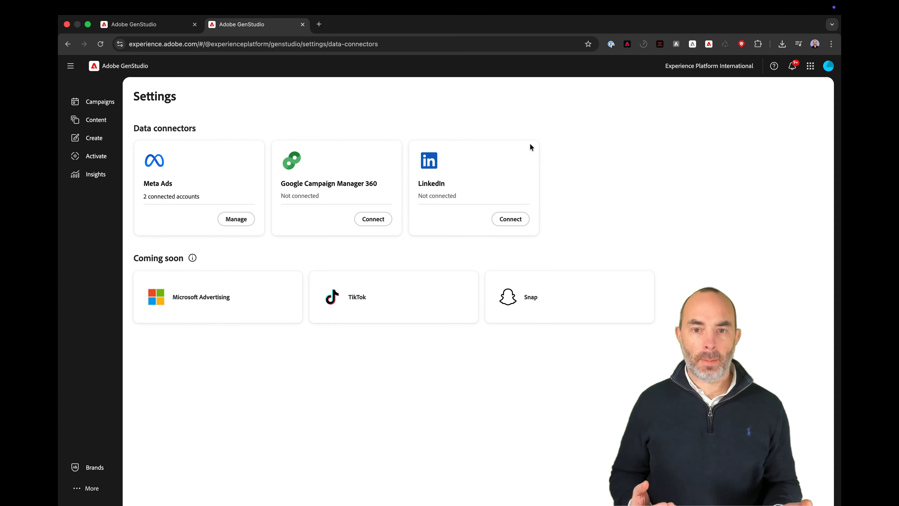
{"action": "left_click", "coordinate": [234, 219]}
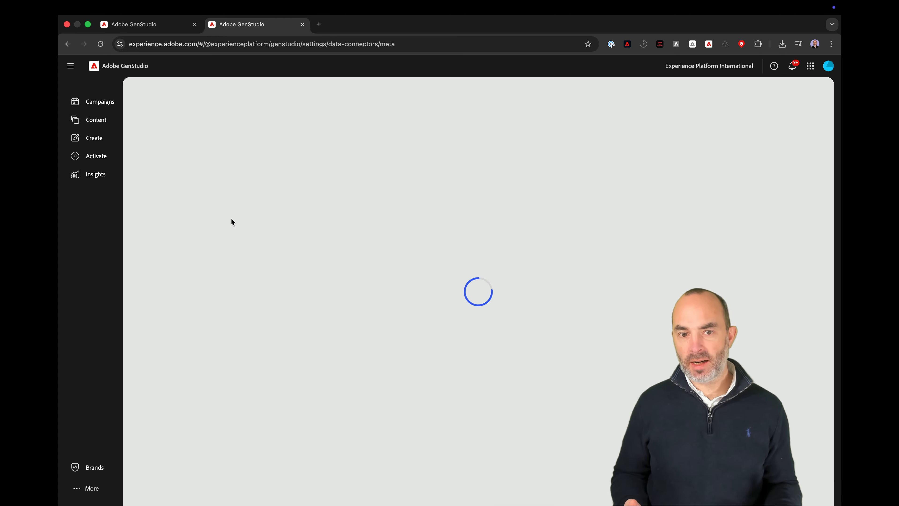
{"action": "left_click", "coordinate": [144, 99]}
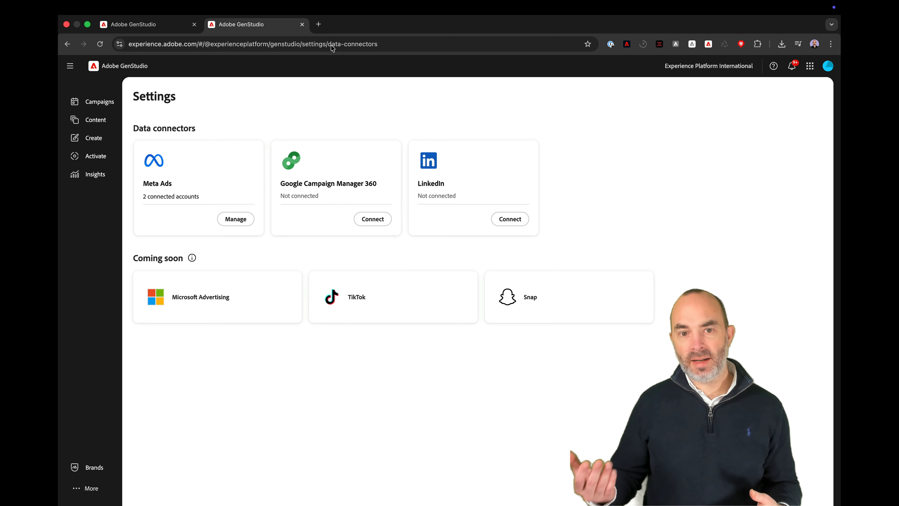
Step: Open firefly.adobe.com in a new tab and generate images from the prompt "neon rabbit running very fast through space"
{"action": "left_click", "coordinate": [319, 24]}
{"action": "type", "text": "firefly.adobe.com"}
{"action": "key", "text": "Return"}
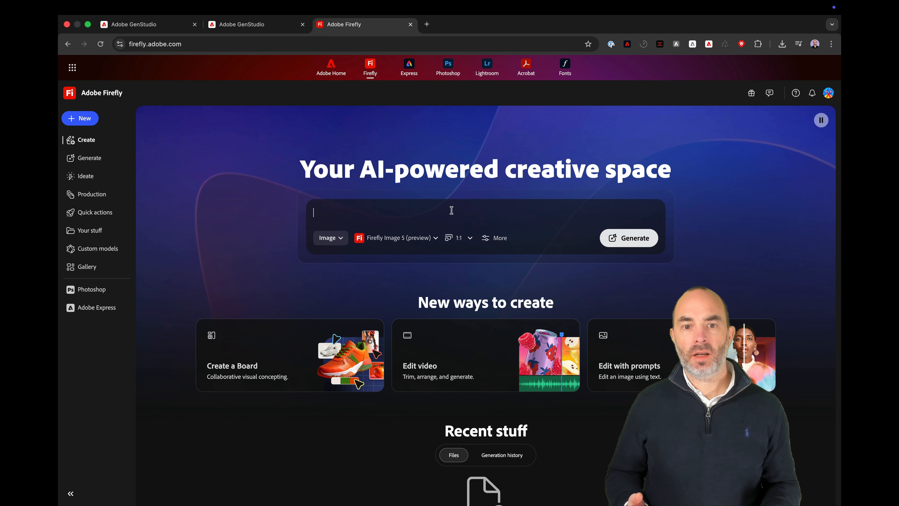
{"action": "left_click", "coordinate": [629, 237]}
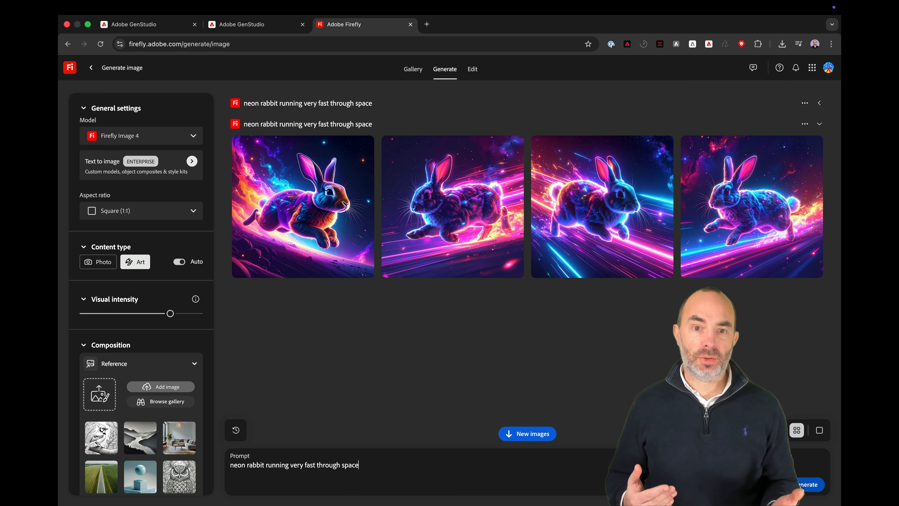
Step: Open the first generated rabbit image in Adobe Express and bring up the CitiSignal brand there
{"action": "left_click", "coordinate": [349, 270]}
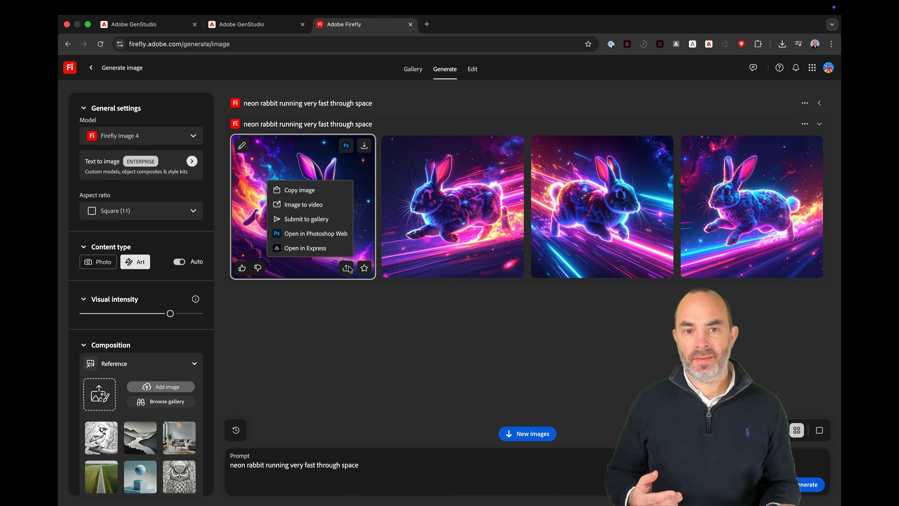
{"action": "left_click", "coordinate": [334, 248]}
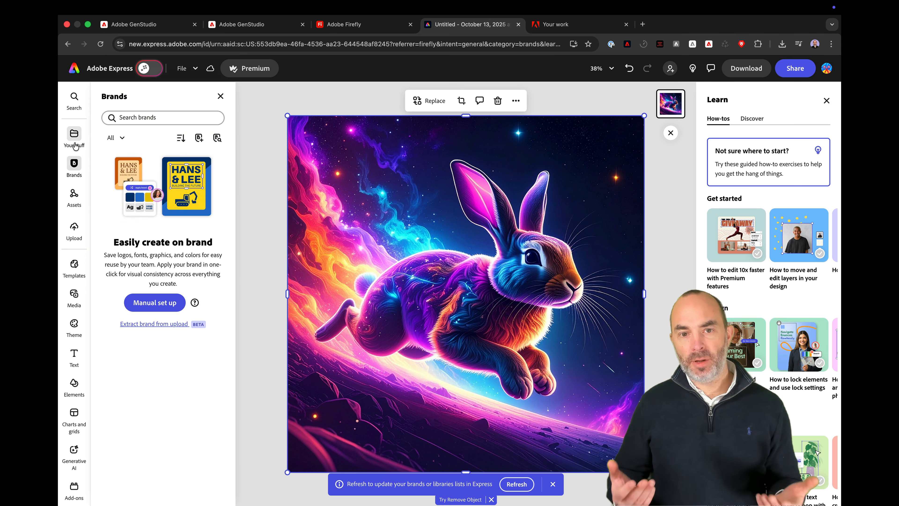
{"action": "left_click", "coordinate": [72, 145]}
{"action": "left_click", "coordinate": [70, 169]}
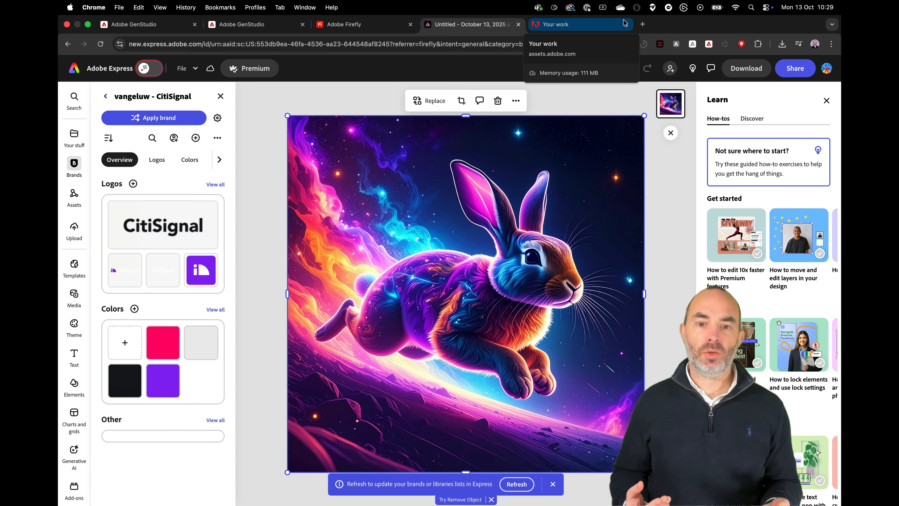
Step: Dismiss the brand refresh notice, add the white CitiSignal wordmark from the brand's logos and move it above the rabbit's back in the sky
{"action": "left_click", "coordinate": [553, 484]}
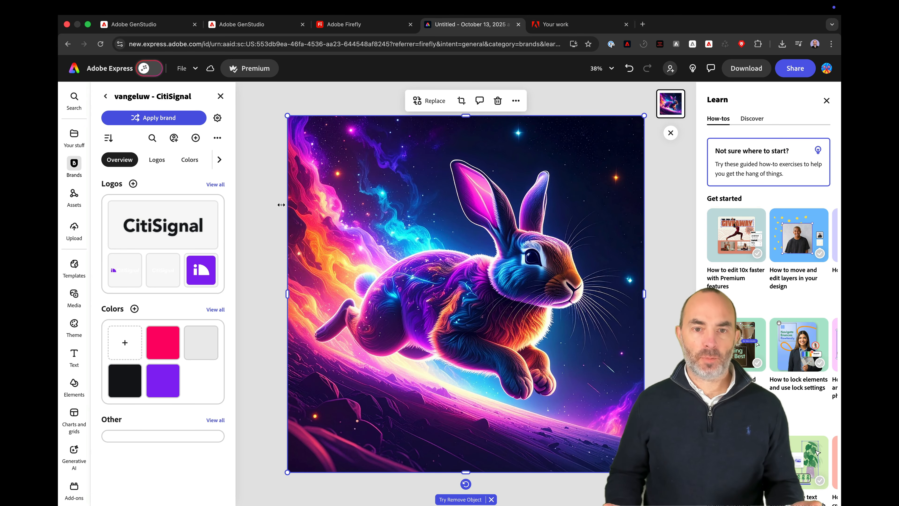
{"action": "left_click", "coordinate": [212, 184]}
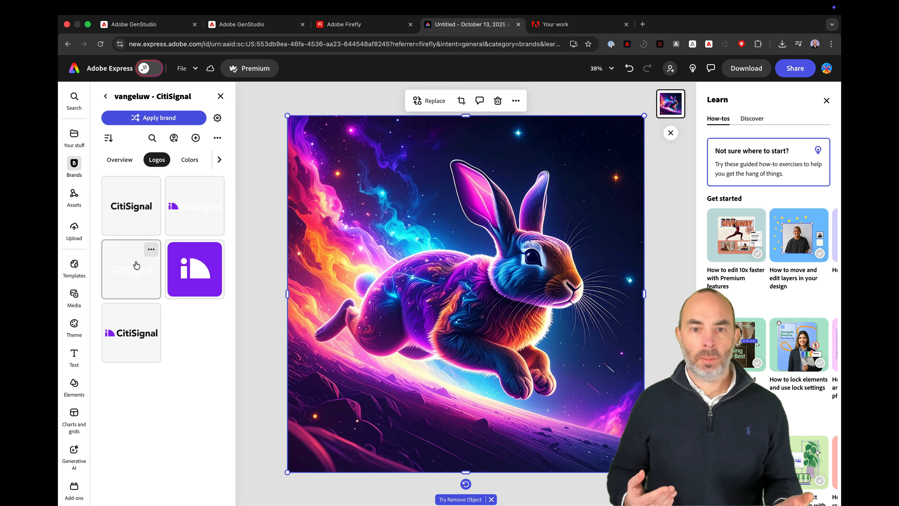
{"action": "left_click", "coordinate": [129, 268]}
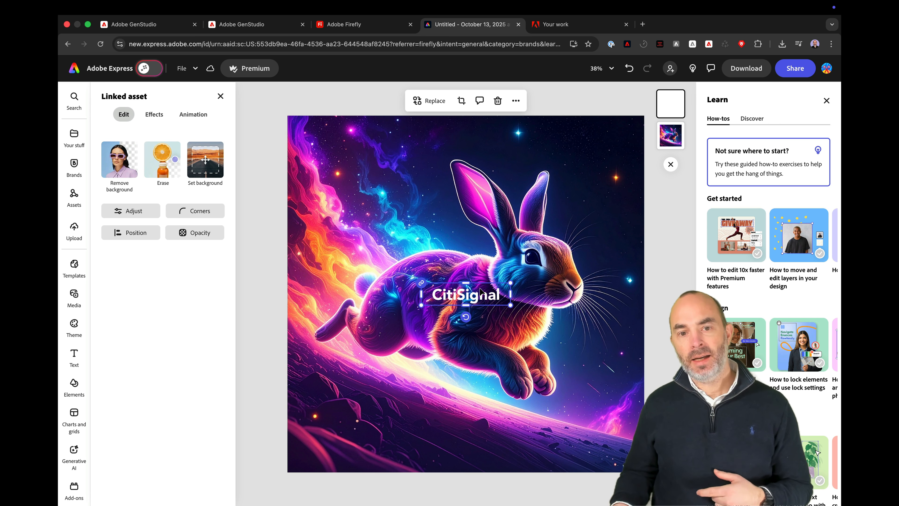
{"action": "left_click_drag", "start_coordinate": [474, 285], "coordinate": [385, 143]}
Step: Export the design to AEM Assets as a PNG with the username-prefixed name "neon rabbit" in the CitiSignal Fiber Campaign folder
{"action": "left_click", "coordinate": [794, 69]}
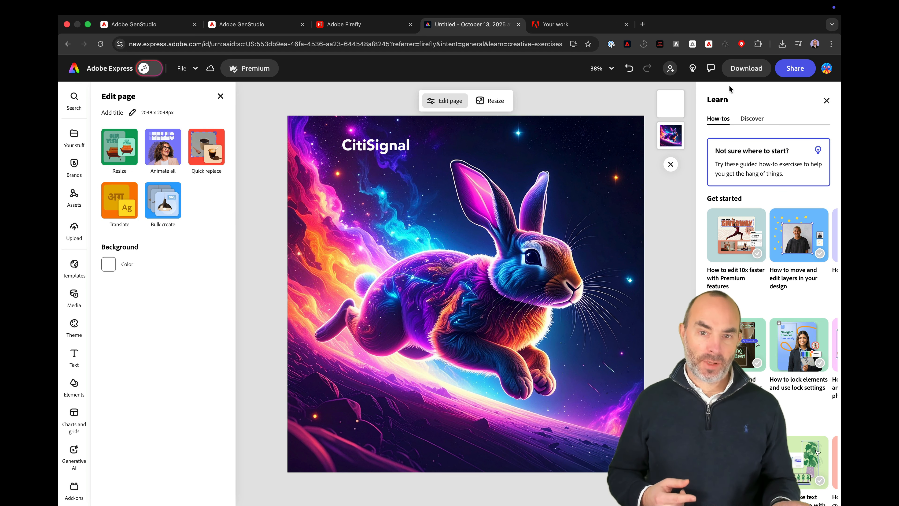
{"action": "left_click", "coordinate": [747, 296]}
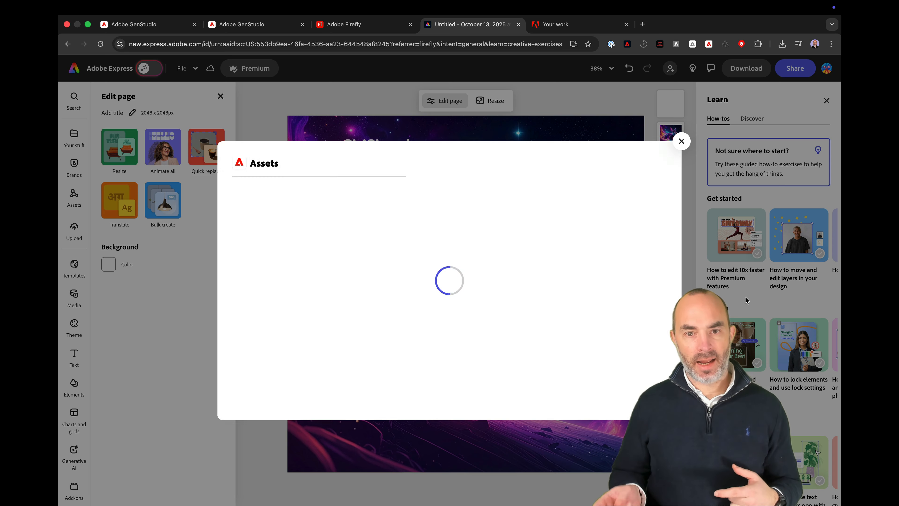
{"action": "type", "text": "vangeluw - neon rabbit"}
{"action": "left_click", "coordinate": [337, 264]}
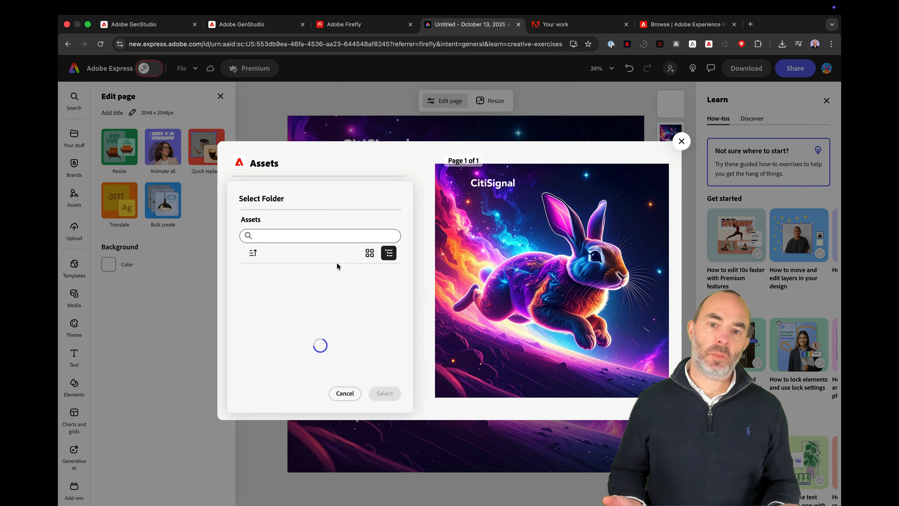
{"action": "left_click", "coordinate": [323, 291]}
{"action": "scroll", "coordinate": [317, 306], "scroll_direction": "down", "scroll_amount": 4}
{"action": "left_click", "coordinate": [260, 317]}
{"action": "left_click", "coordinate": [385, 393]}
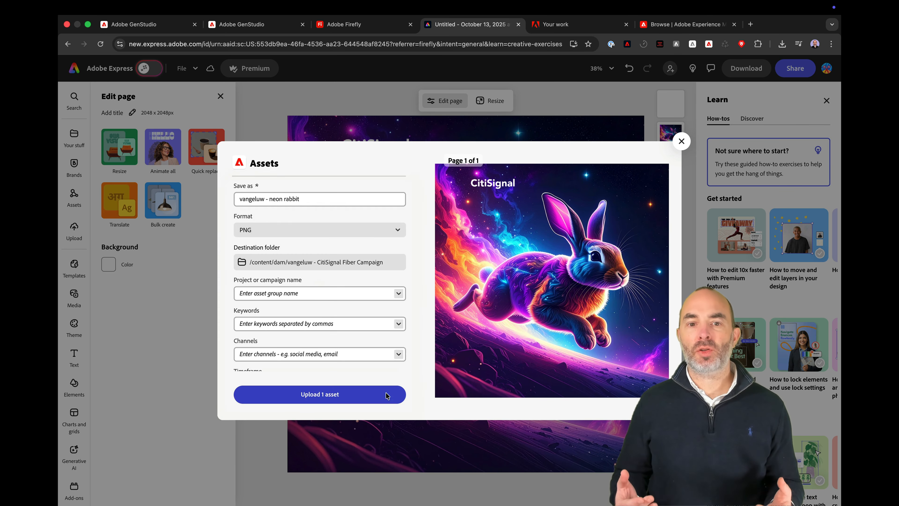
{"action": "left_click", "coordinate": [335, 395]}
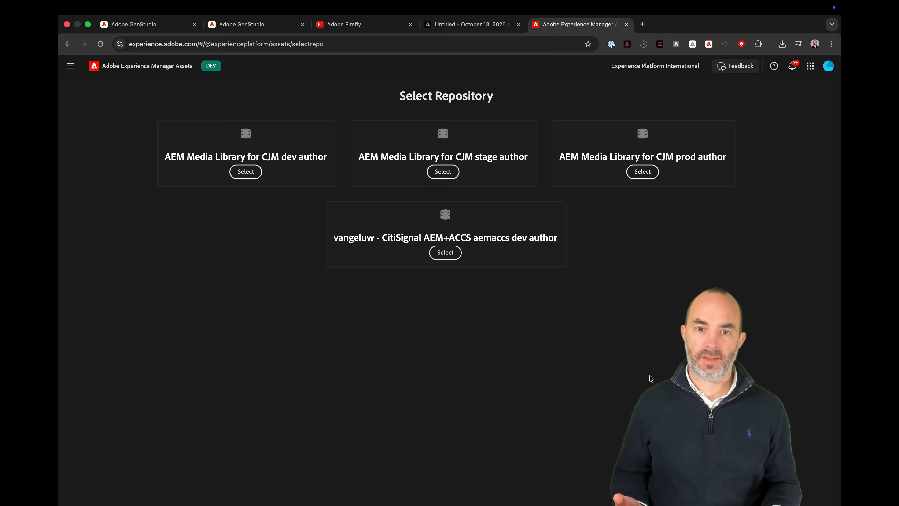
Step: Open the CitiSignal Fiber Campaign folder in the CitiSignal AEM+ACCS aemaccs dev author repository
{"action": "left_click", "coordinate": [446, 254]}
{"action": "left_click", "coordinate": [88, 202]}
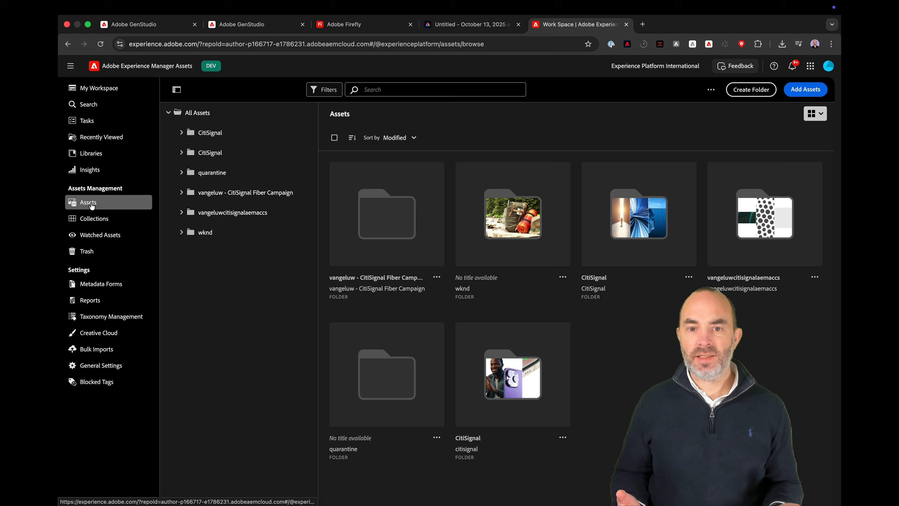
{"action": "left_click", "coordinate": [371, 225]}
Step: Open the details of the neon rabbit PNG and set its status to Approved
{"action": "left_click", "coordinate": [346, 178]}
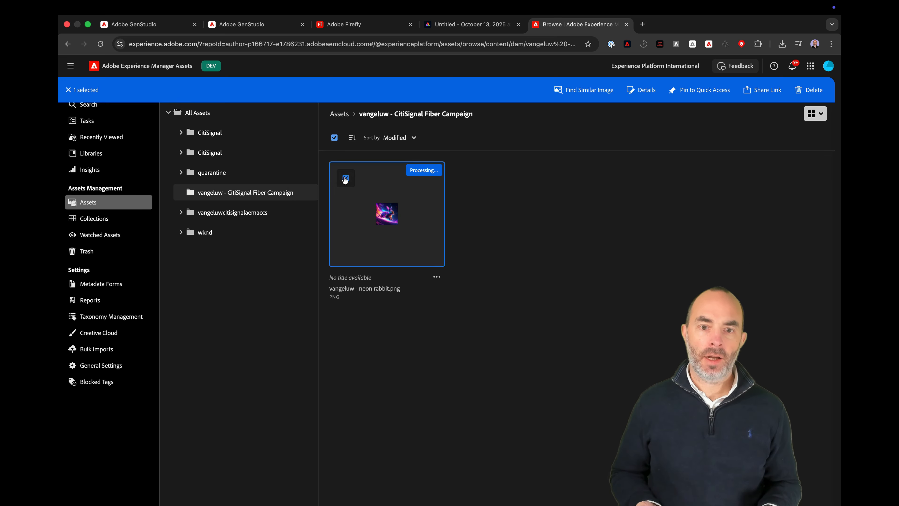
{"action": "left_click", "coordinate": [646, 89]}
{"action": "left_click", "coordinate": [743, 168]}
{"action": "left_click", "coordinate": [732, 195]}
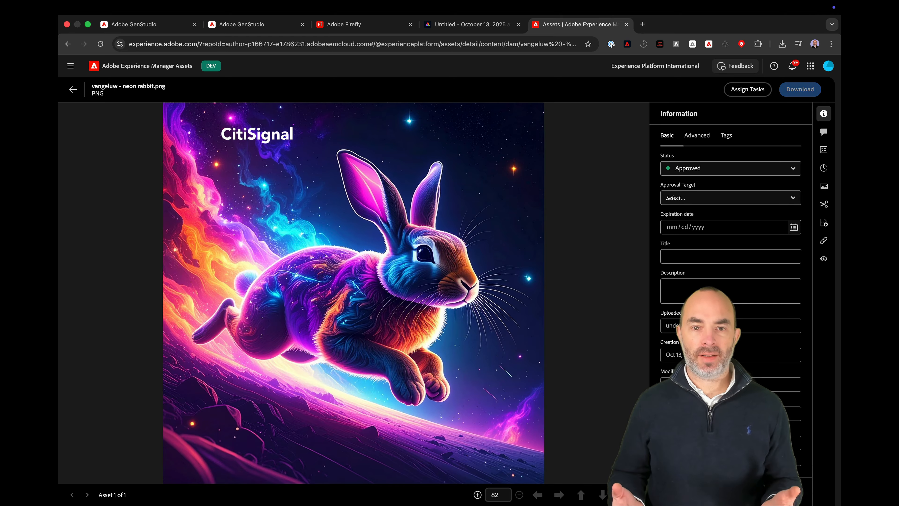
Step: Switch to GenStudio, view the content assets and start a Meta ad from the Meta Ad Fiber Max template
{"action": "left_click", "coordinate": [248, 29]}
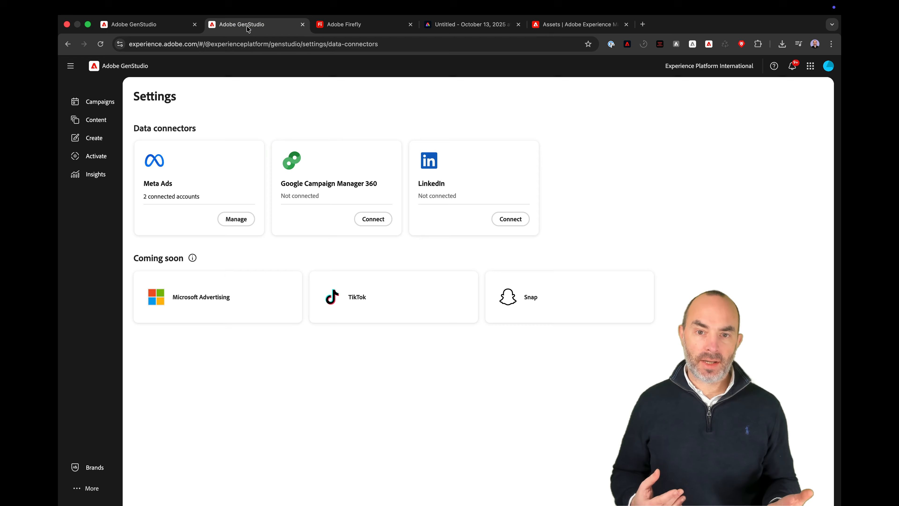
{"action": "left_click", "coordinate": [94, 120]}
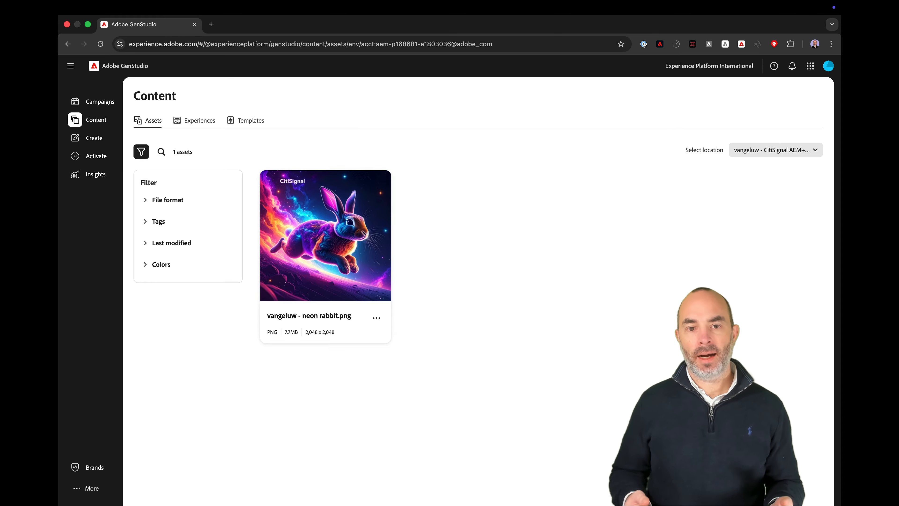
{"action": "left_click", "coordinate": [95, 141]}
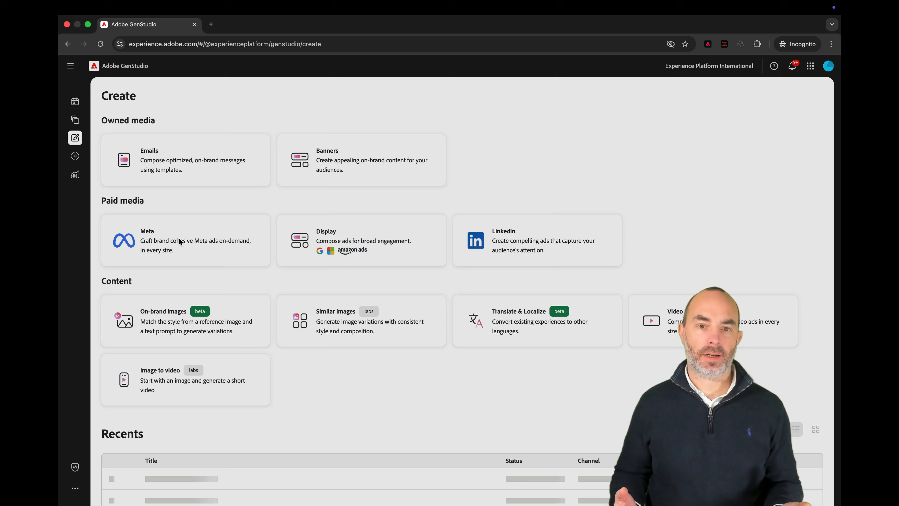
{"action": "left_click", "coordinate": [179, 238]}
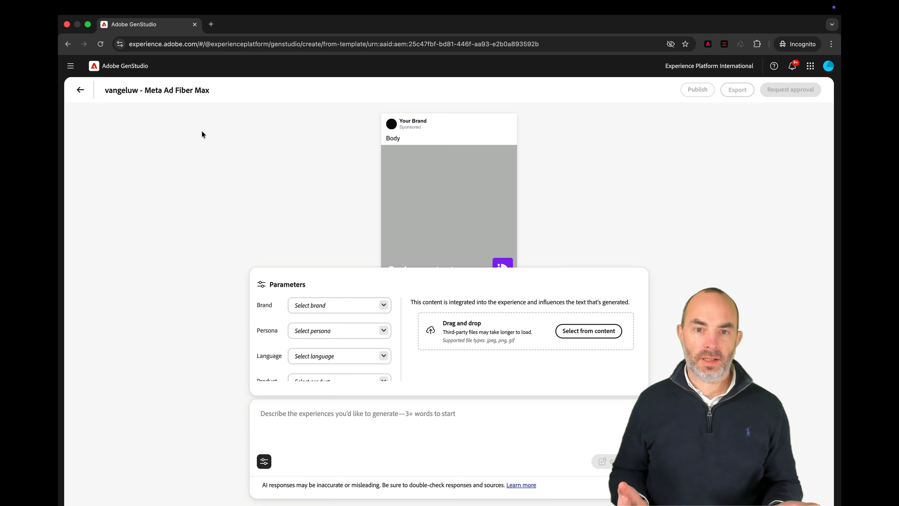
Step: Set the ad parameters to the CitiSignal brand, Smart Home Families persona, English (US) language and CitiSignal Fiber Max product
{"action": "left_click", "coordinate": [375, 304]}
{"action": "left_click", "coordinate": [354, 321]}
{"action": "left_click", "coordinate": [376, 330]}
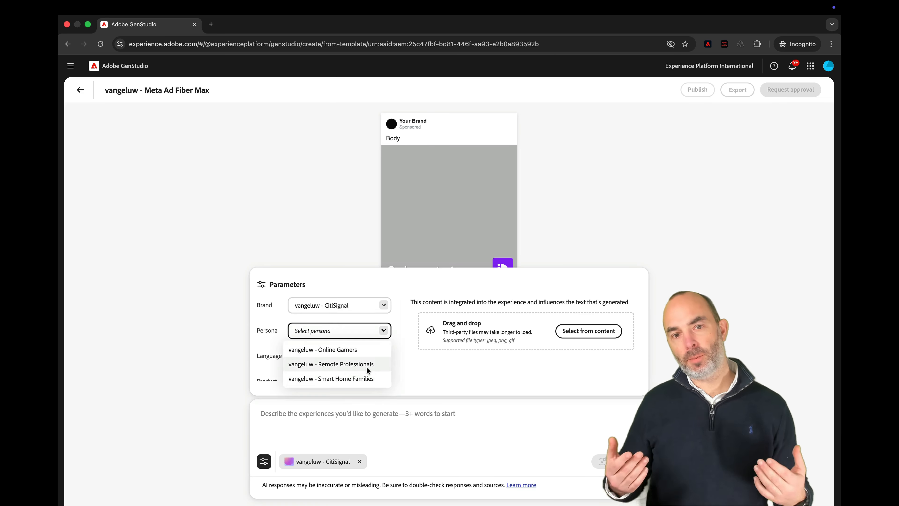
{"action": "left_click", "coordinate": [364, 376]}
{"action": "left_click", "coordinate": [383, 355]}
{"action": "left_click", "coordinate": [336, 146]}
{"action": "scroll", "coordinate": [371, 369], "scroll_direction": "down", "scroll_amount": 2}
{"action": "left_click", "coordinate": [383, 364]}
{"action": "left_click", "coordinate": [358, 384]}
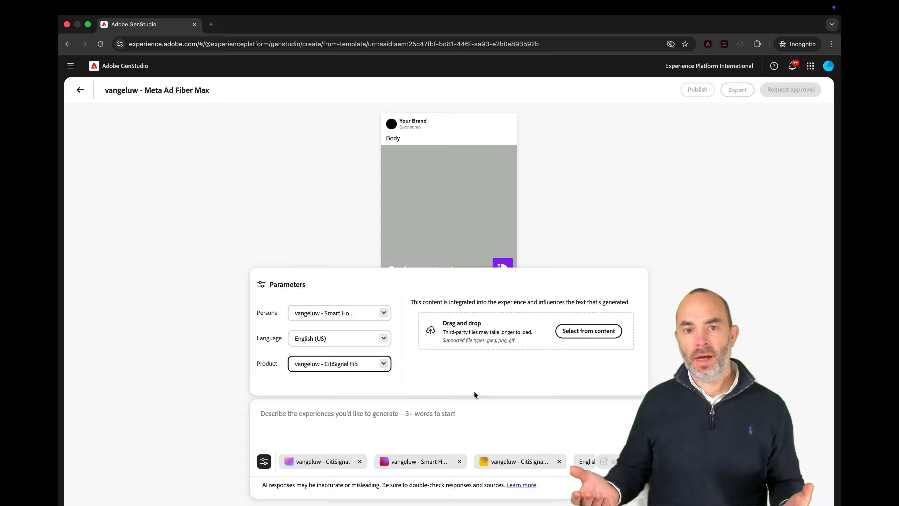
Step: Add the neon rabbit image from the content library and generate the Meta ad variants
{"action": "left_click", "coordinate": [595, 333]}
{"action": "left_click", "coordinate": [254, 153]}
{"action": "left_click", "coordinate": [773, 455]}
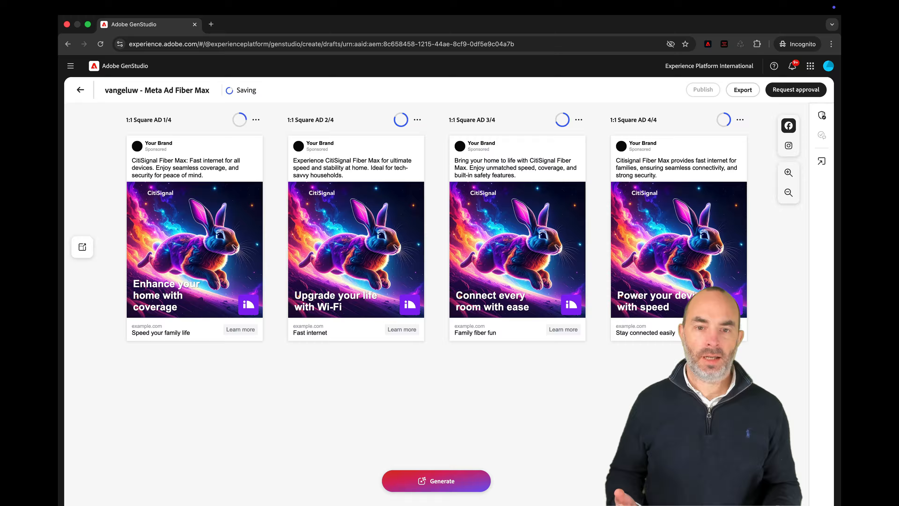
Step: Examine the content check of square ad variant 3, covering both the items needing review and the passed guidelines
{"action": "left_click", "coordinate": [559, 120]}
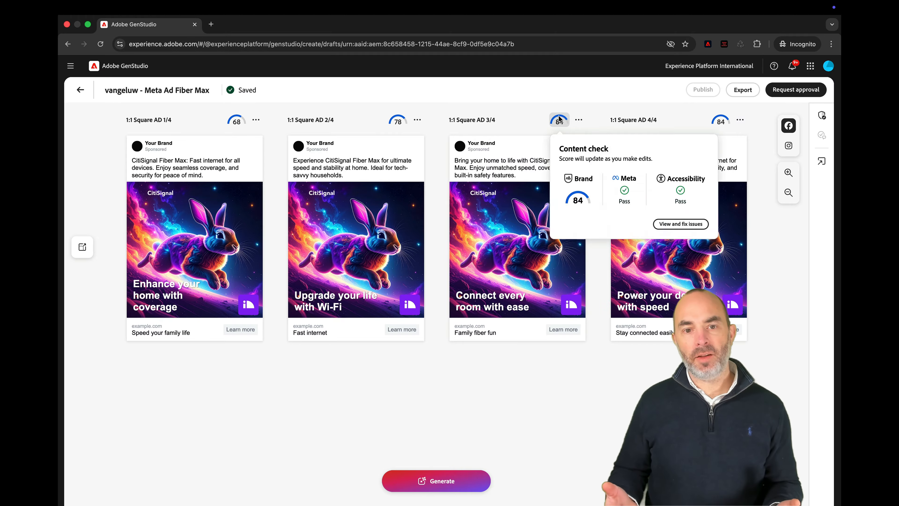
{"action": "left_click", "coordinate": [676, 223]}
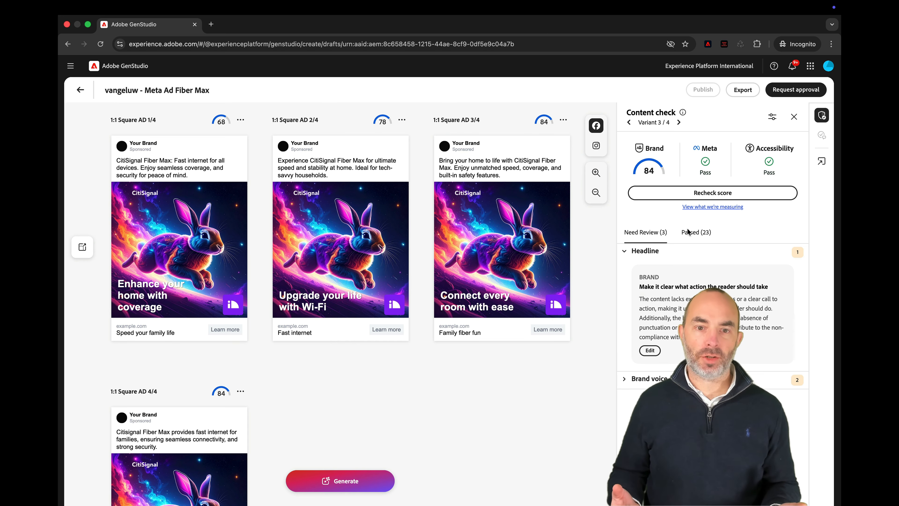
{"action": "scroll", "coordinate": [709, 396], "scroll_direction": "down", "scroll_amount": 1}
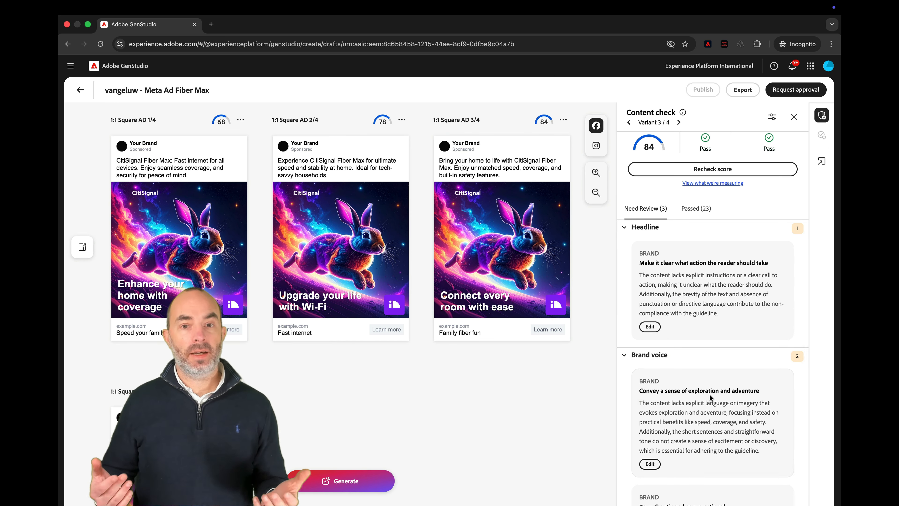
{"action": "scroll", "coordinate": [740, 354], "scroll_direction": "down", "scroll_amount": 5}
{"action": "scroll", "coordinate": [708, 283], "scroll_direction": "up", "scroll_amount": 8}
{"action": "left_click", "coordinate": [696, 232]}
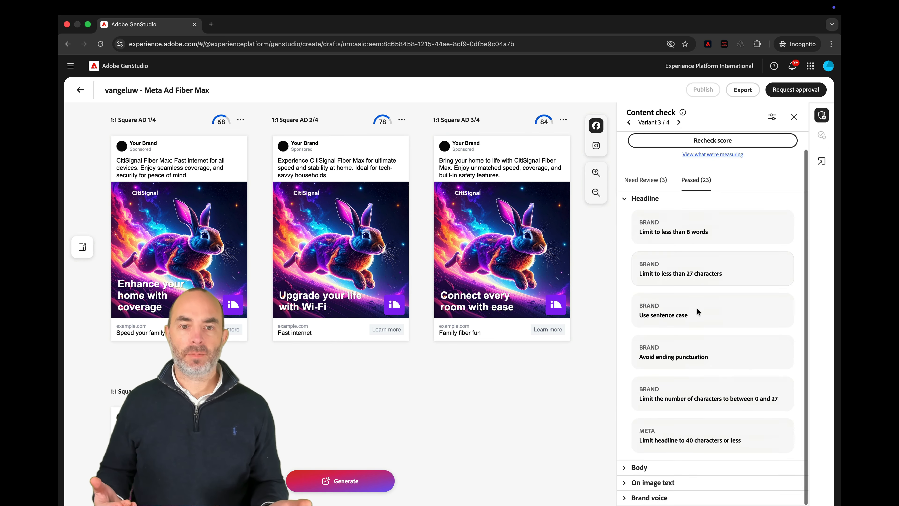
{"action": "left_click", "coordinate": [794, 117]}
Step: Request approval of the ads in the CitiSignal Fiber Launch Workfront project, using an approval template for the approvers
{"action": "left_click", "coordinate": [795, 90]}
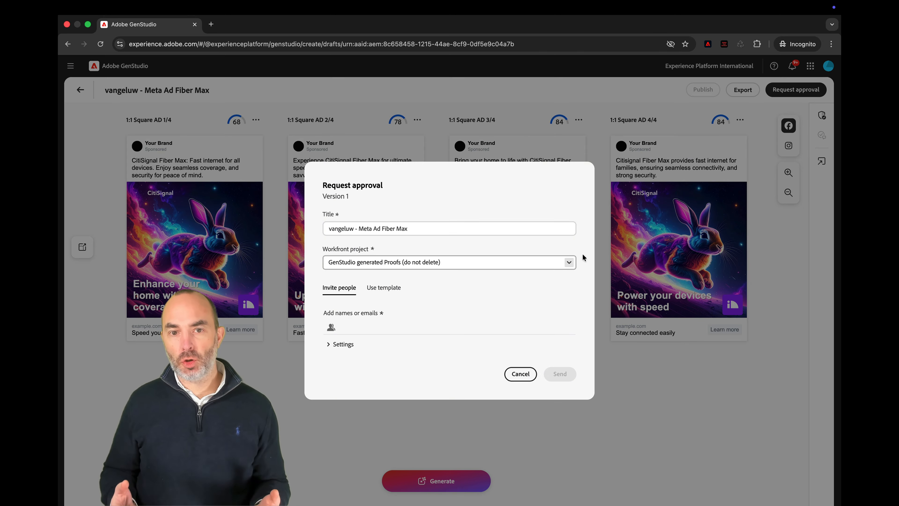
{"action": "left_click", "coordinate": [569, 262]}
{"action": "type", "text": "vangeluw"}
{"action": "left_click", "coordinate": [506, 282]}
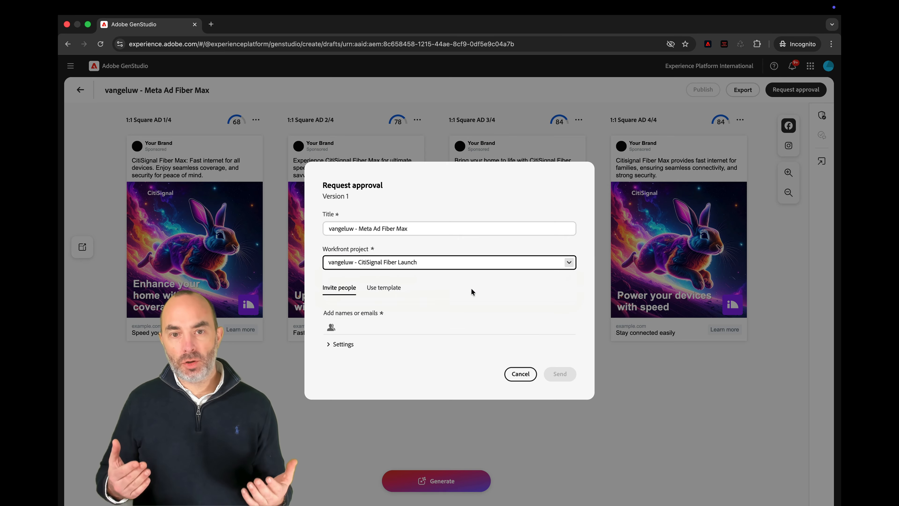
{"action": "left_click", "coordinate": [383, 287]}
{"action": "left_click", "coordinate": [568, 327]}
{"action": "left_click", "coordinate": [543, 357]}
{"action": "left_click", "coordinate": [563, 378]}
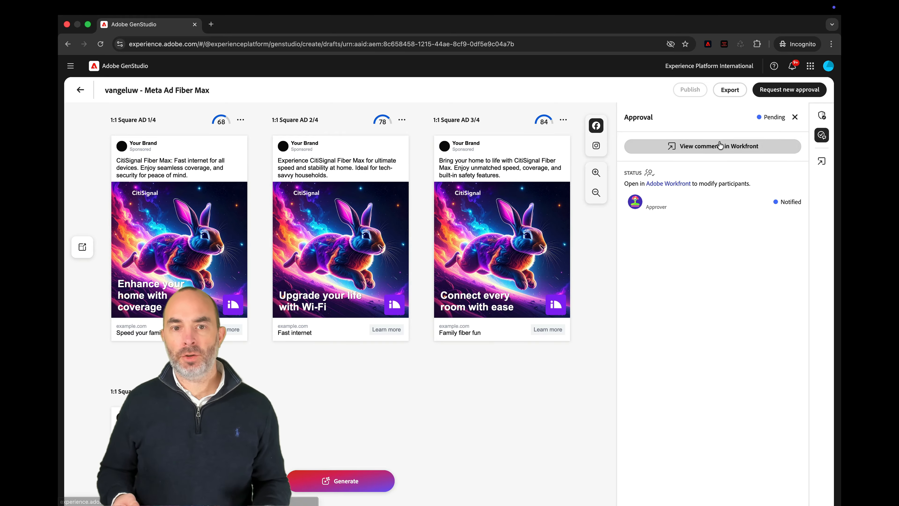
Step: Open the Meta Ad Fiber Max proof in Workfront and submit the decision Approved
{"action": "left_click", "coordinate": [718, 146]}
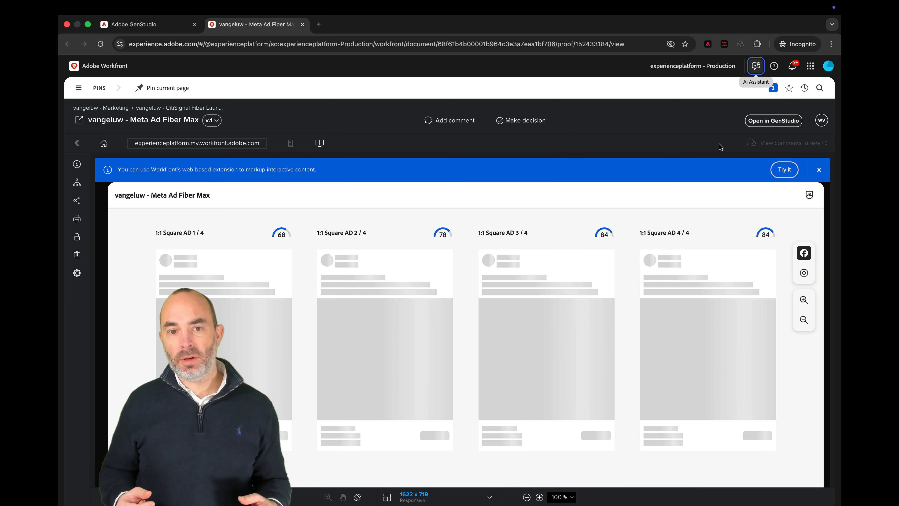
{"action": "scroll", "coordinate": [517, 294], "scroll_direction": "down", "scroll_amount": 2}
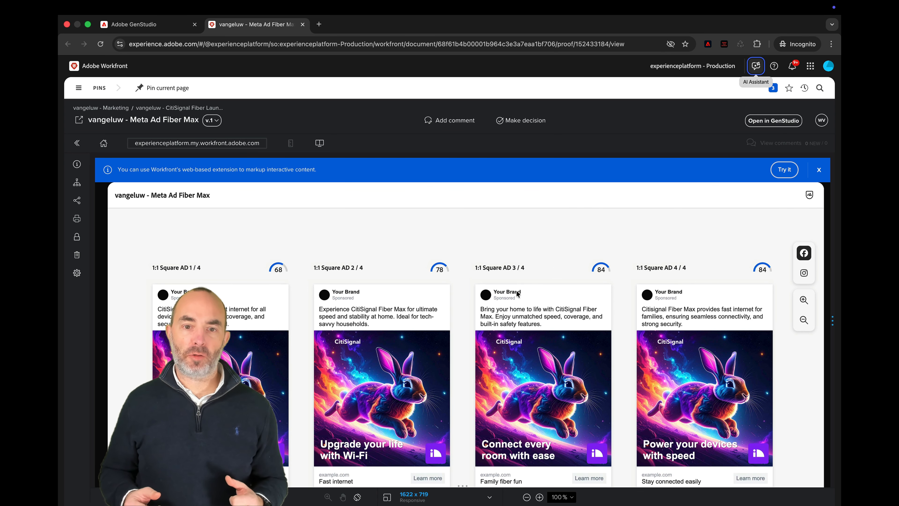
{"action": "left_click", "coordinate": [531, 124]}
{"action": "left_click", "coordinate": [351, 293]}
{"action": "left_click", "coordinate": [347, 352]}
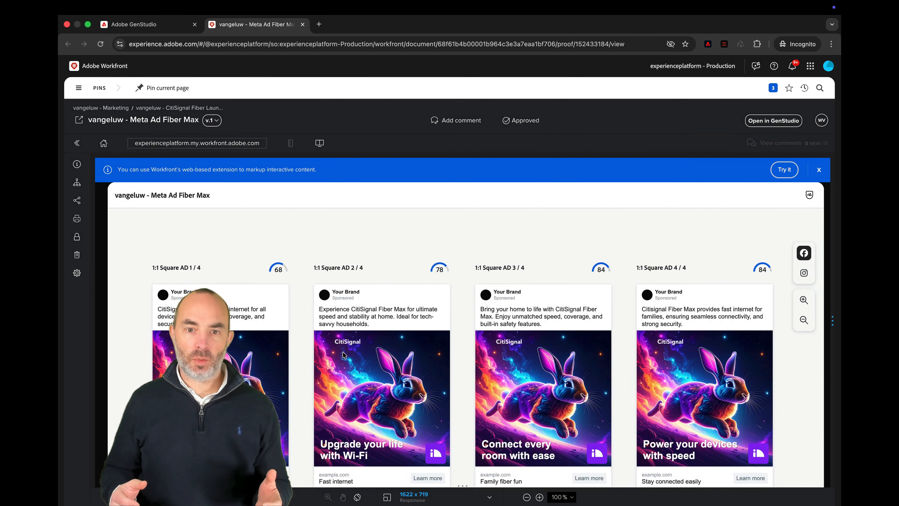
Step: Return to GenStudio and publish the approved ads to Content under the CitiSignal Fiber Launch Campaign
{"action": "left_click", "coordinate": [146, 26]}
{"action": "left_click", "coordinate": [523, 342]}
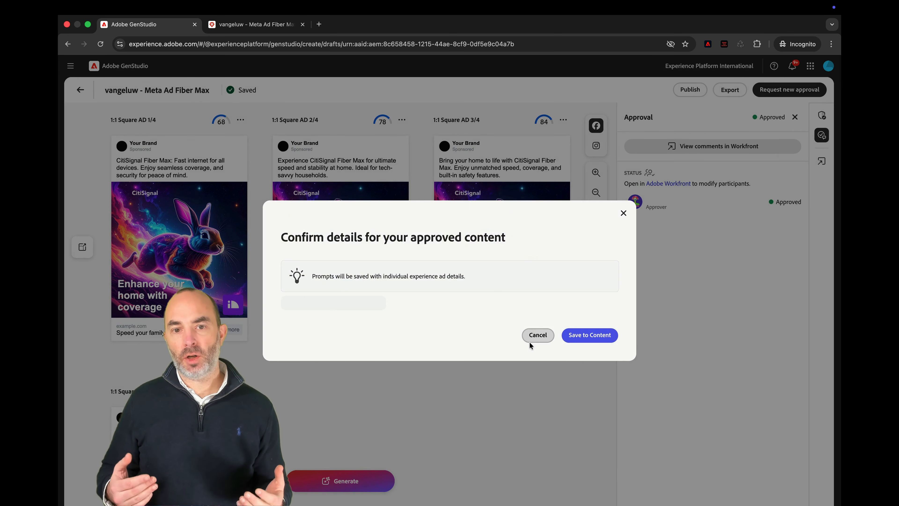
{"action": "type", "text": "vange"}
{"action": "left_click", "coordinate": [684, 275]}
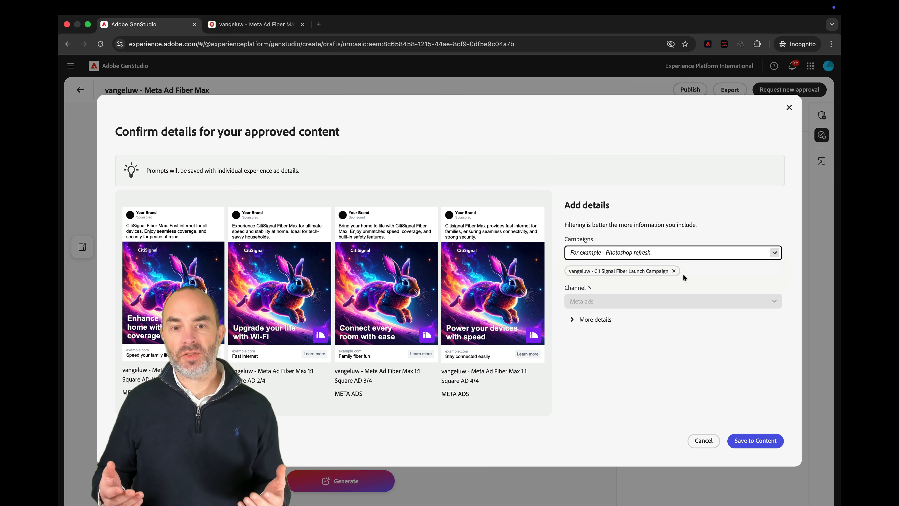
{"action": "left_click", "coordinate": [754, 441]}
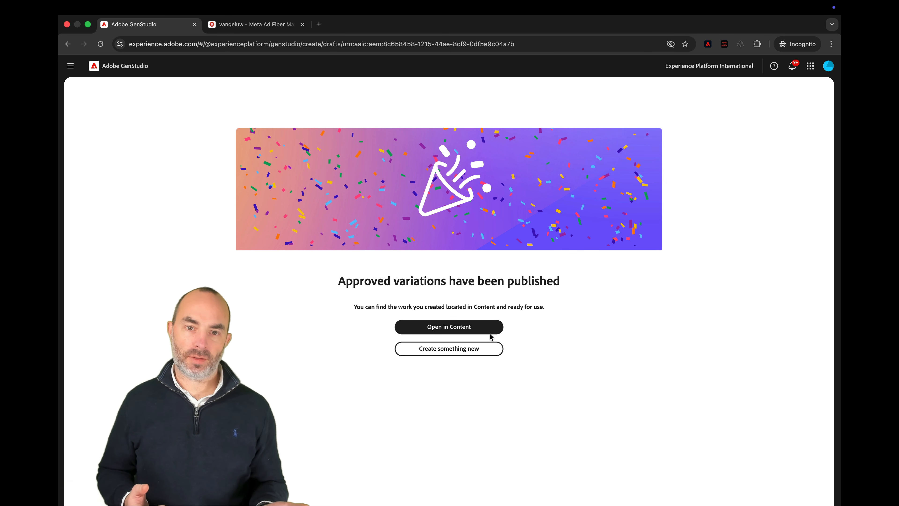
Step: Open the published ads in Content and start a Meta activation for square ad 3/4
{"action": "left_click", "coordinate": [490, 332]}
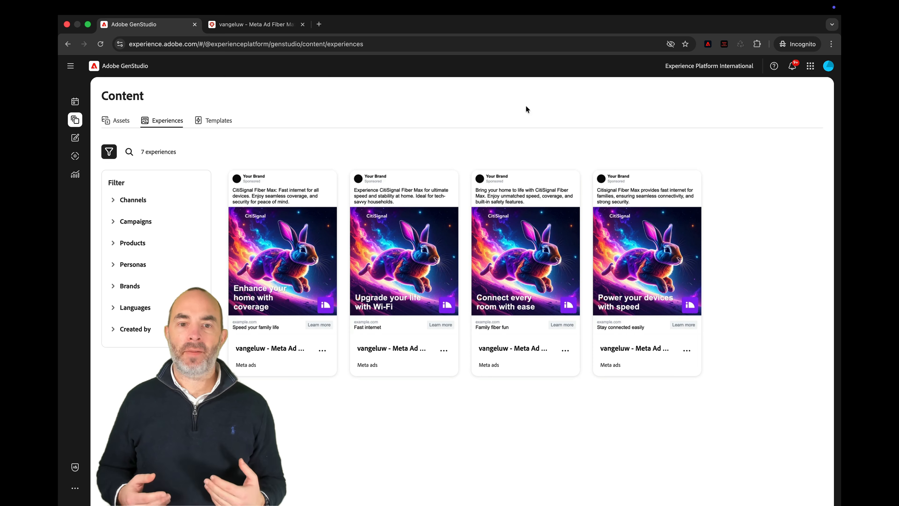
{"action": "left_click", "coordinate": [484, 184]}
{"action": "left_click", "coordinate": [695, 96]}
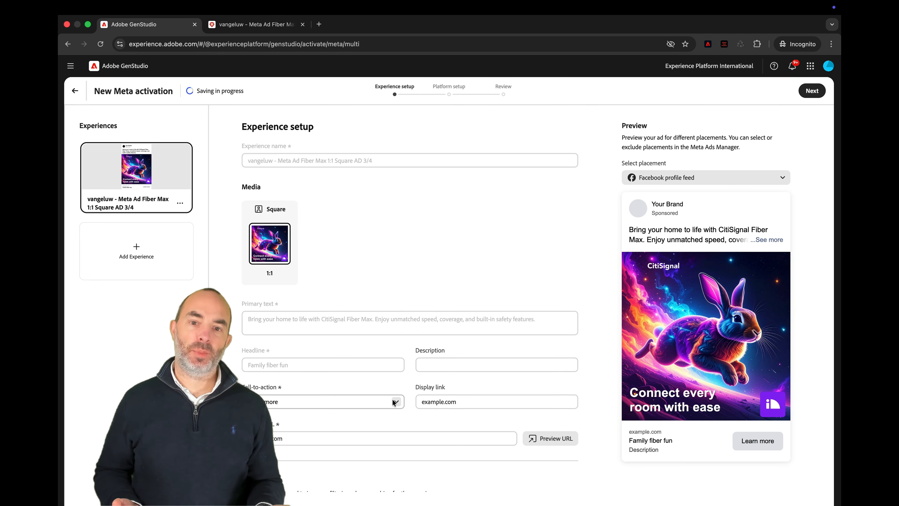
Step: Review the experience setup of the Meta activation, including the call-to-action options, and continue to the platform setup
{"action": "left_click", "coordinate": [388, 397]}
{"action": "scroll", "coordinate": [374, 296], "scroll_direction": "down", "scroll_amount": 5}
{"action": "scroll", "coordinate": [374, 297], "scroll_direction": "up", "scroll_amount": 5}
{"action": "left_click", "coordinate": [465, 259]}
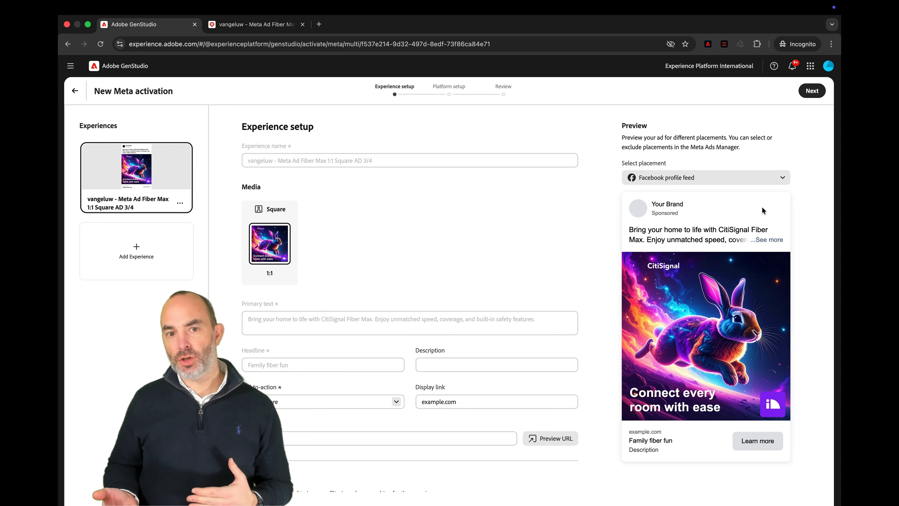
{"action": "left_click", "coordinate": [814, 93]}
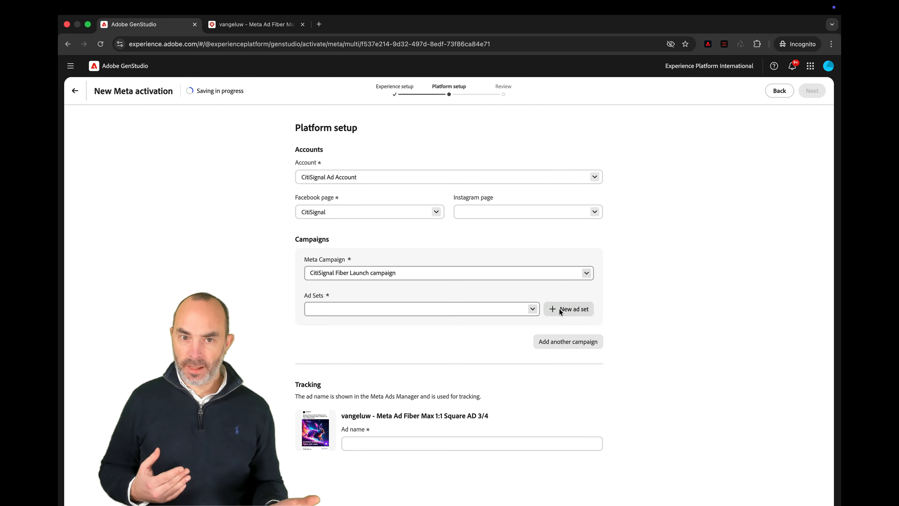
Step: Assign the activation to the CitiSignal Fiber Launch Ad Set and name the ad with the user prefix followed by Fiber Max Ad
{"action": "left_click", "coordinate": [533, 308]}
{"action": "left_click", "coordinate": [510, 322]}
{"action": "left_click", "coordinate": [725, 287]}
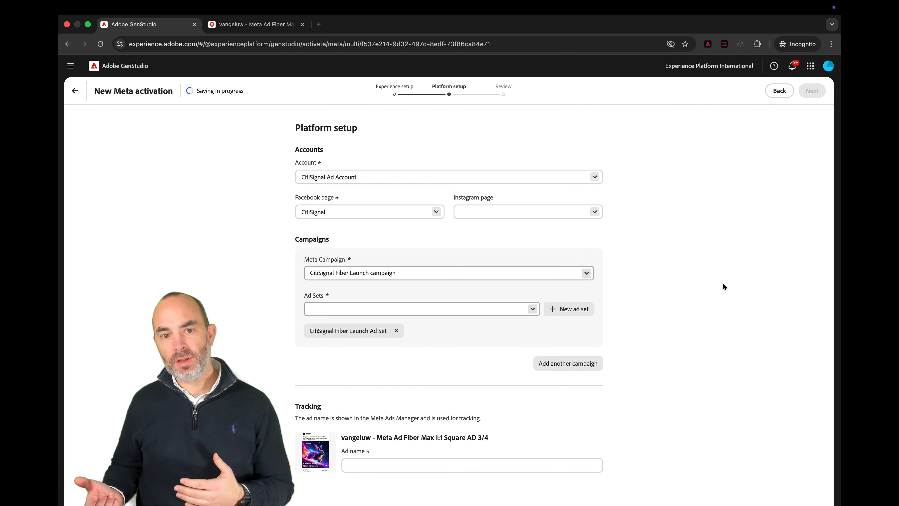
{"action": "type", "text": "vangeluwe Fiber M"}
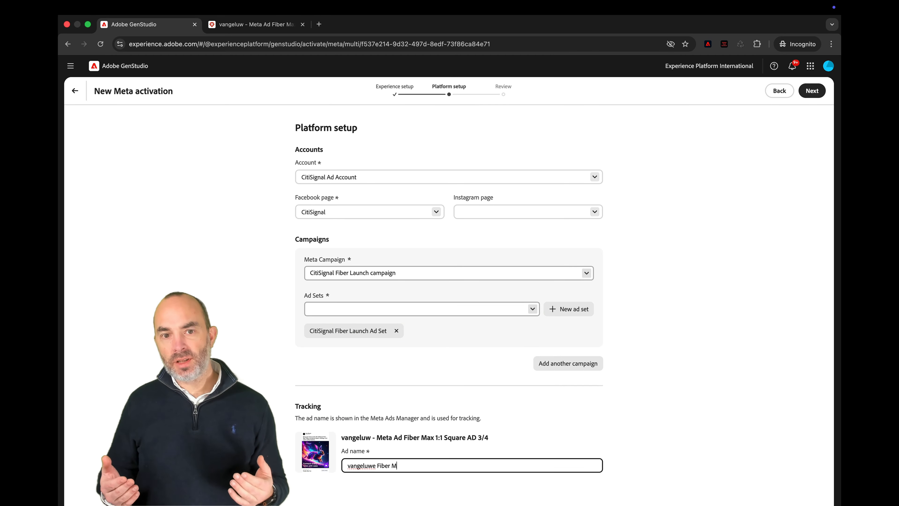
Step: Continue to the review and publish the ad to Meta
{"action": "left_click", "coordinate": [808, 95]}
{"action": "left_click", "coordinate": [808, 92]}
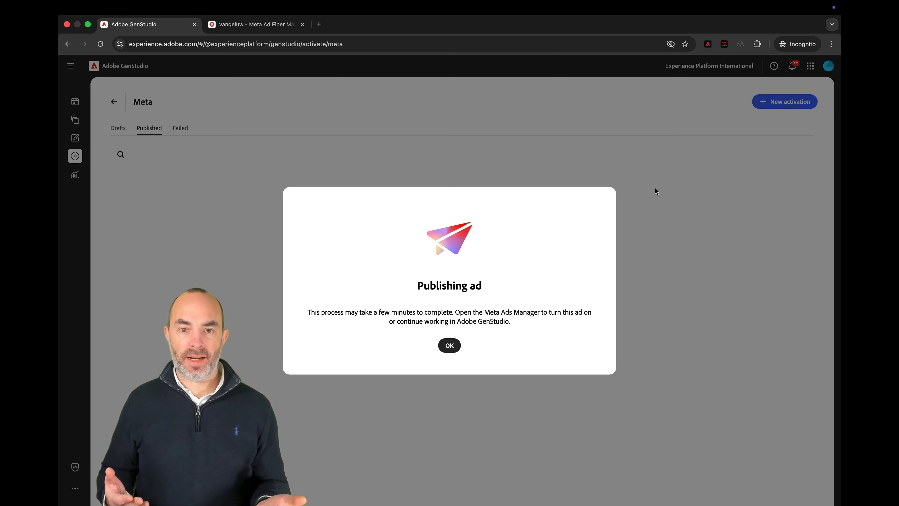
{"action": "left_click", "coordinate": [450, 346]}
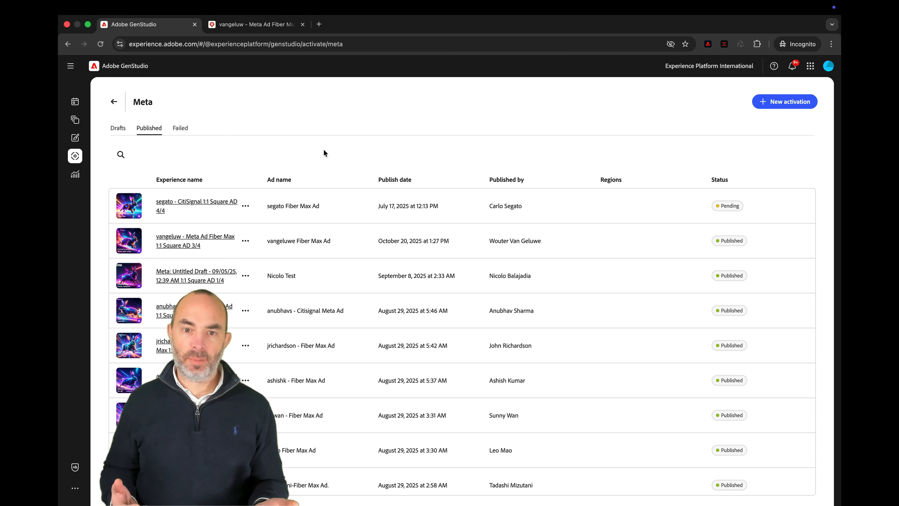
Step: Examine the details of the published Fiber Max square ad 3/4 and open it in Meta Ads Manager, allowing cookies and logging in with Facebook
{"action": "left_click", "coordinate": [189, 239]}
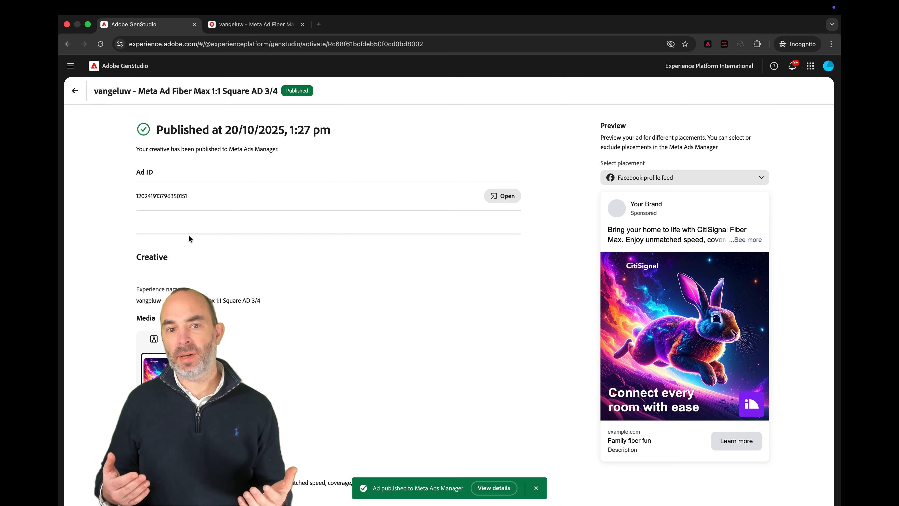
{"action": "scroll", "coordinate": [308, 262], "scroll_direction": "down", "scroll_amount": 5}
{"action": "scroll", "coordinate": [307, 262], "scroll_direction": "up", "scroll_amount": 5}
{"action": "left_click", "coordinate": [502, 196]}
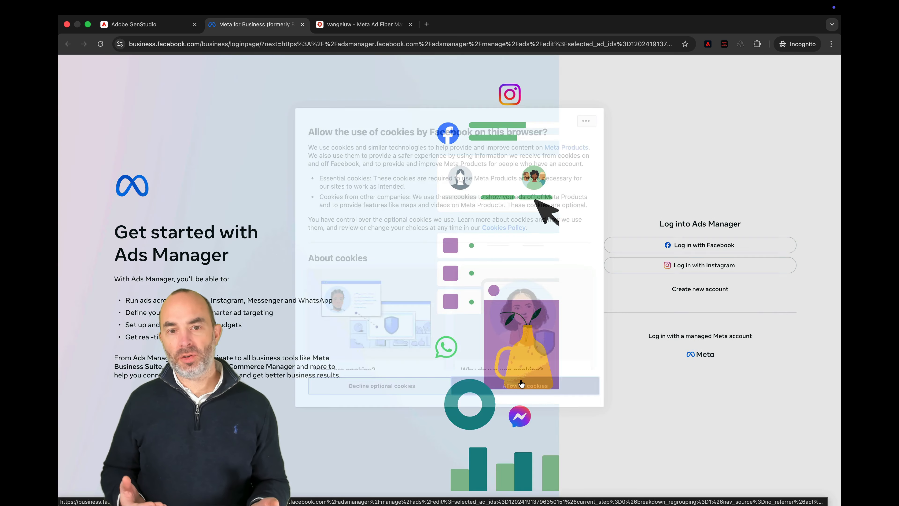
{"action": "left_click", "coordinate": [522, 383]}
{"action": "left_click", "coordinate": [684, 245]}
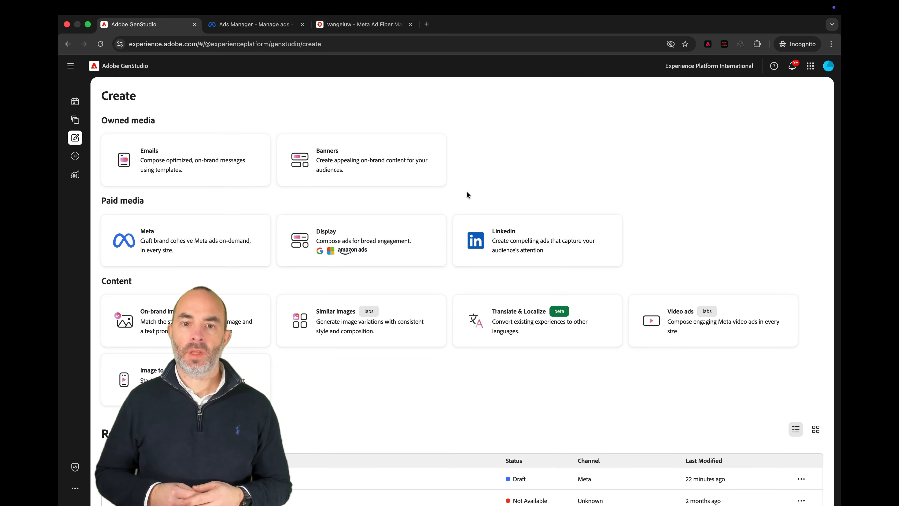
Step: Create an email experience from the CitiSignal email template and name it with the user prefix and Email Online Gamers Fiber Max
{"action": "left_click", "coordinate": [155, 154]}
{"action": "left_click", "coordinate": [302, 181]}
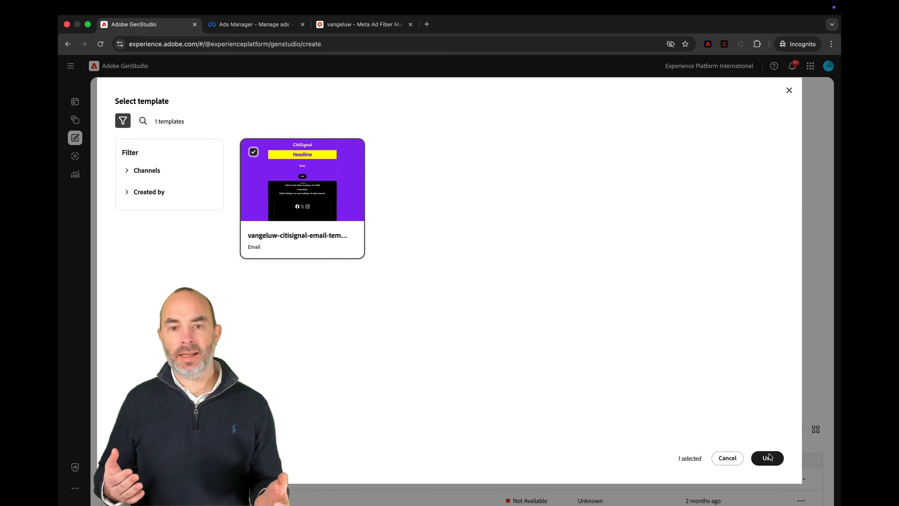
{"action": "left_click", "coordinate": [767, 458]}
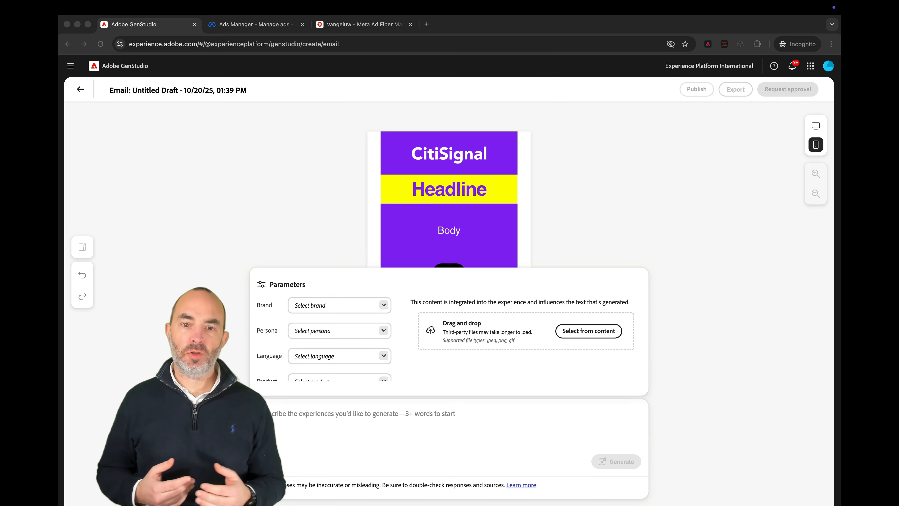
{"action": "left_click", "coordinate": [198, 90]}
{"action": "type", "text": "vangeluw - Email Online Gamers Fiber Max"}
{"action": "left_click", "coordinate": [198, 138]}
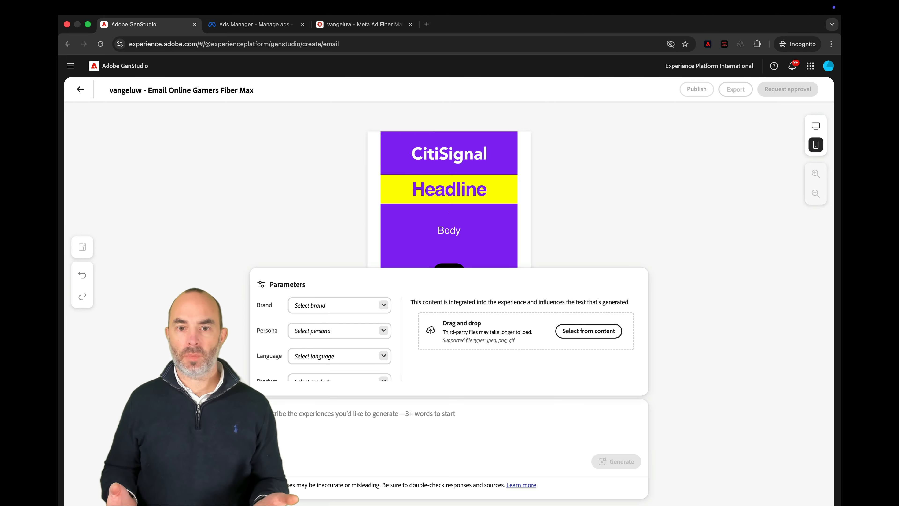
Step: Set the email's parameters to the CitiSignal brand, Online Gamers persona, English (US) language and the CitiSignal product
{"action": "left_click", "coordinate": [384, 305]}
{"action": "left_click", "coordinate": [367, 325]}
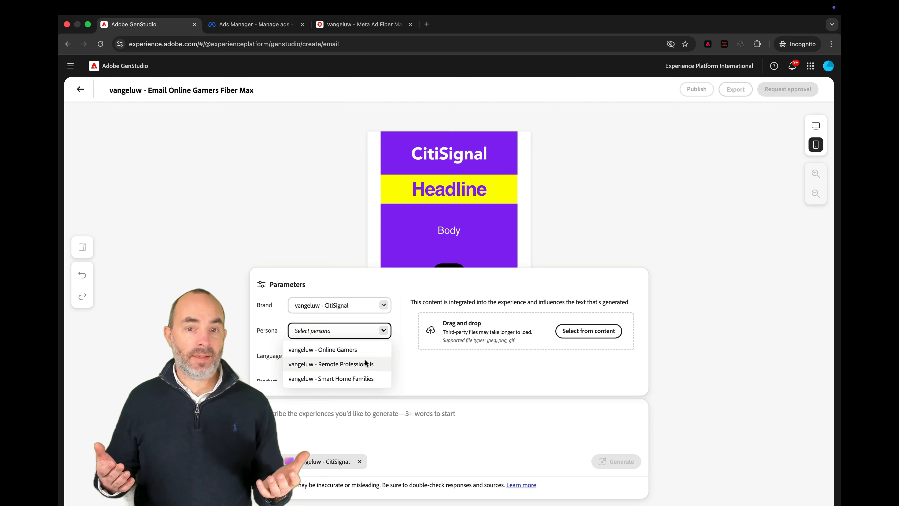
{"action": "left_click", "coordinate": [364, 349]}
{"action": "left_click", "coordinate": [339, 356]}
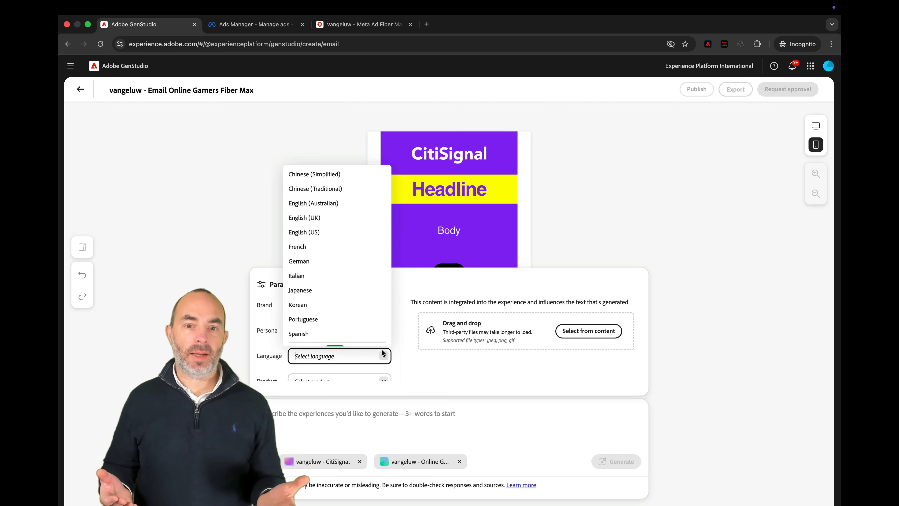
{"action": "left_click", "coordinate": [341, 233]}
{"action": "left_click", "coordinate": [368, 379]}
{"action": "left_click", "coordinate": [365, 381]}
Step: Add the CitiSignal rabbit image from Content to the email parameters
{"action": "left_click", "coordinate": [588, 330]}
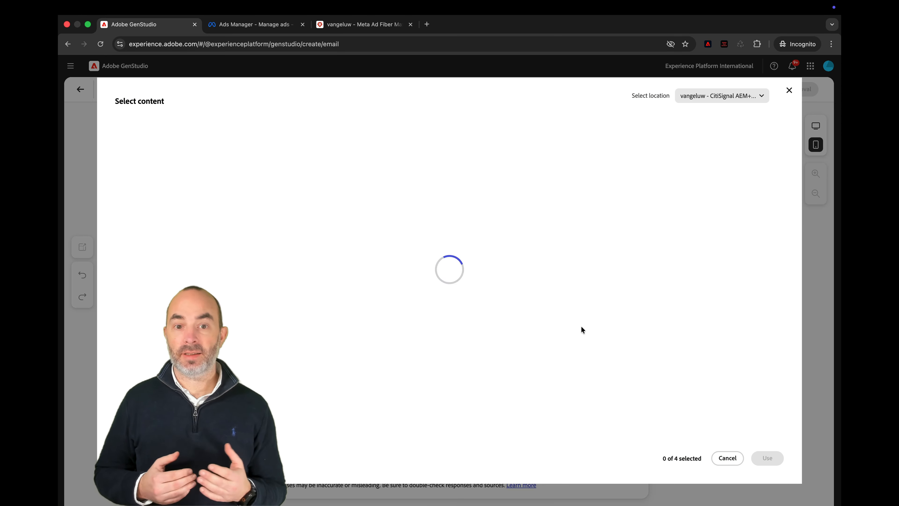
{"action": "left_click", "coordinate": [301, 198]}
{"action": "left_click", "coordinate": [767, 458]}
Step: Generate the emails with the prompt "convince online gamers to start playing online multiplayer games using CitiSignal internet"
{"action": "key", "text": "super+Tab"}
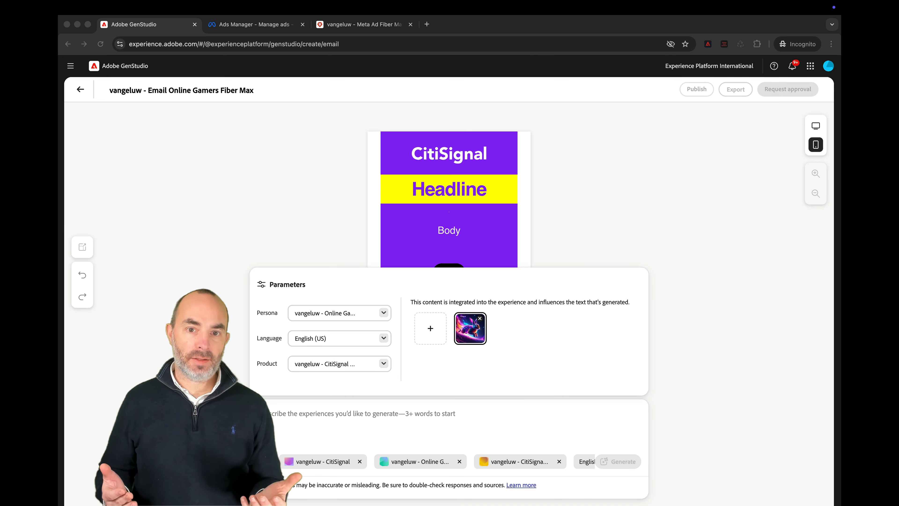
{"action": "key", "text": "super+Tab"}
{"action": "left_click", "coordinate": [386, 405]}
{"action": "type", "text": "convince online gamers to start playing online multiplayer games using CitiSignal internet"}
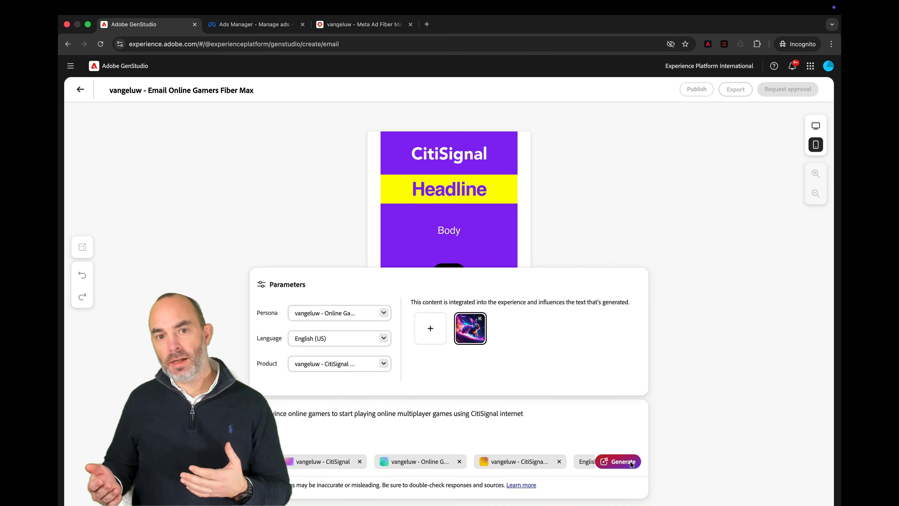
{"action": "left_click", "coordinate": [610, 461]}
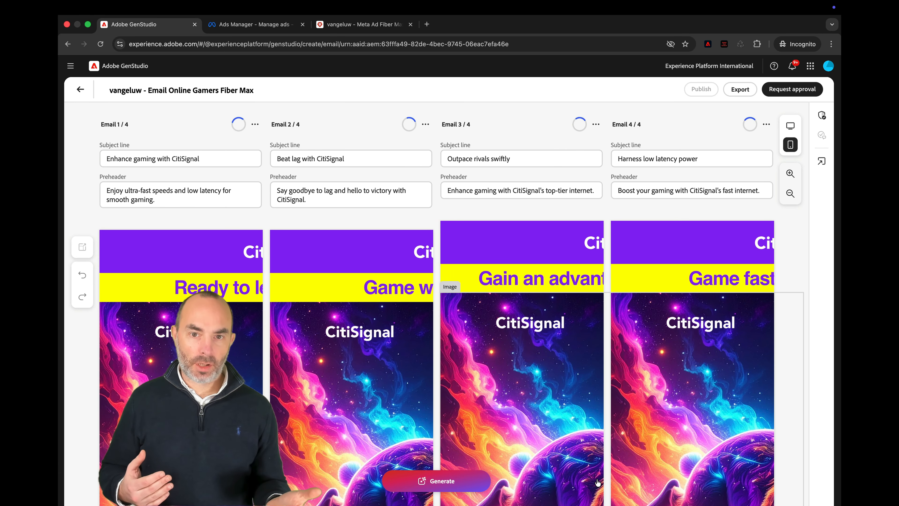
Step: Examine the four generated email variants in the desktop preview
{"action": "left_click", "coordinate": [790, 126]}
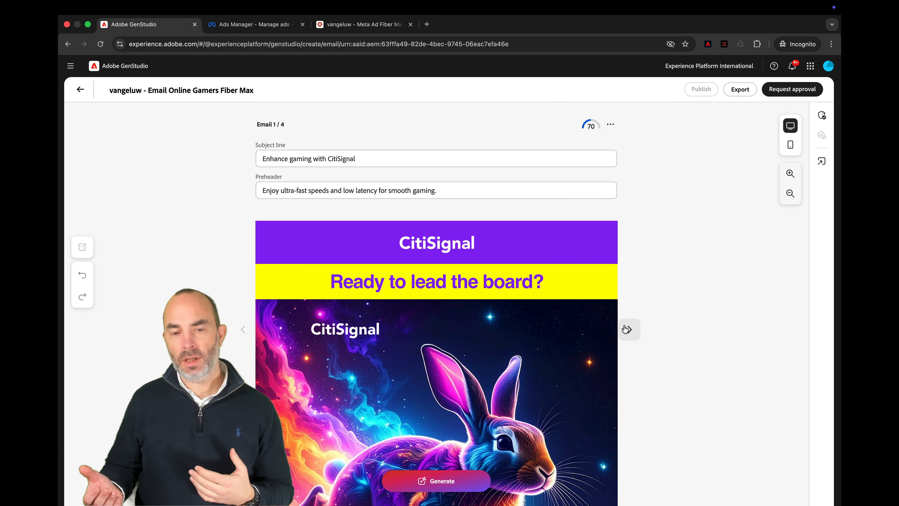
{"action": "left_click", "coordinate": [628, 329]}
{"action": "left_click", "coordinate": [628, 329]}
{"action": "left_click", "coordinate": [627, 330]}
{"action": "left_click", "coordinate": [242, 329]}
{"action": "left_click", "coordinate": [243, 330]}
{"action": "left_click", "coordinate": [243, 330]}
Step: Examine the content check of email 1/4, including its passed brand checks
{"action": "left_click", "coordinate": [590, 125]}
{"action": "left_click", "coordinate": [709, 226]}
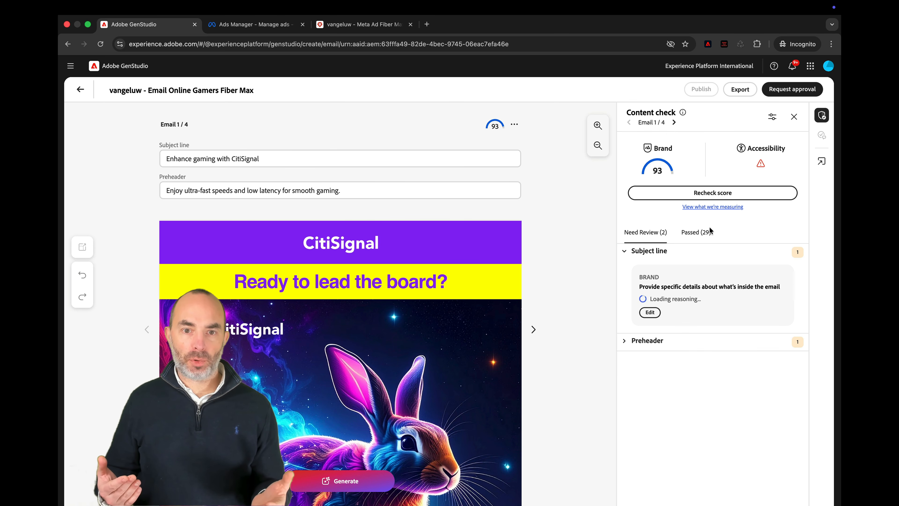
{"action": "left_click", "coordinate": [696, 232]}
{"action": "left_click", "coordinate": [793, 116]}
Step: Request approval of the emails under the CitiSignal Fiber Launch Workfront project, using the Approval Workflow template
{"action": "left_click", "coordinate": [792, 89]}
{"action": "type", "text": "vangeluw"}
{"action": "left_click", "coordinate": [376, 282]}
{"action": "left_click", "coordinate": [394, 287]}
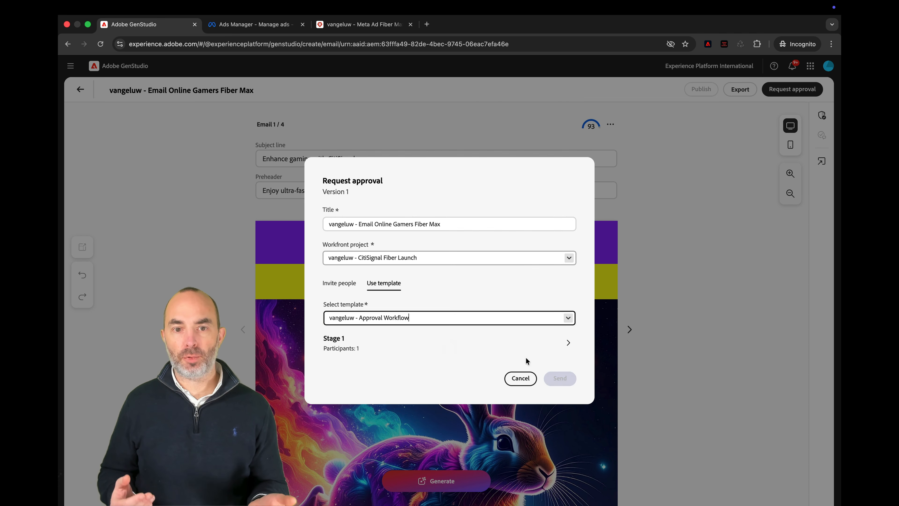
{"action": "left_click", "coordinate": [560, 380]}
Step: Open the email proof in Workfront for review and save the approved emails to Content in GenStudio
{"action": "left_click", "coordinate": [749, 146]}
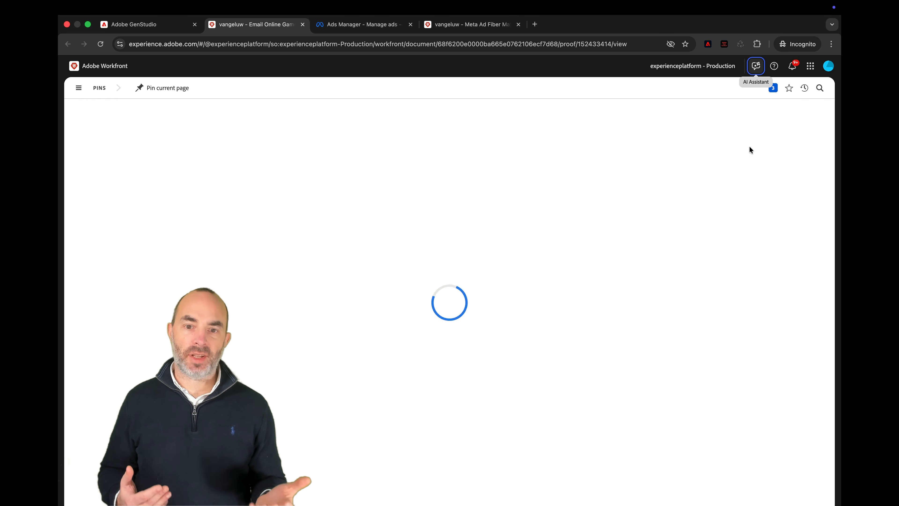
{"action": "key", "text": "super+r"}
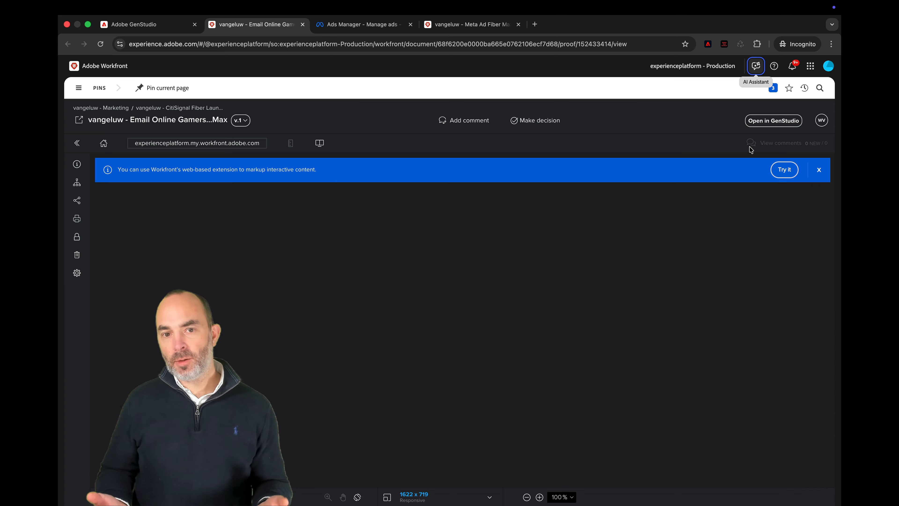
{"action": "scroll", "coordinate": [305, 347], "scroll_direction": "down", "scroll_amount": 1}
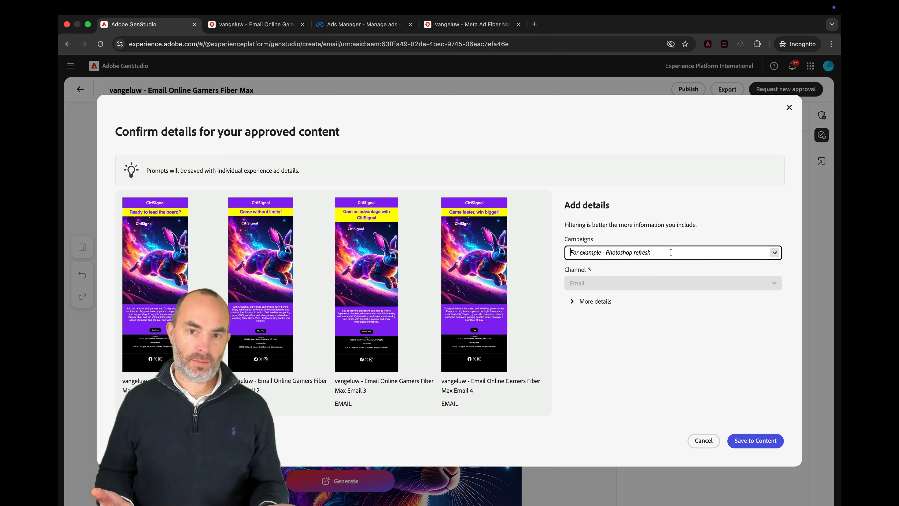
{"action": "left_click", "coordinate": [744, 438]}
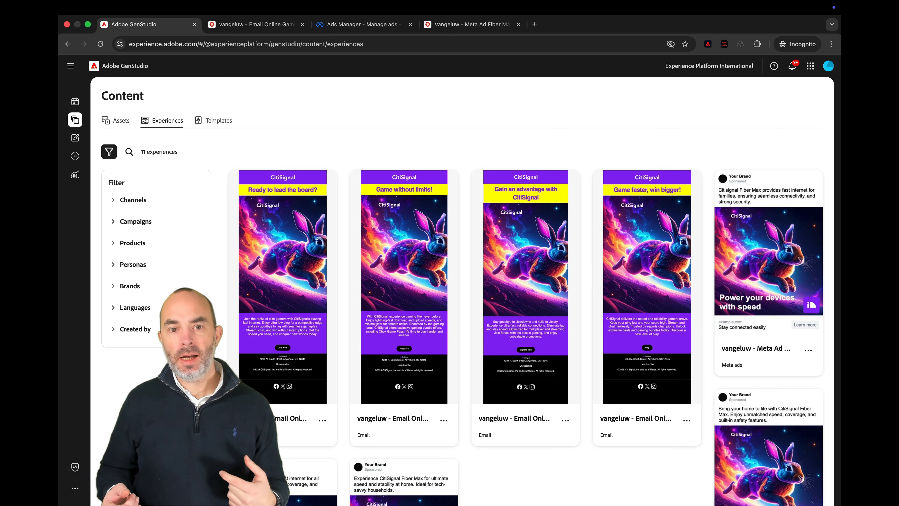
Step: Open Adobe Journey Optimizer in a new browser tab and go to its campaigns overview
{"action": "left_click", "coordinate": [810, 66]}
{"action": "left_click", "coordinate": [747, 230], "text": "super"}
{"action": "left_click", "coordinate": [358, 25]}
{"action": "left_click", "coordinate": [822, 296]}
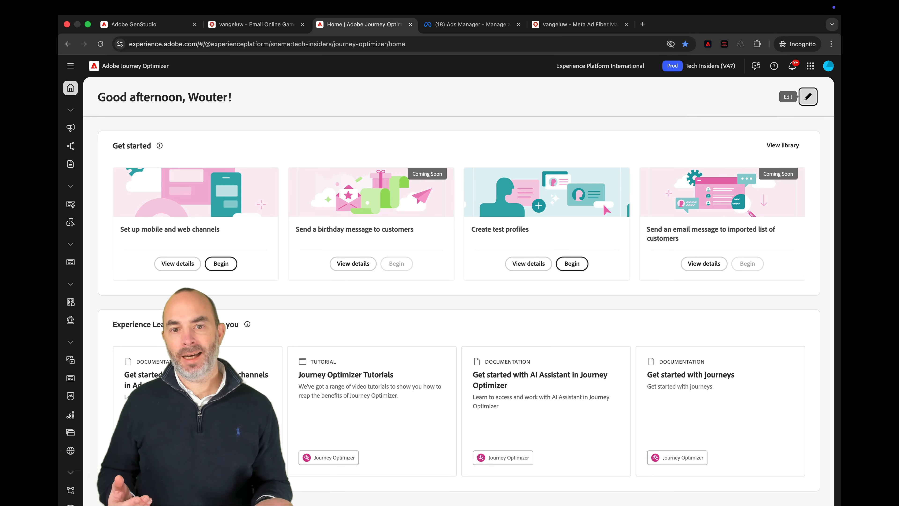
{"action": "left_click", "coordinate": [70, 66]}
{"action": "left_click", "coordinate": [95, 128]}
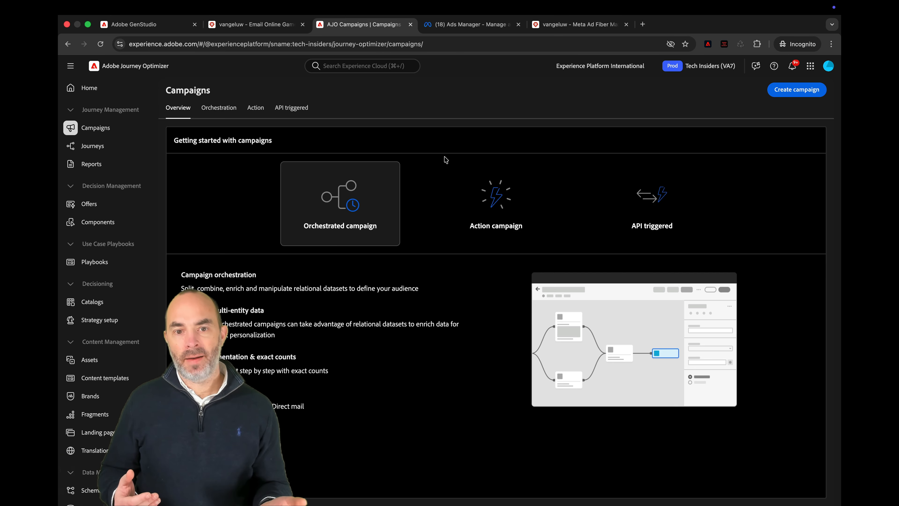
Step: Create a Scheduled - Marketing campaign named with the user prefix and Online Gamers CitiSignal Fiber Max, described as Fiber campaign for Online Gamers
{"action": "left_click", "coordinate": [797, 90]}
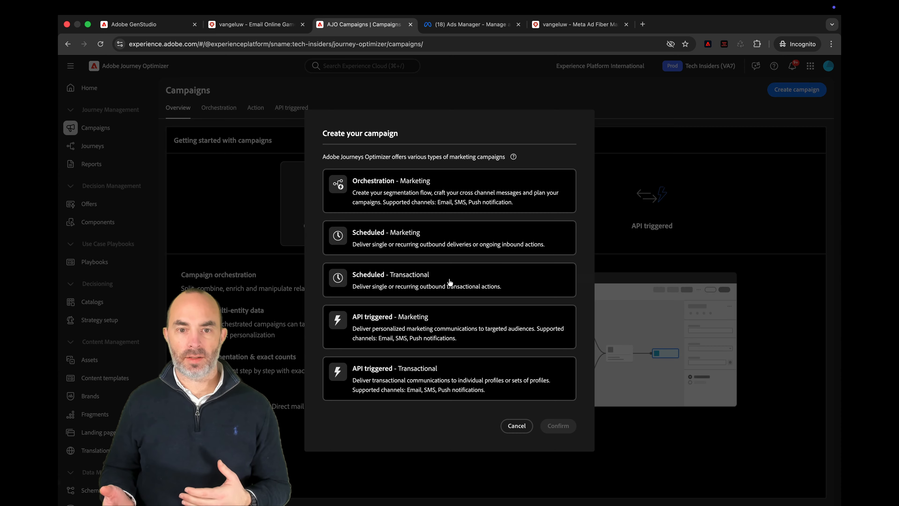
{"action": "left_click", "coordinate": [448, 243]}
{"action": "left_click", "coordinate": [558, 426]}
{"action": "left_click", "coordinate": [468, 201]}
{"action": "key", "text": "super+a"}
{"action": "type", "text": "vangeluw - Online Gamers CitiSignal Fiber Max"}
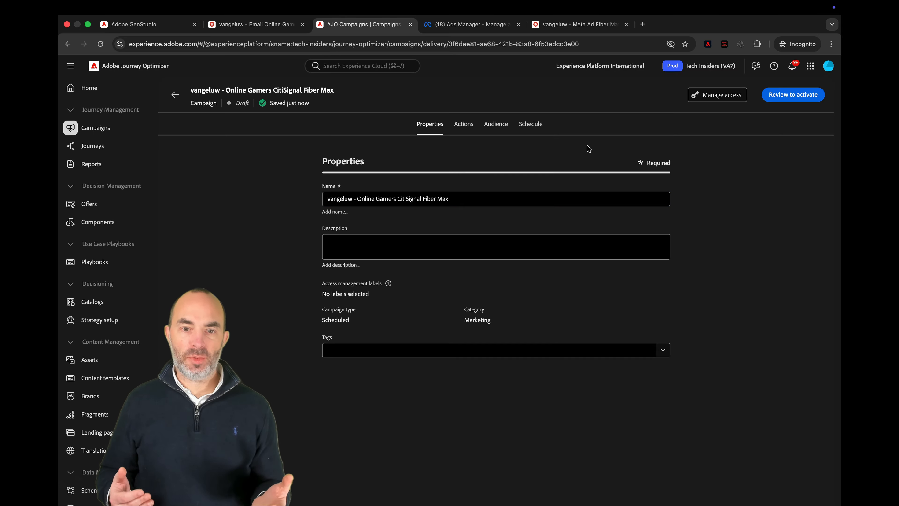
{"action": "left_click", "coordinate": [509, 246]}
Step: Add an Email action with the Email-TI configuration to the campaign
{"action": "left_click", "coordinate": [464, 125]}
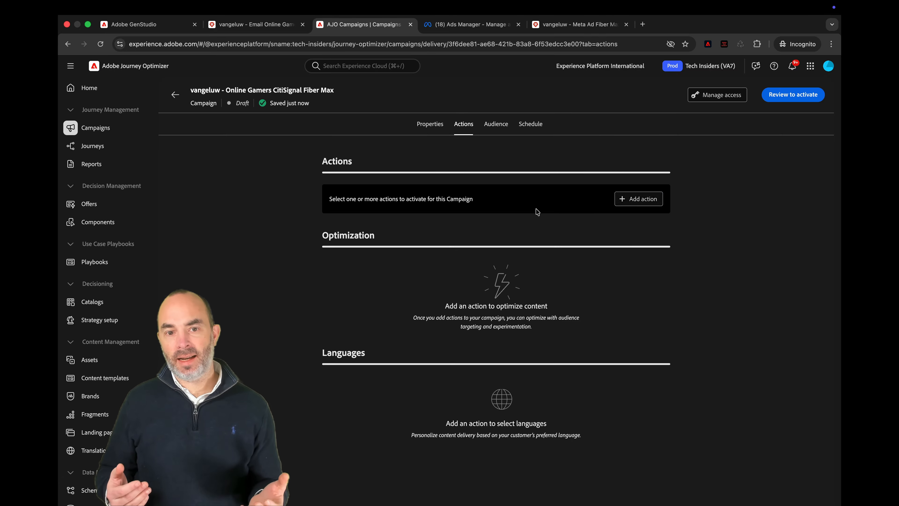
{"action": "left_click", "coordinate": [638, 199]}
{"action": "left_click", "coordinate": [641, 247]}
{"action": "left_click", "coordinate": [579, 248]}
{"action": "left_click", "coordinate": [513, 267]}
Step: Edit the email content and set the subject line to "{{profile.person.name.firstName}}, say goodbye to delays!"
{"action": "left_click", "coordinate": [624, 196]}
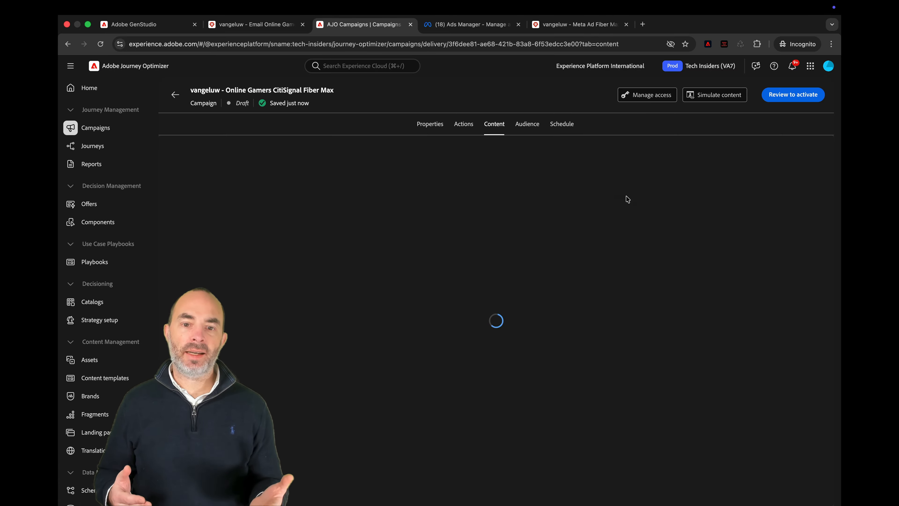
{"action": "left_click", "coordinate": [584, 141]}
{"action": "left_click", "coordinate": [707, 271]}
{"action": "type", "text": "{{profile.person.name.firstName}}, say goodbye to delays!"}
{"action": "left_click", "coordinate": [728, 240]}
Step: Import the GenStudio email experience "Game faster, win bigger!" as the campaign's email body
{"action": "left_click", "coordinate": [663, 337]}
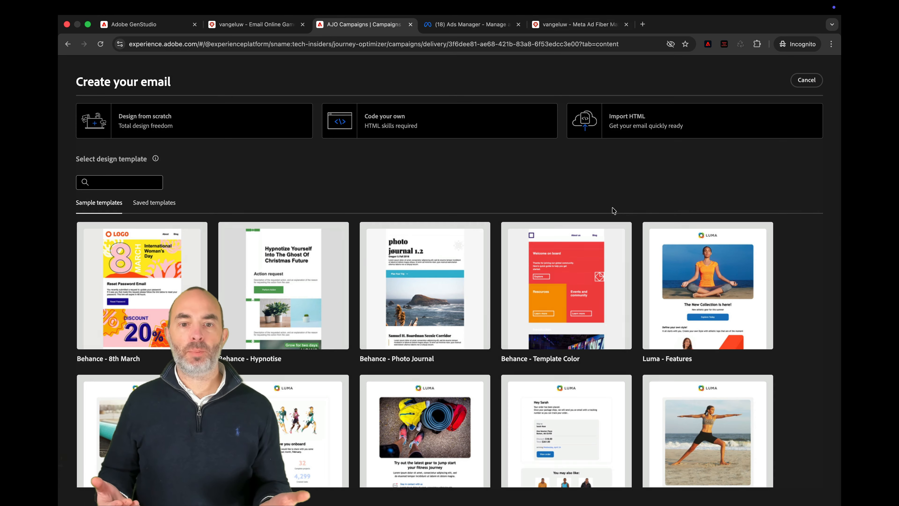
{"action": "left_click", "coordinate": [628, 127]}
{"action": "left_click", "coordinate": [384, 360]}
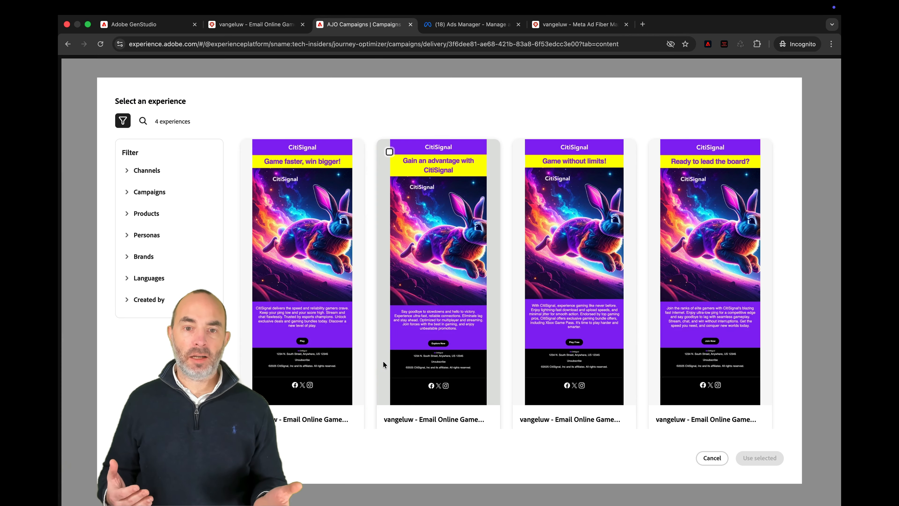
{"action": "left_click", "coordinate": [254, 151]}
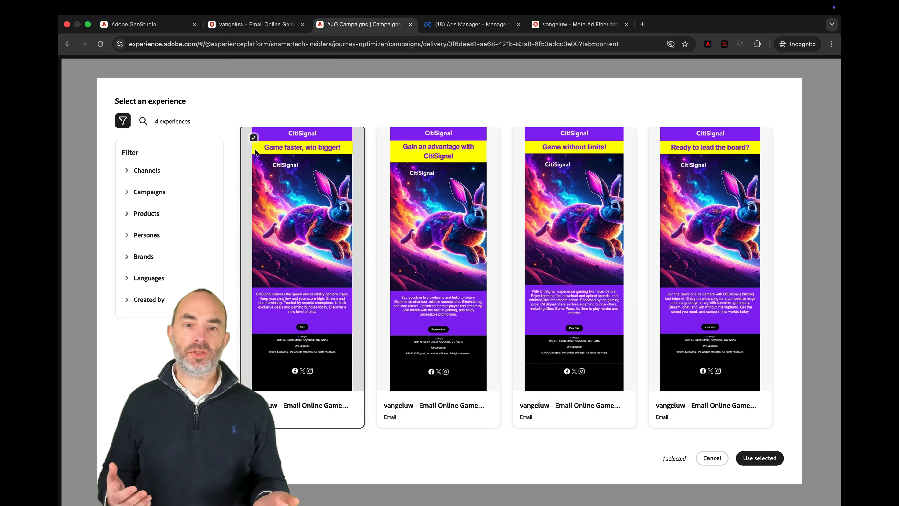
{"action": "left_click", "coordinate": [755, 462]}
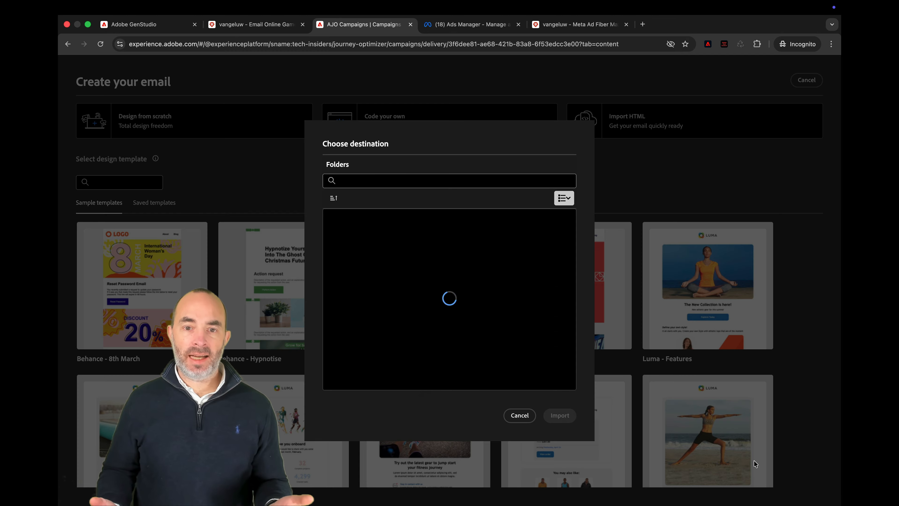
{"action": "left_click", "coordinate": [563, 417]}
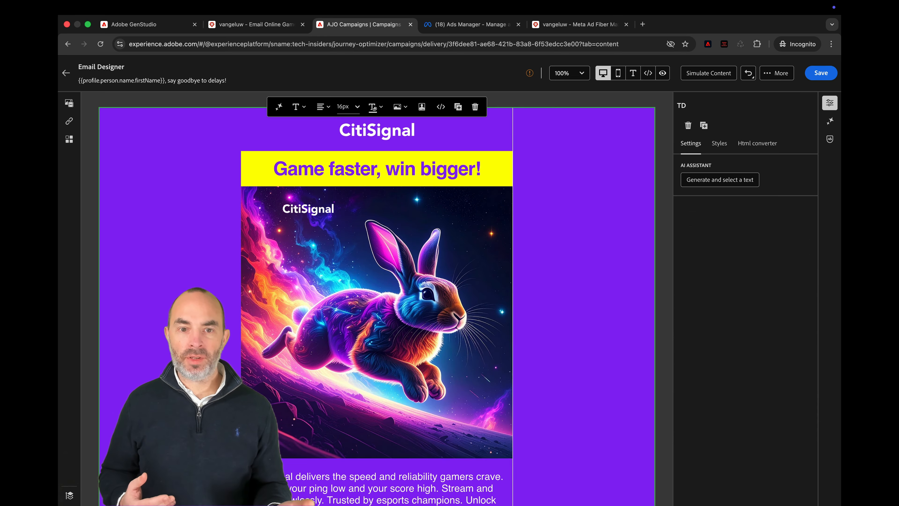
{"action": "scroll", "coordinate": [391, 384], "scroll_direction": "down", "scroll_amount": 5}
{"action": "left_click", "coordinate": [391, 384]}
{"action": "left_click", "coordinate": [379, 374]}
{"action": "left_click", "coordinate": [352, 439]}
{"action": "left_click", "coordinate": [337, 434]}
{"action": "type", "text": "https://techinsiders.org/unsubscribe.html"}
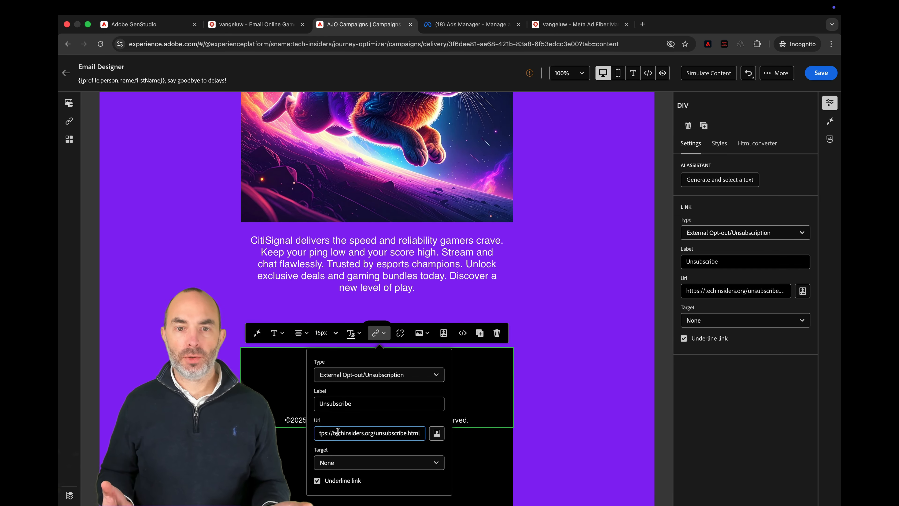
{"action": "left_click", "coordinate": [821, 73]}
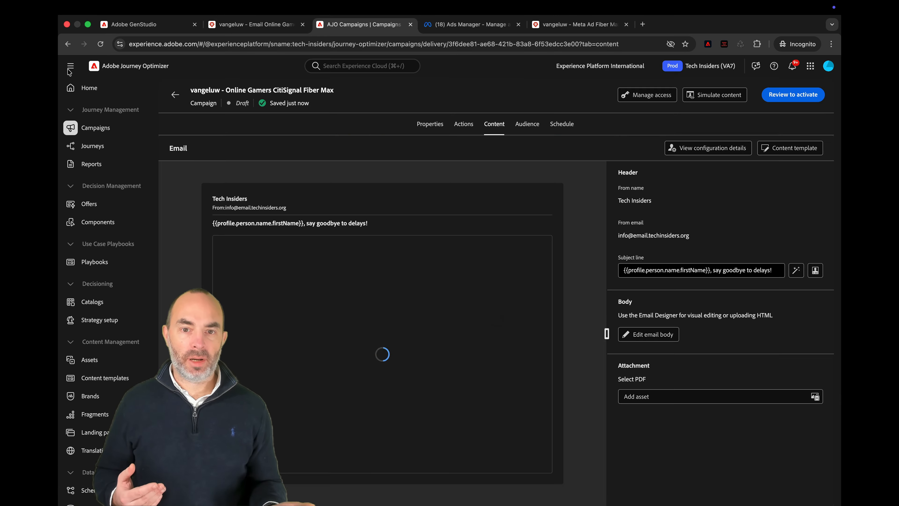
Step: Set the campaign's audience to the SL_Interest_Online_Gaming subscription audience with the user prefix
{"action": "left_click", "coordinate": [526, 122]}
{"action": "left_click", "coordinate": [632, 194]}
{"action": "left_click", "coordinate": [111, 179]}
Step: Review the Online Gamers CitiSignal Fiber Max campaign and activate it
{"action": "left_click", "coordinate": [781, 103]}
{"action": "left_click", "coordinate": [789, 94]}
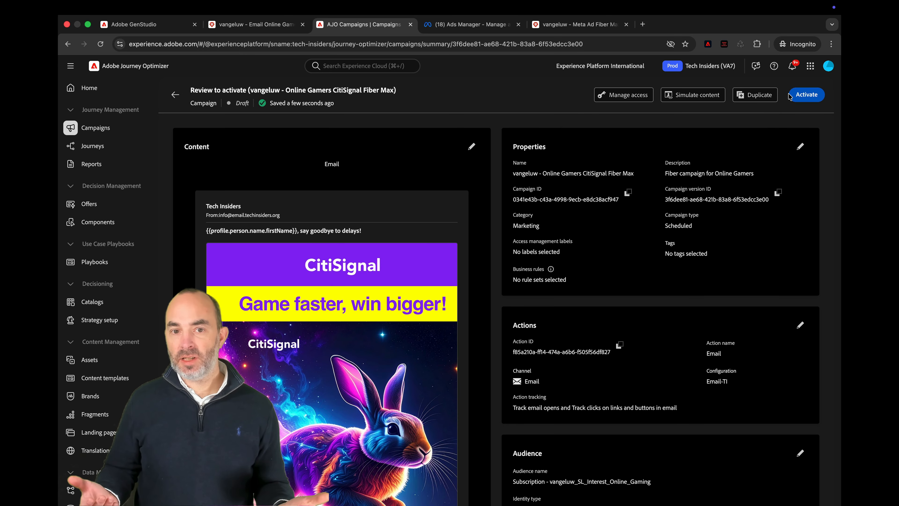
{"action": "left_click", "coordinate": [797, 95]}
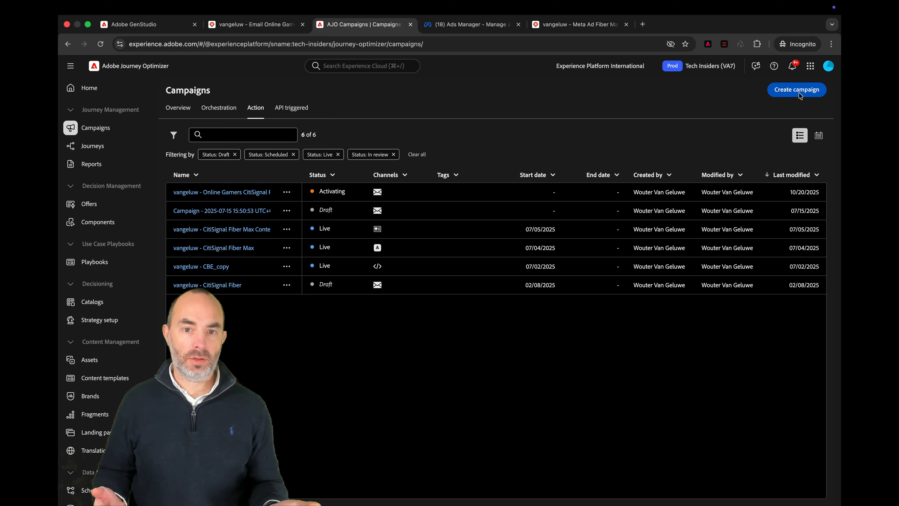